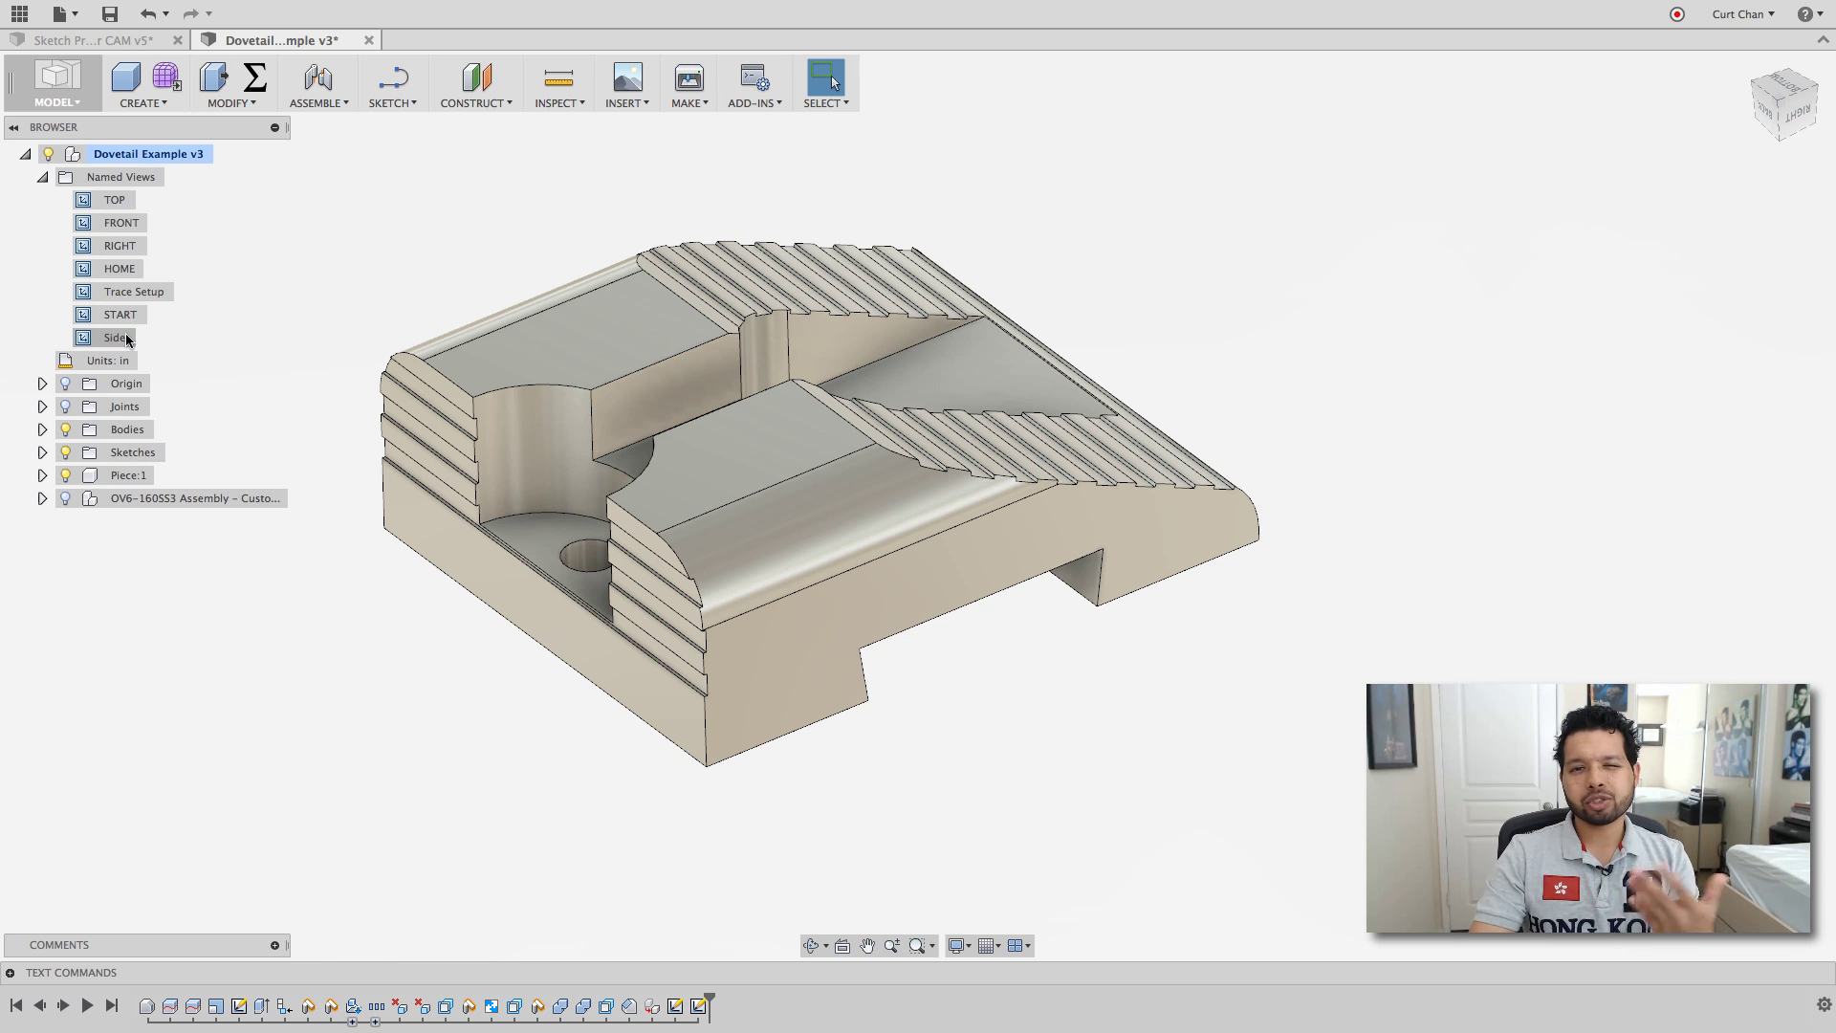
Restore the saved Side view and show the OV6 vise assembly around the dovetail part.
{"action": "double_click", "coordinate": [127, 339]}
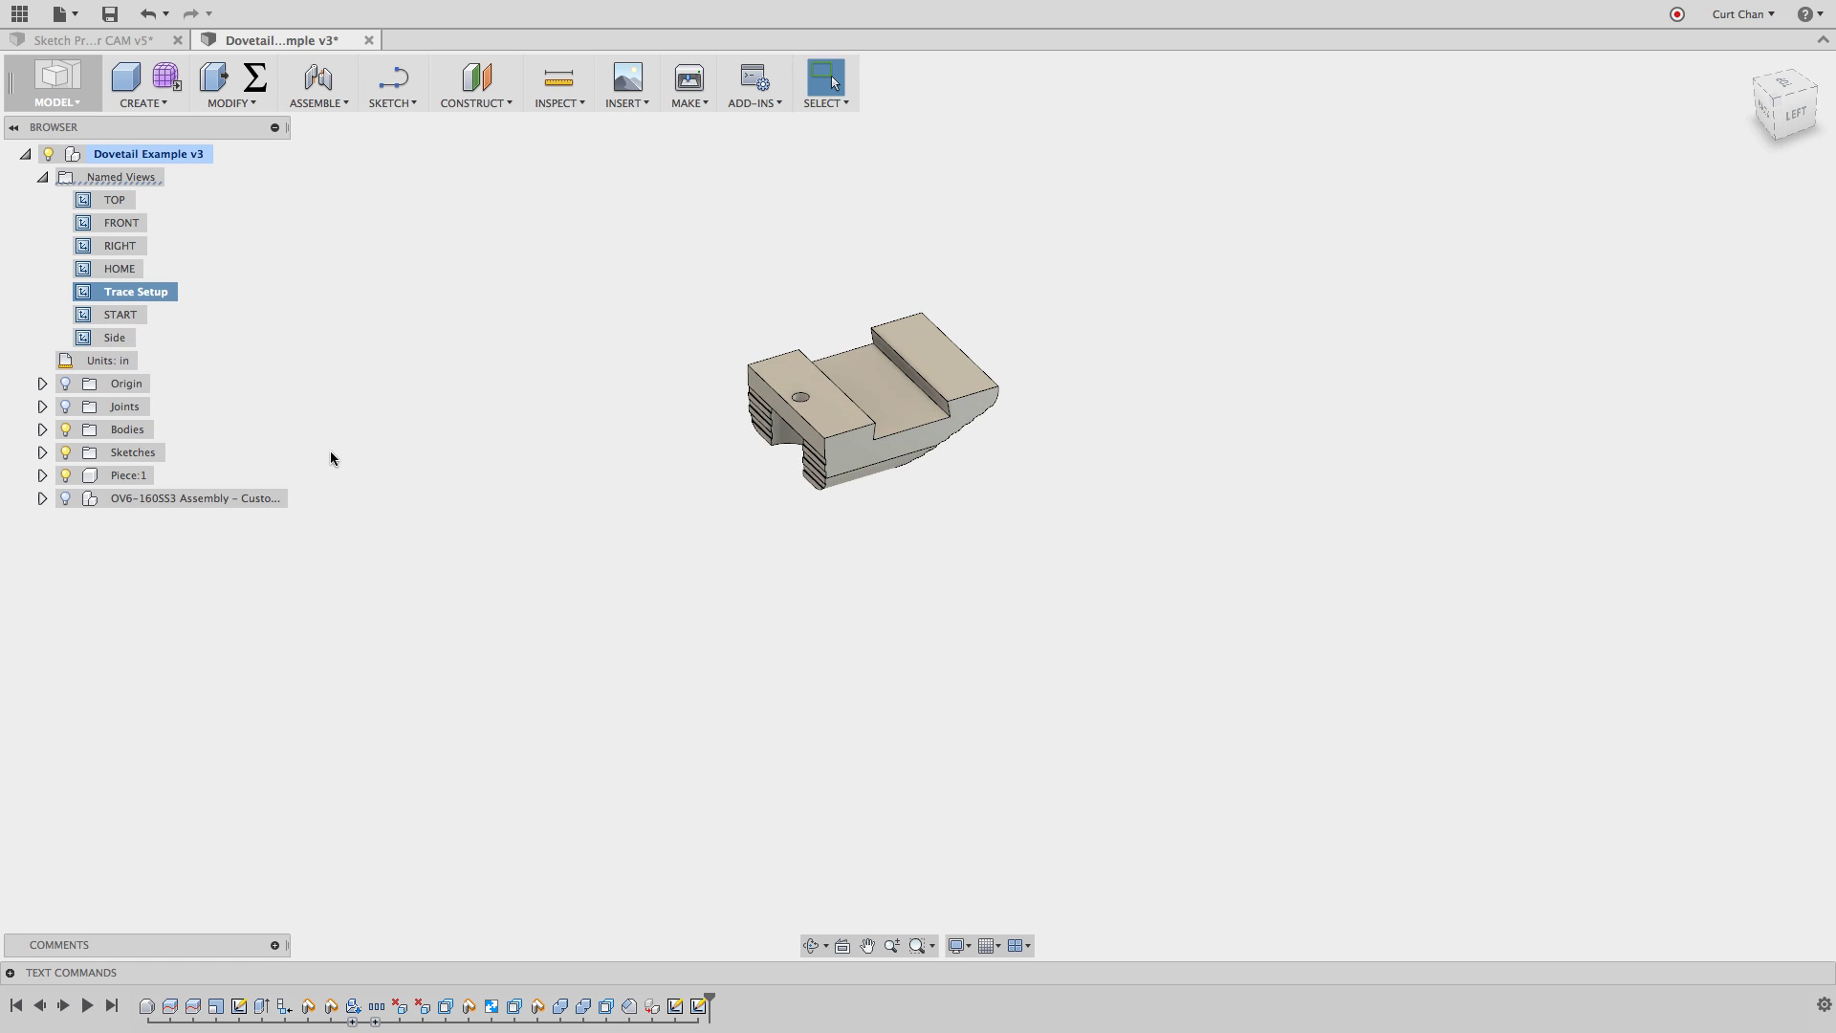
{"action": "left_click", "coordinate": [65, 498]}
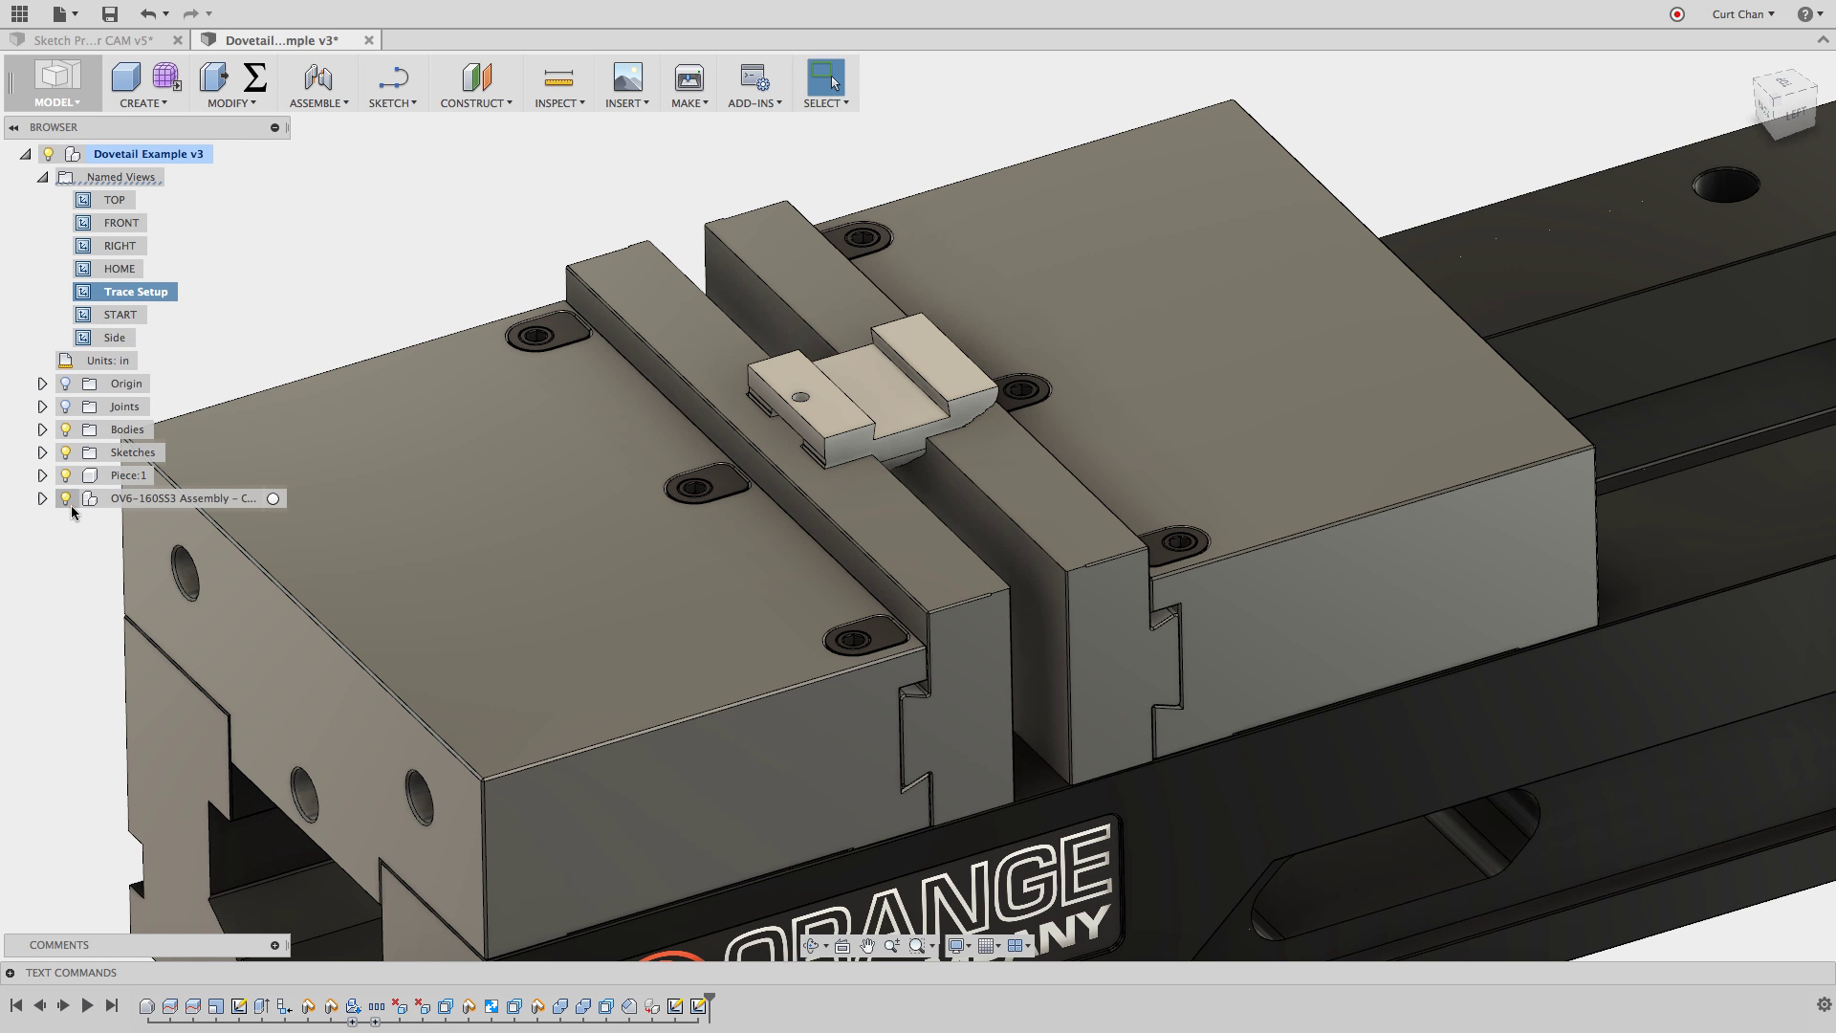
Switch to the CAM workspace and start a new 2D Contour operation.
{"action": "left_click", "coordinate": [65, 84]}
{"action": "left_click", "coordinate": [102, 338]}
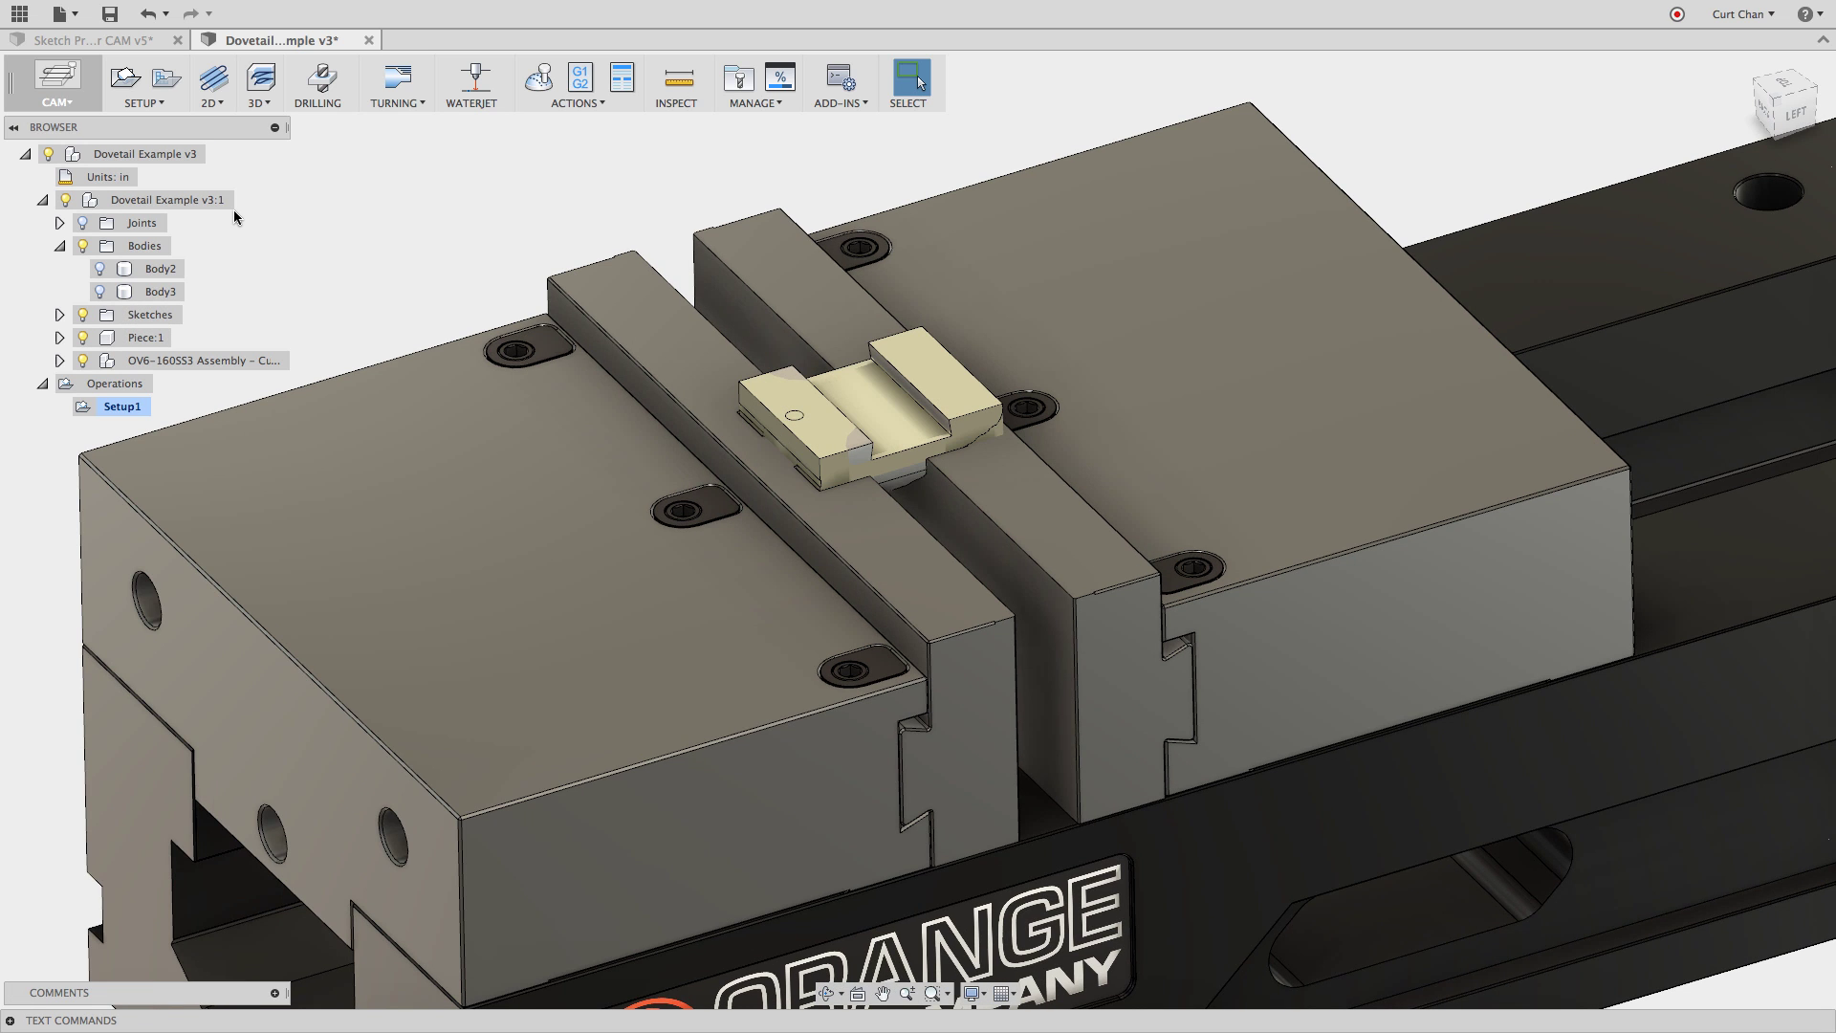
{"action": "left_click", "coordinate": [215, 100]}
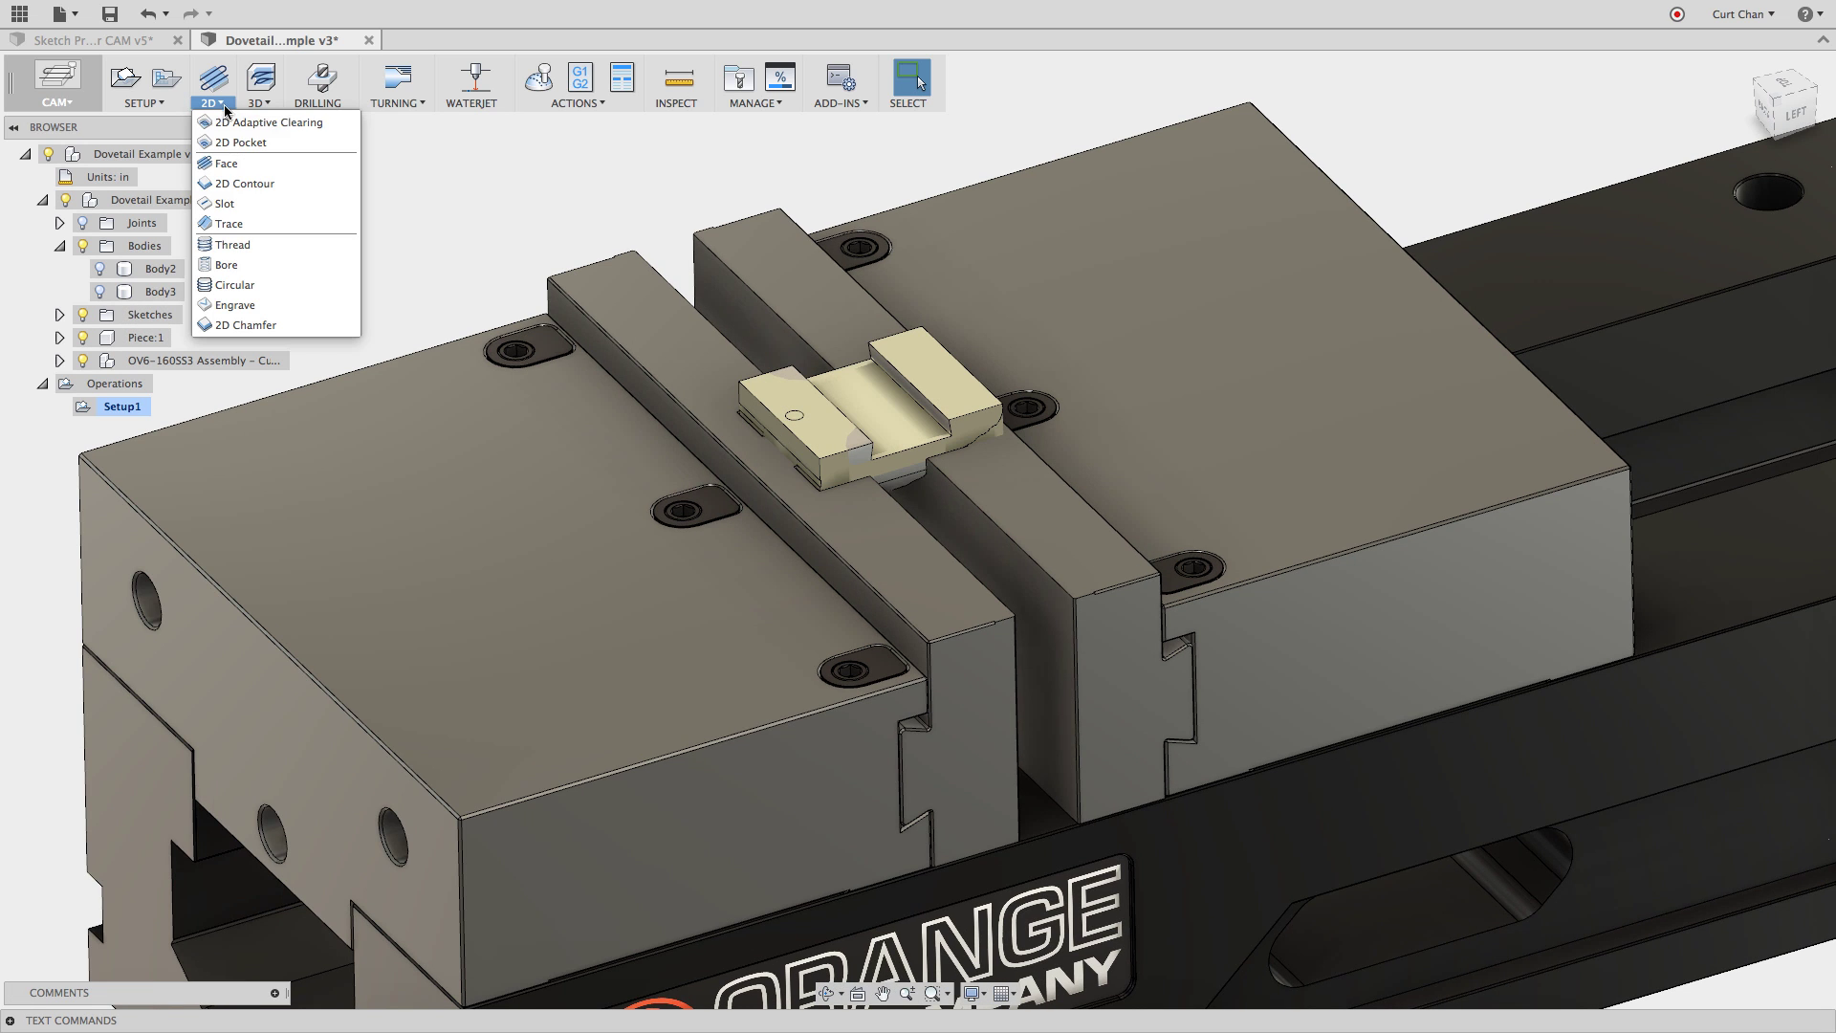
{"action": "left_click", "coordinate": [239, 183]}
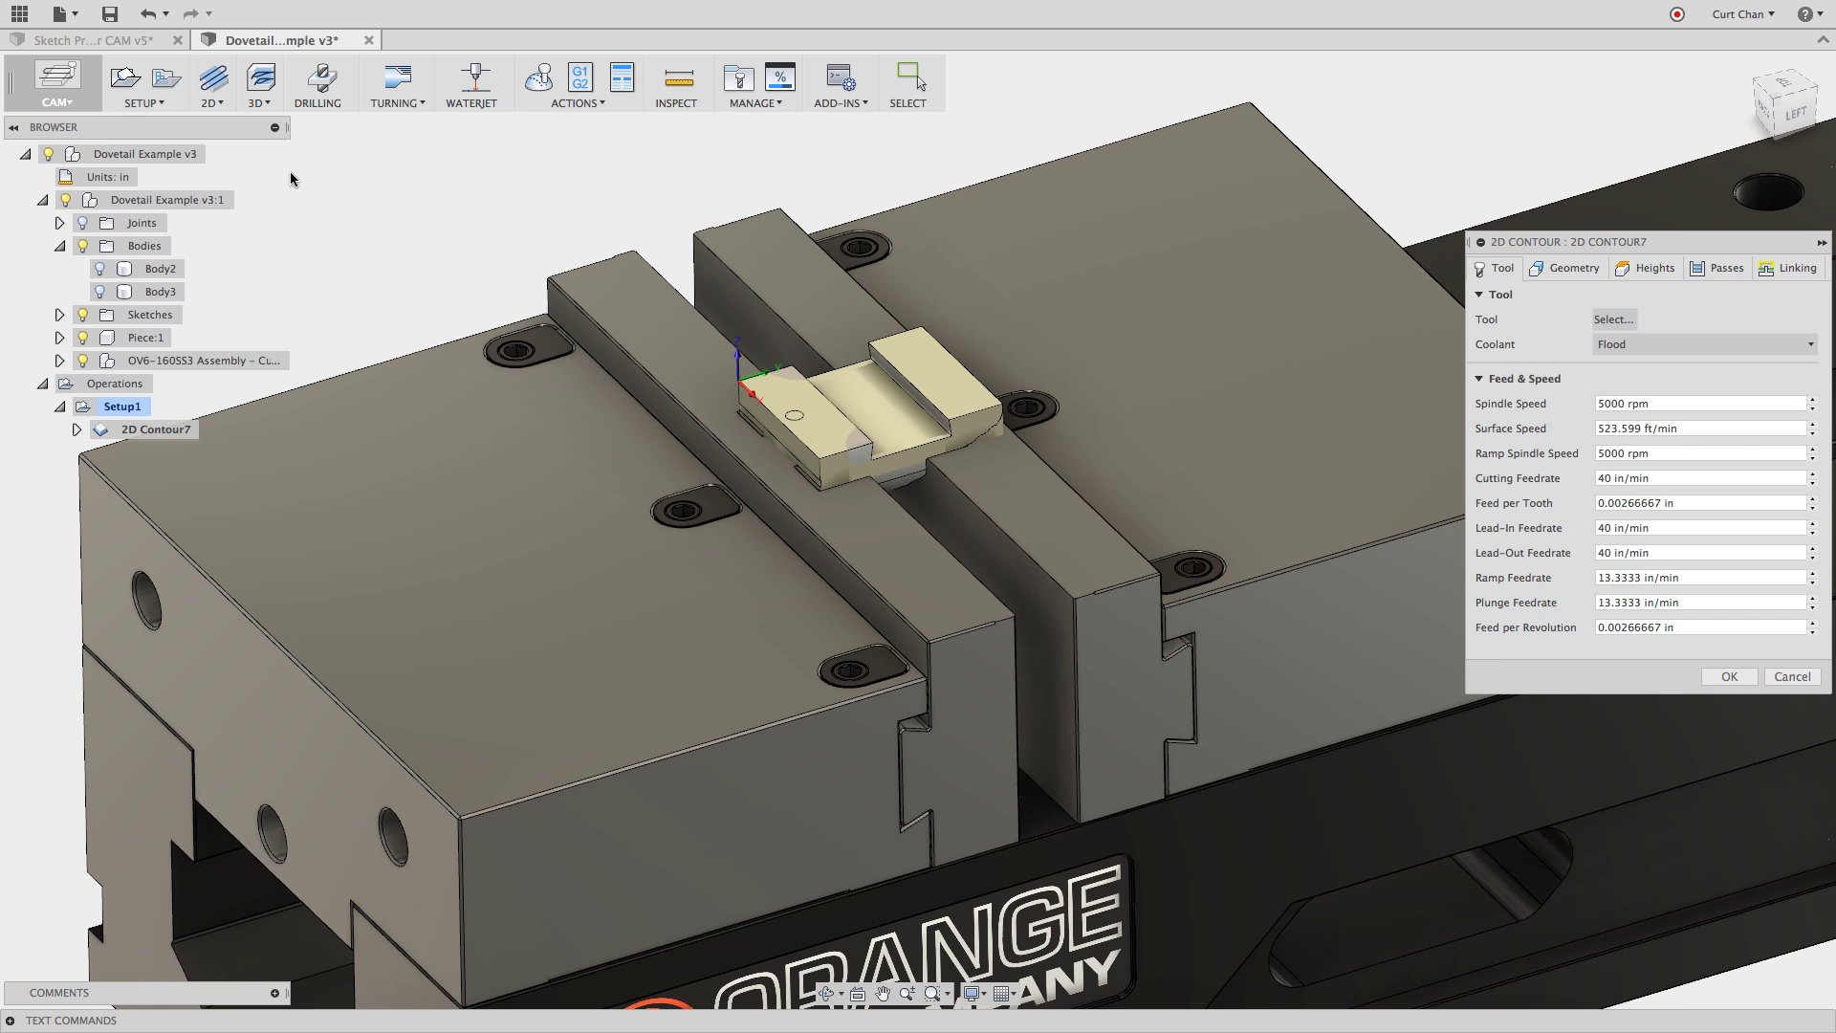
Select the Ø11/16" dovetail mill (tool 10) from the dovetail-filtered tool library.
{"action": "left_click", "coordinate": [1614, 319]}
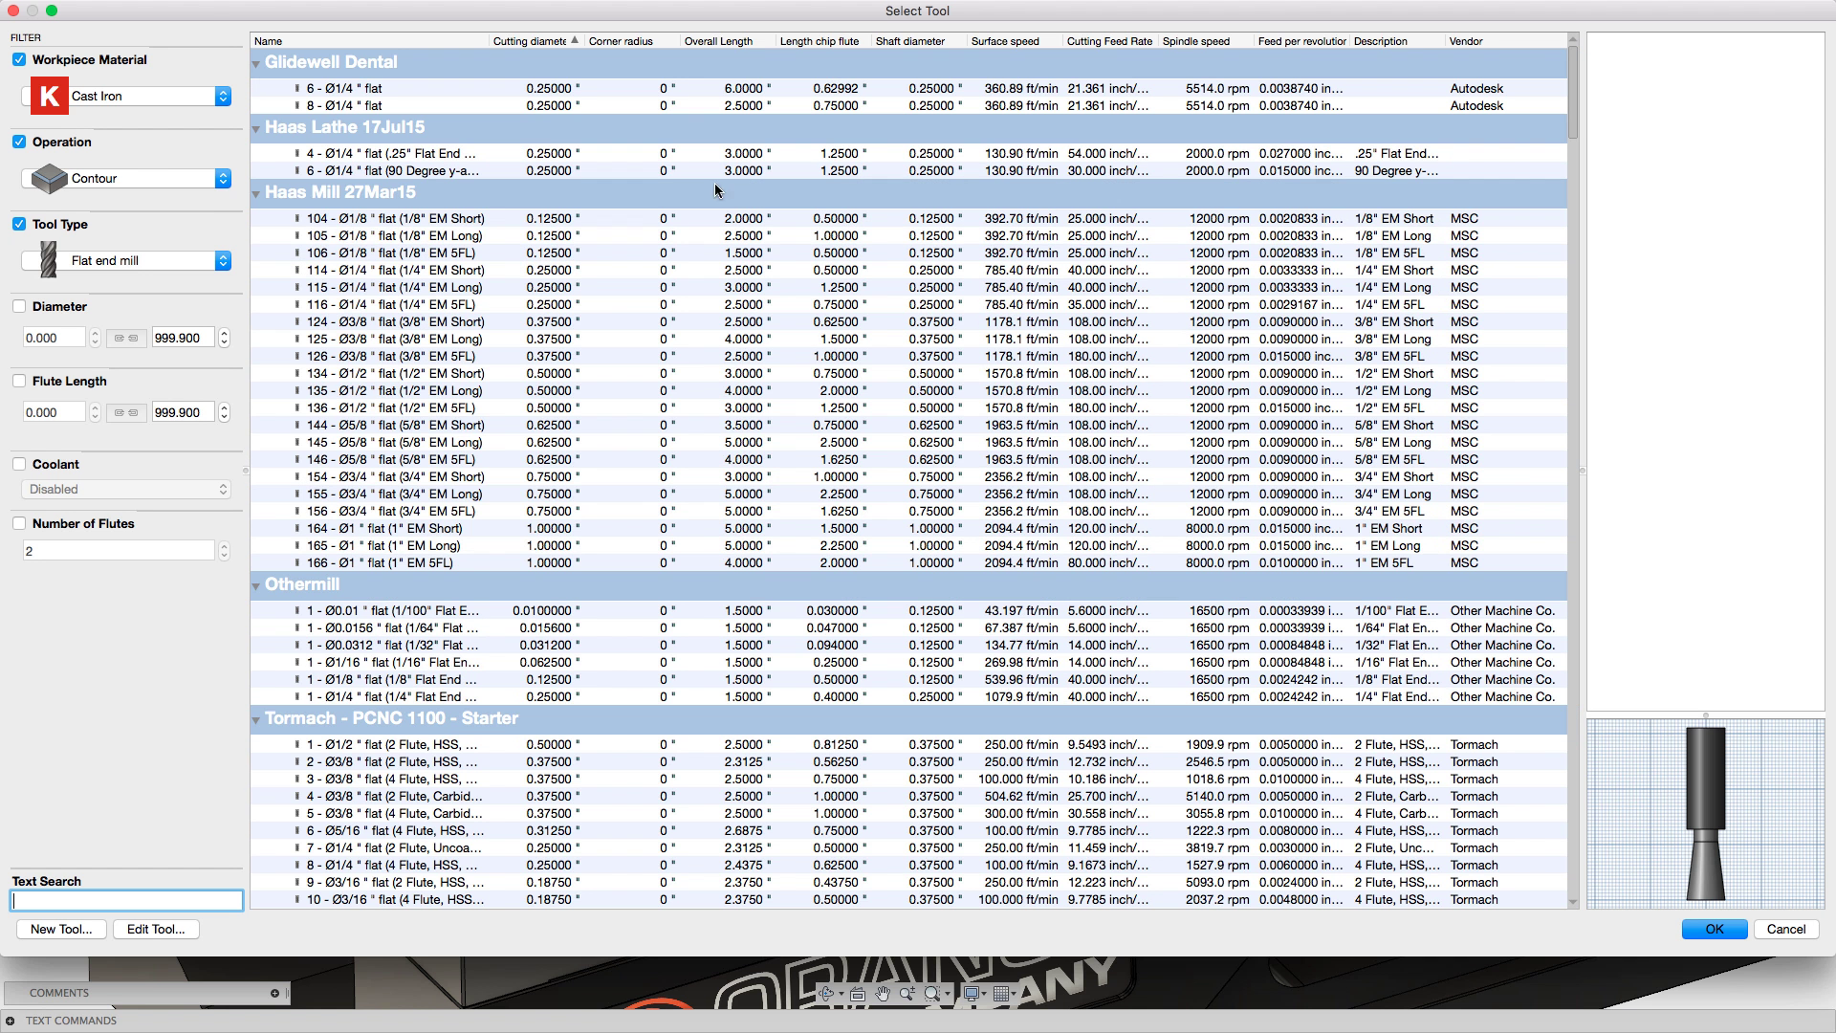
{"action": "left_click", "coordinate": [203, 257]}
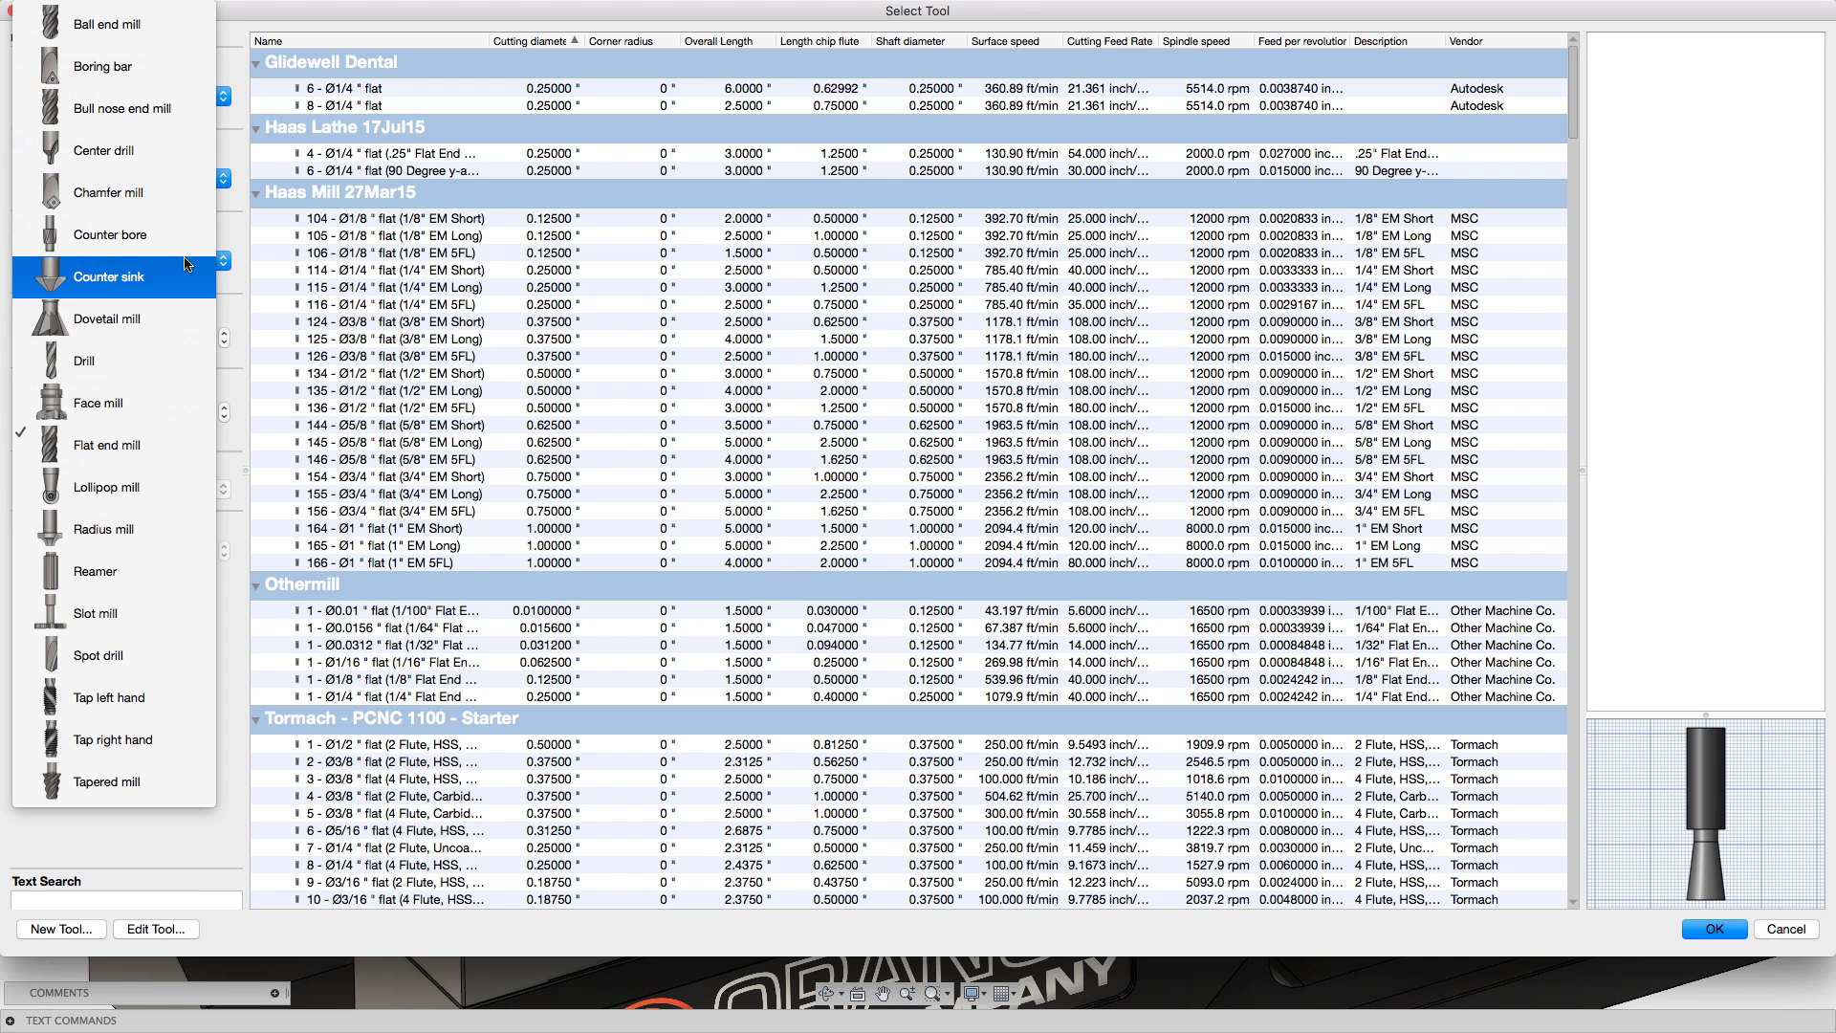
{"action": "left_click", "coordinate": [169, 315]}
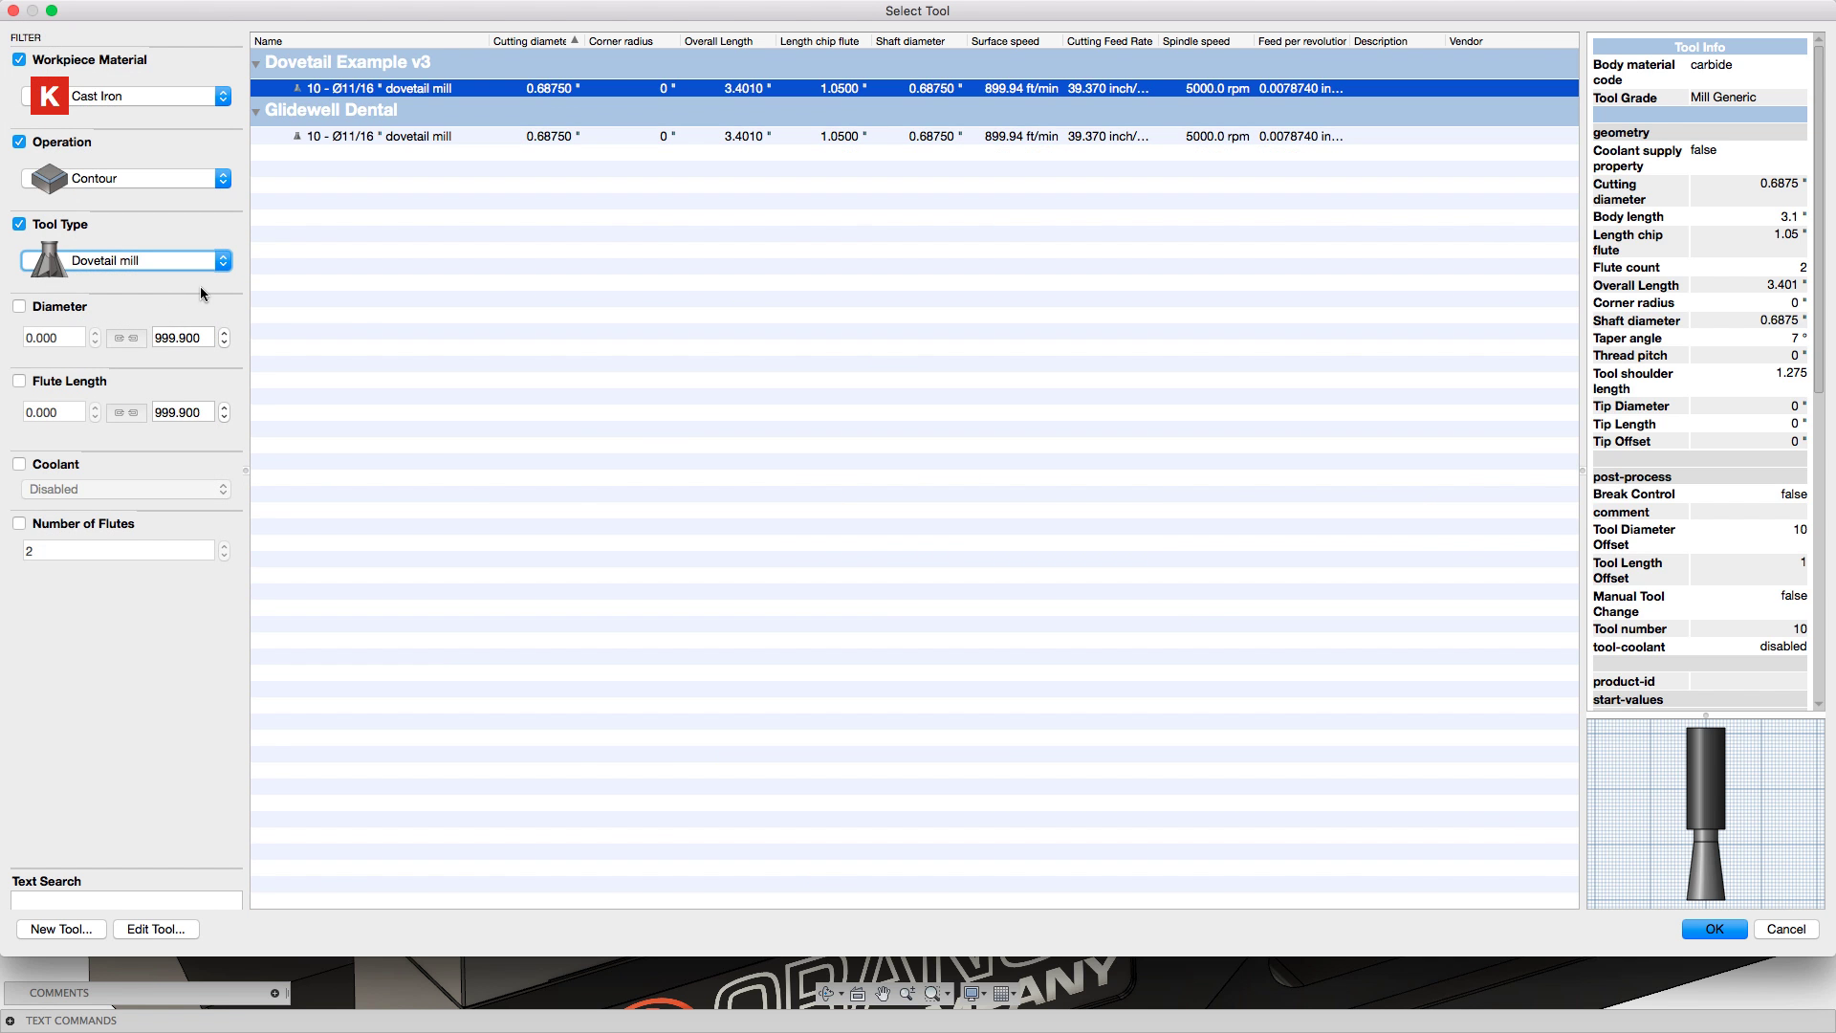
{"action": "left_click", "coordinate": [1714, 928]}
Chain the part's slot edge as the contour geometry and create the toolpath.
{"action": "left_click", "coordinate": [1570, 272]}
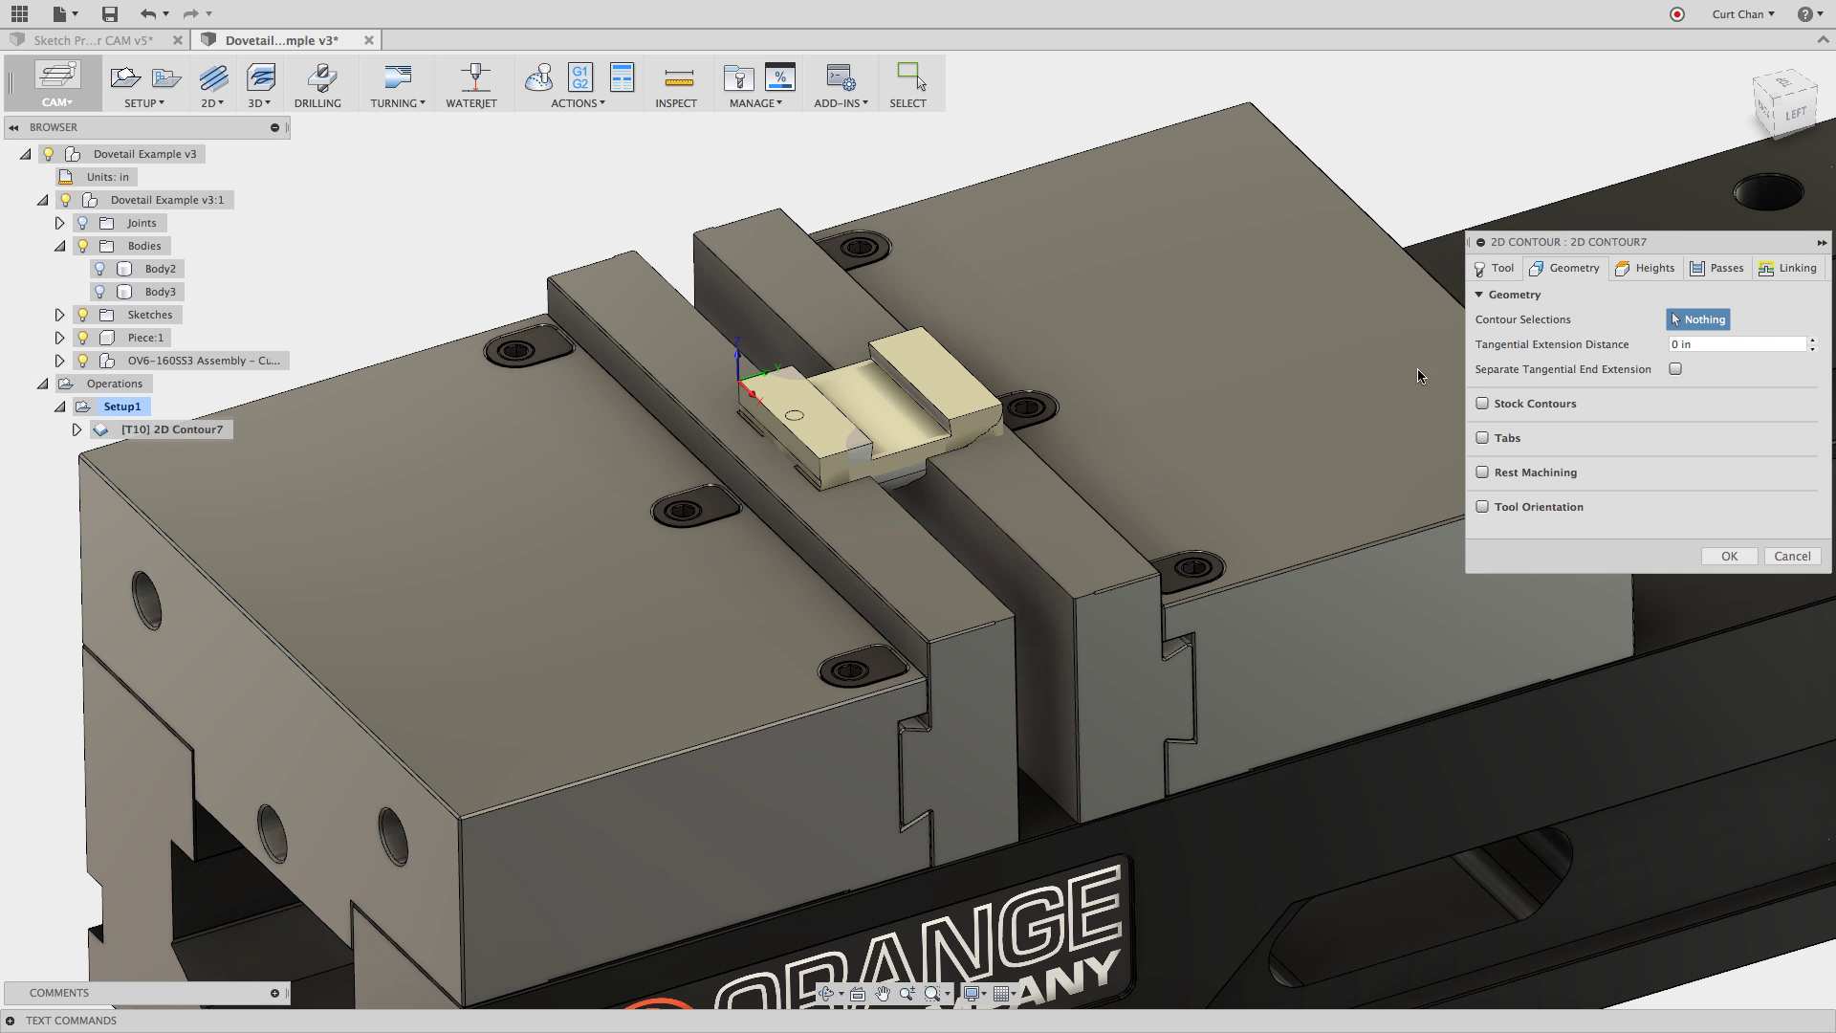
{"action": "left_click", "coordinate": [919, 409]}
{"action": "right_click", "coordinate": [749, 143]}
{"action": "left_click", "coordinate": [813, 86]}
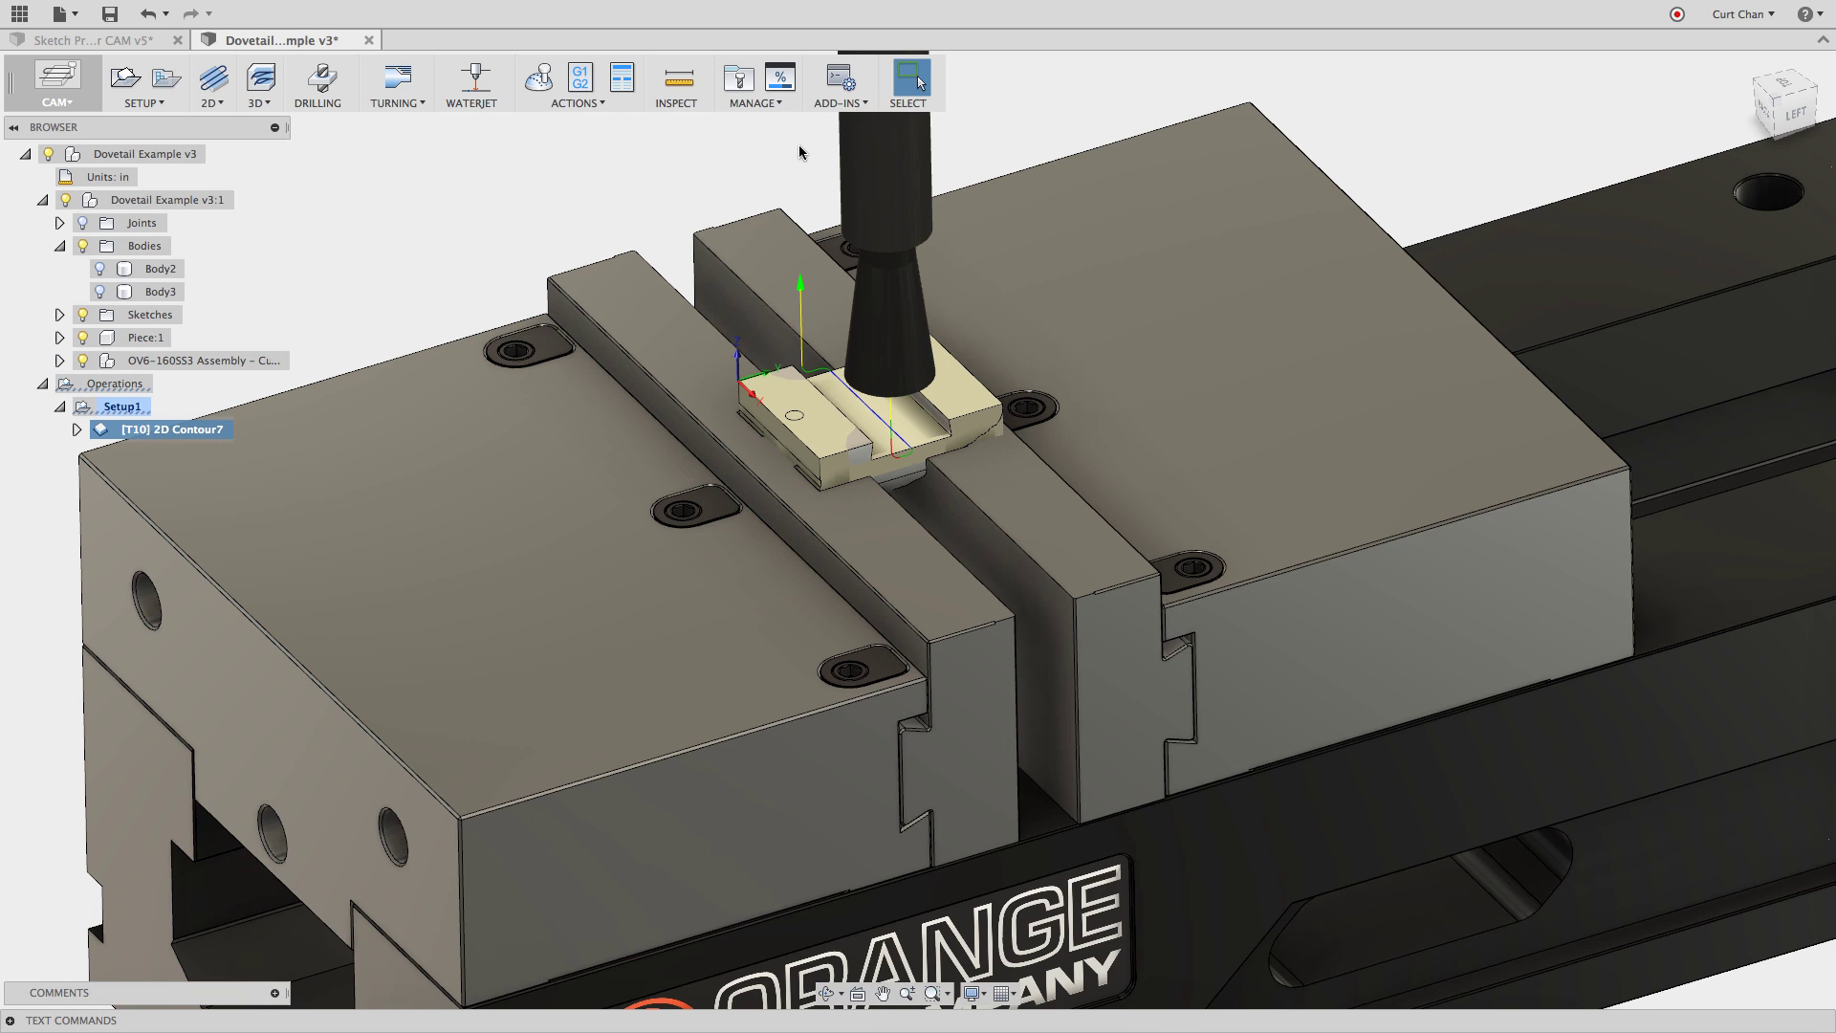
{"action": "right_click", "coordinate": [193, 431]}
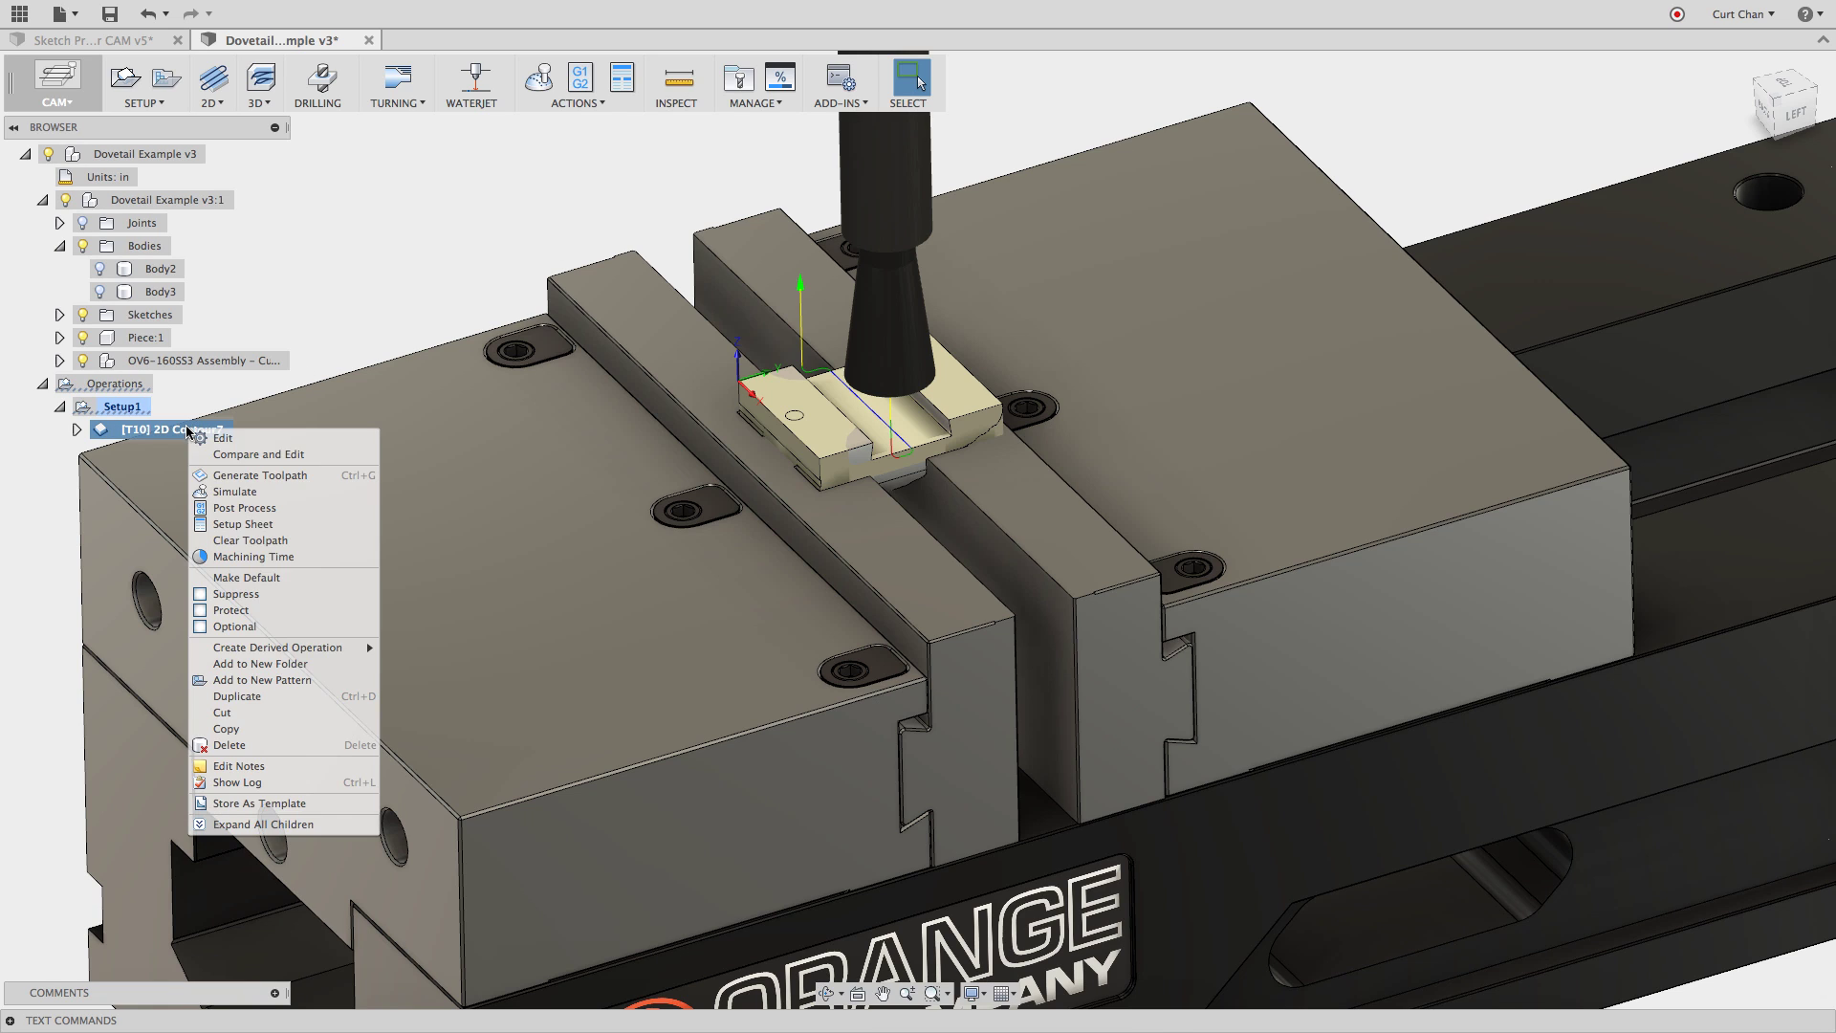
{"action": "left_click", "coordinate": [222, 492]}
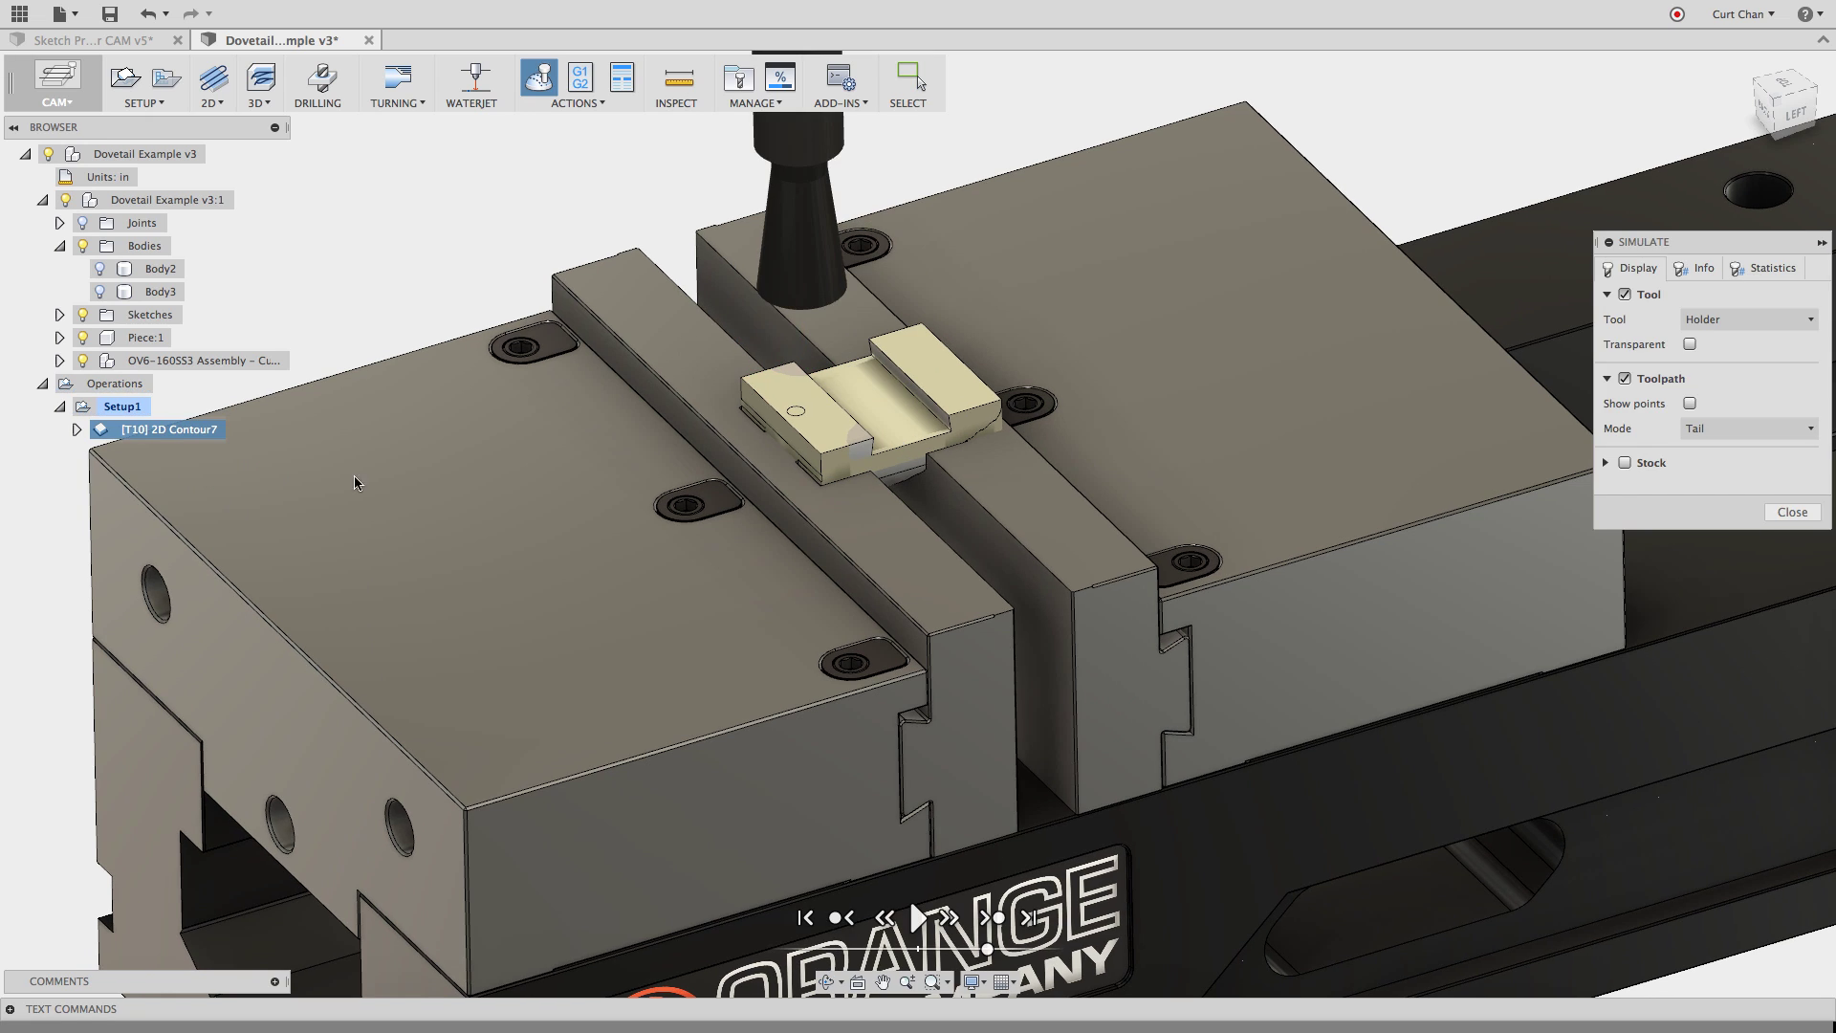
{"action": "left_click", "coordinate": [1625, 463]}
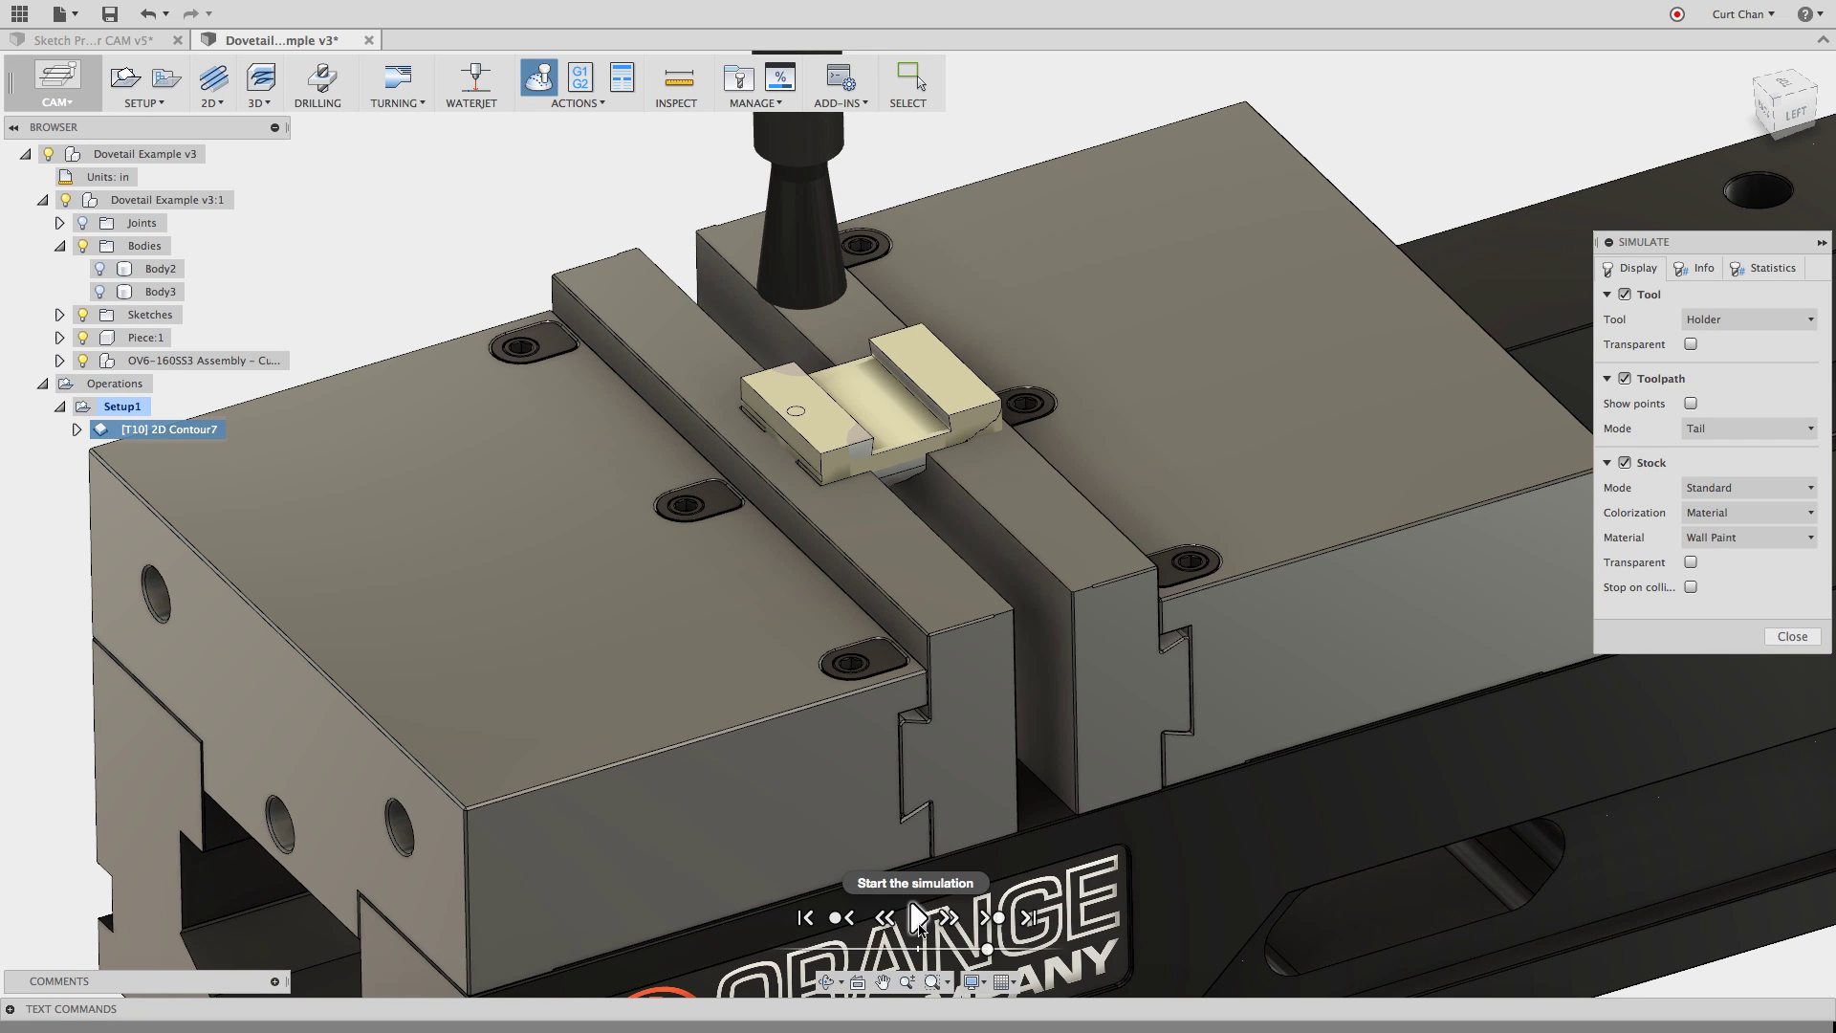
{"action": "left_click", "coordinate": [918, 920]}
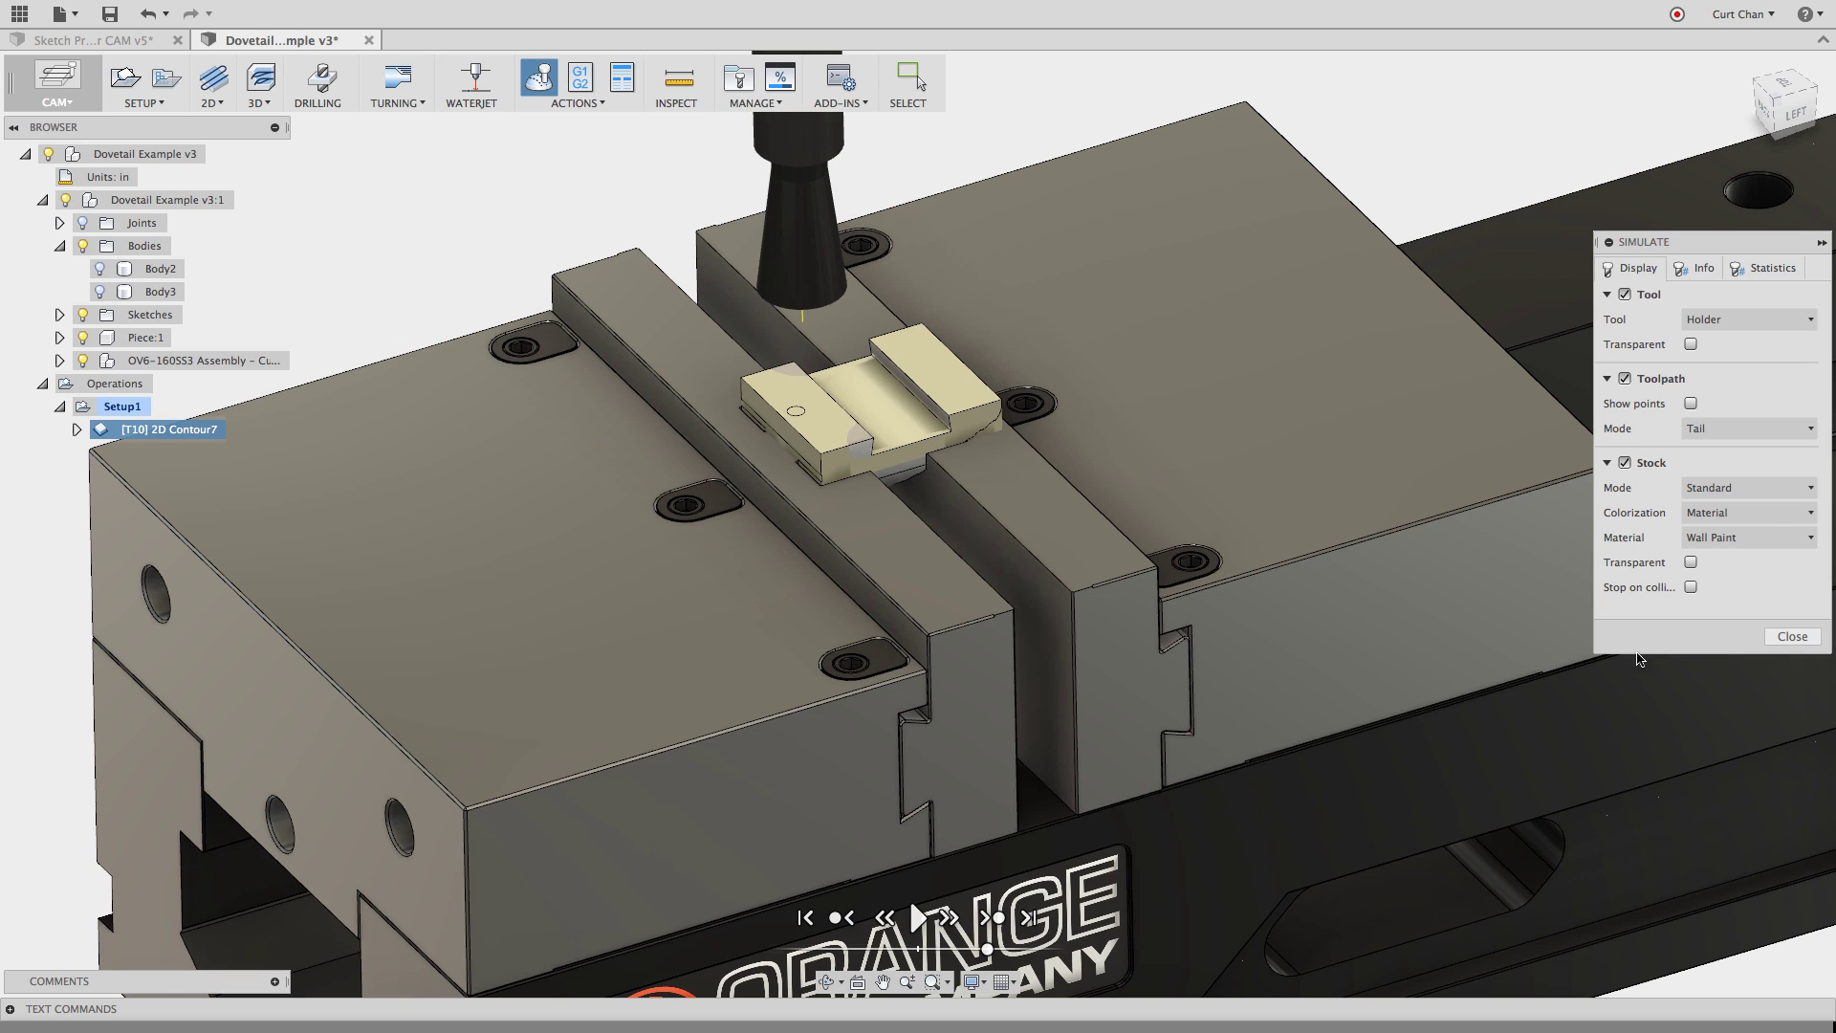
{"action": "left_click", "coordinate": [1793, 636]}
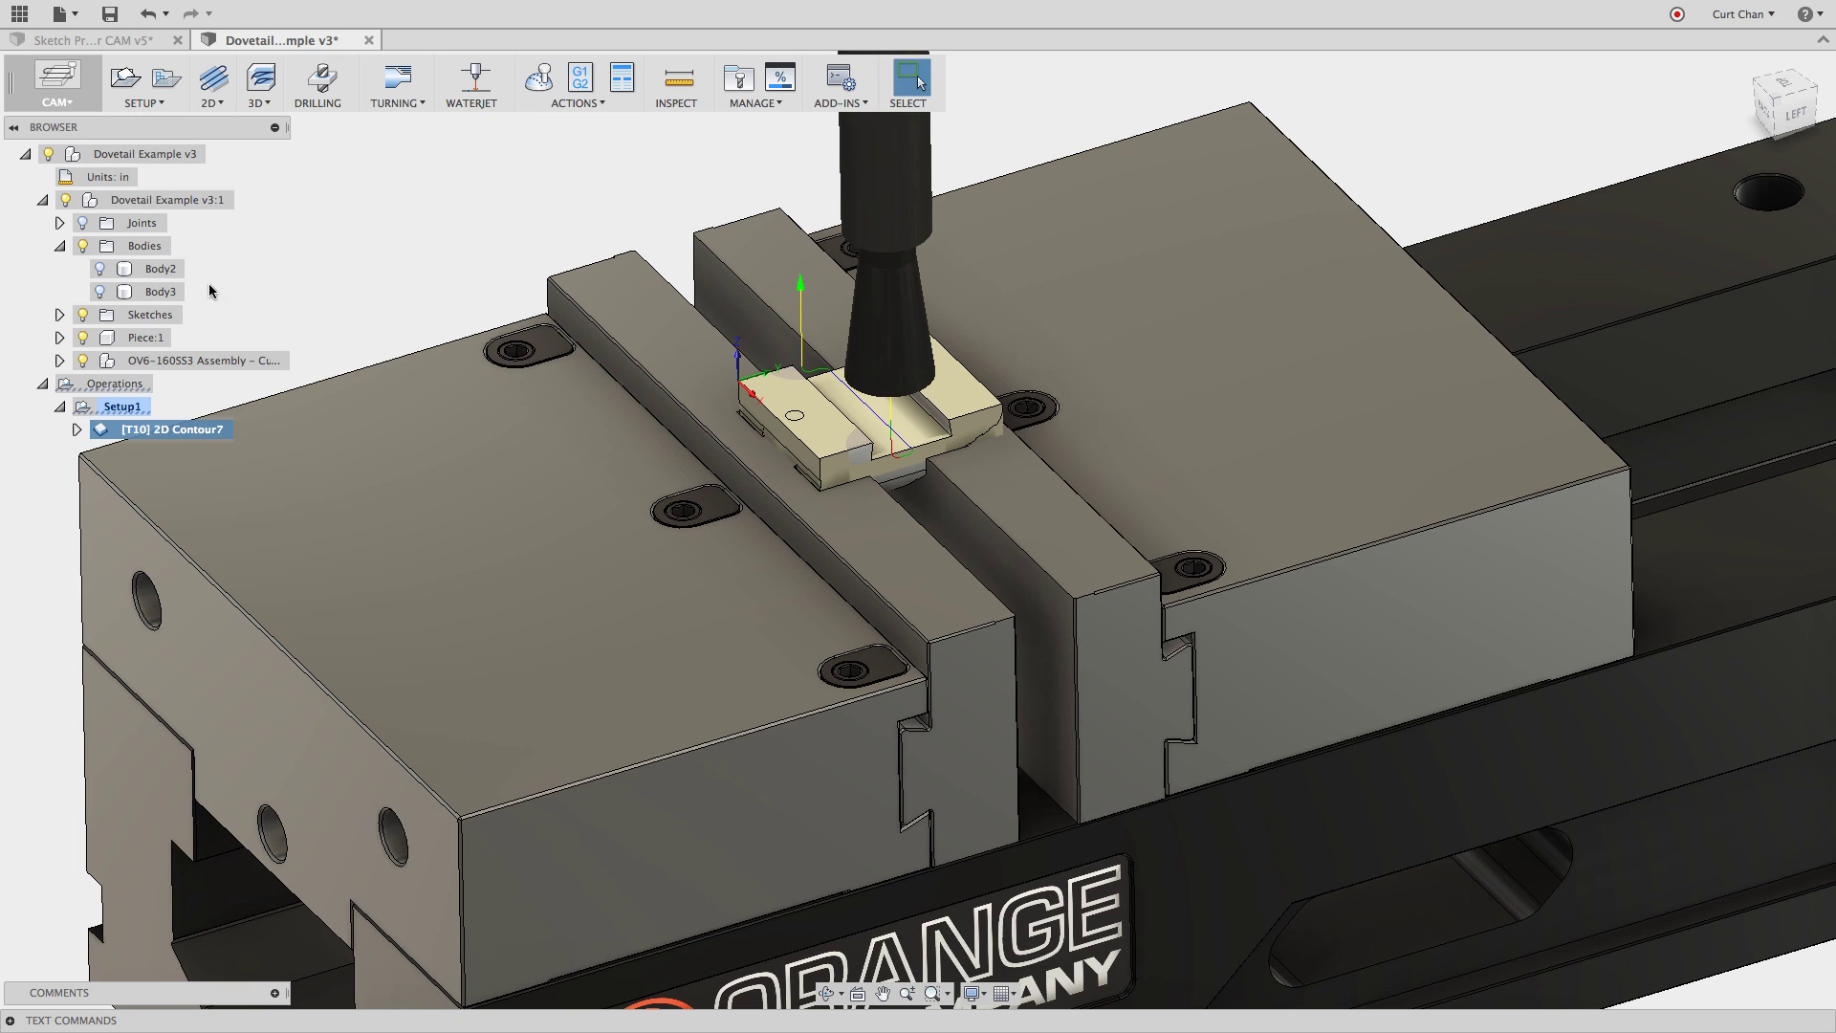
Edit 2D Contour7 to use a 0.5 in tangential extension distance.
{"action": "right_click", "coordinate": [163, 432]}
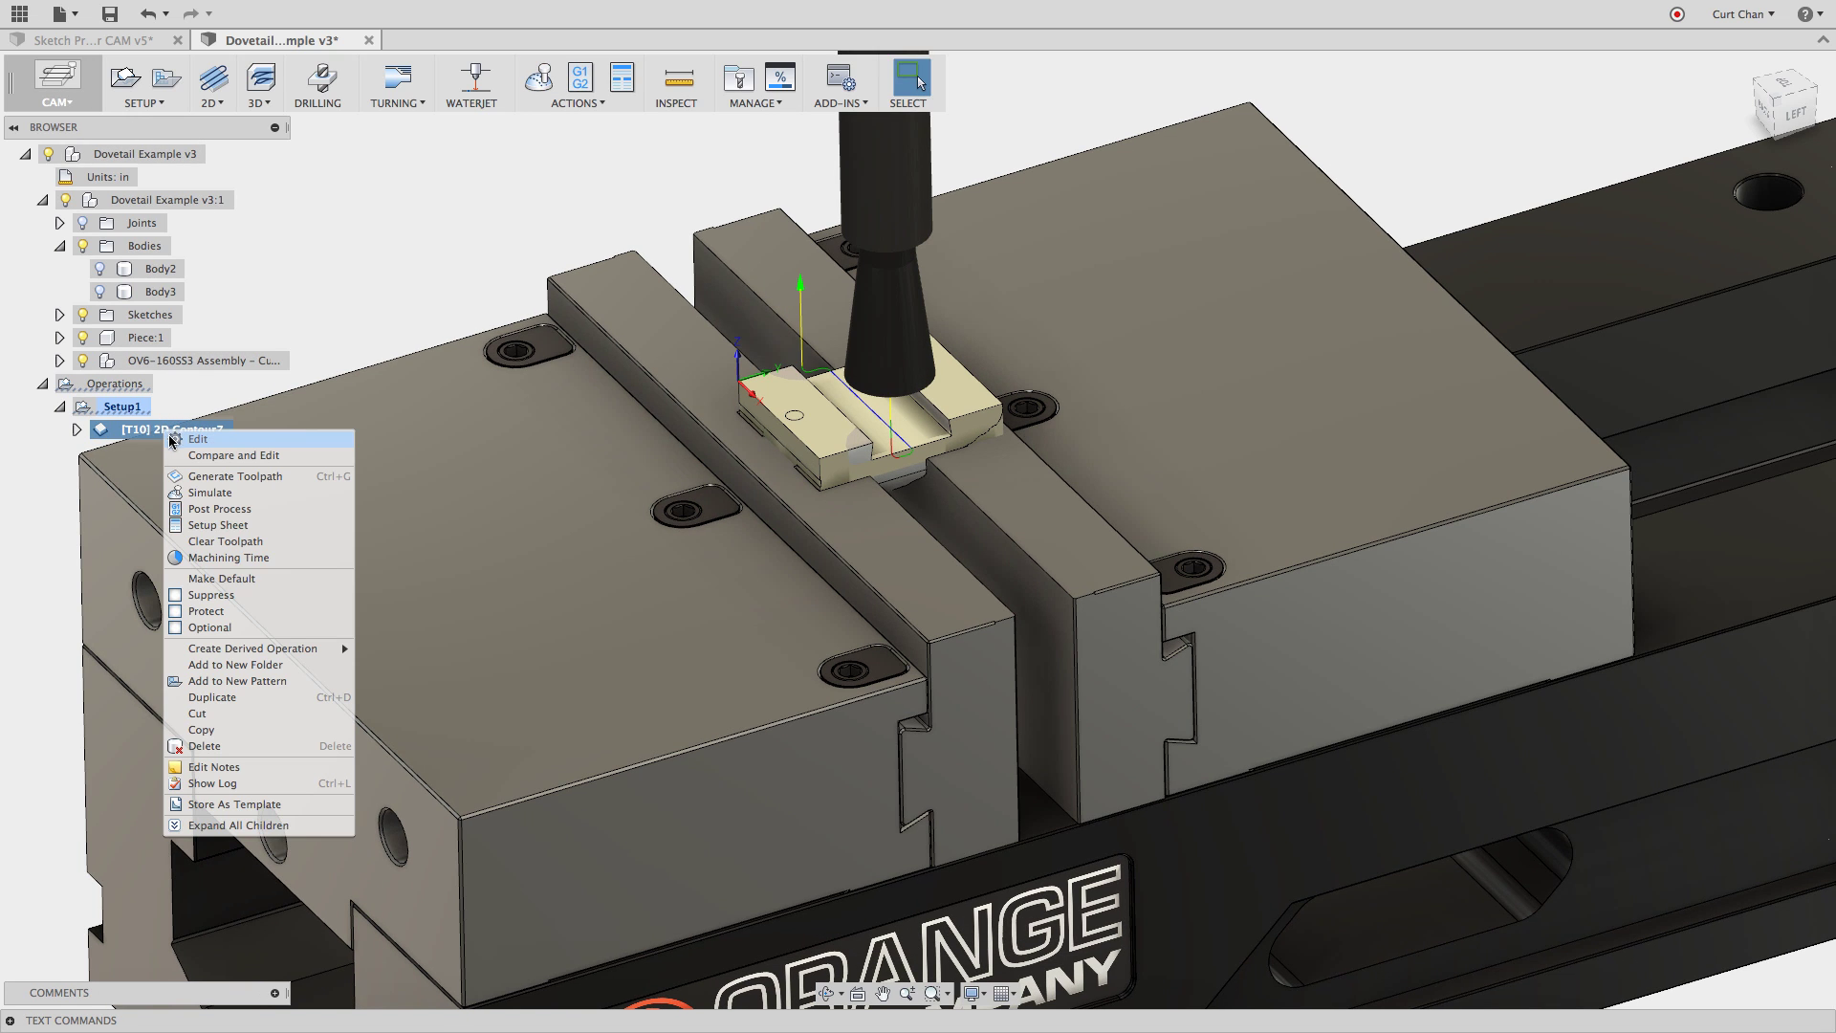
{"action": "left_click", "coordinate": [180, 439]}
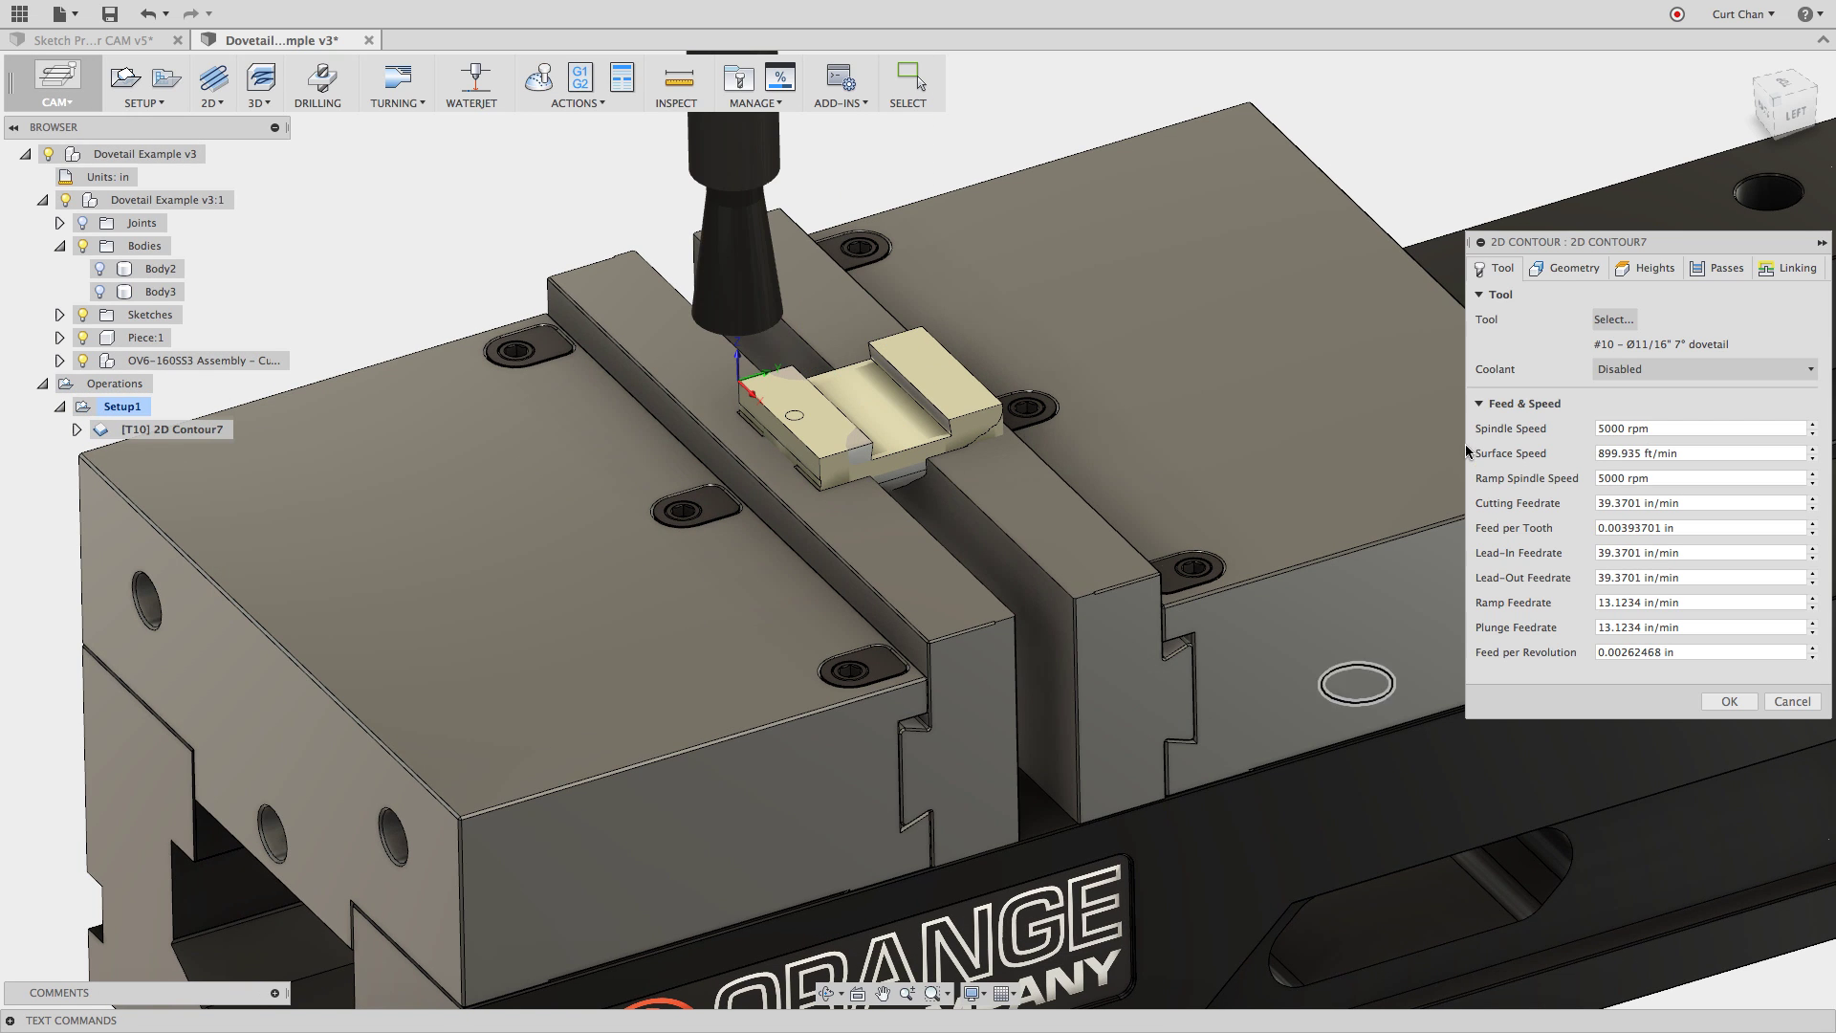
{"action": "left_click", "coordinate": [1554, 273]}
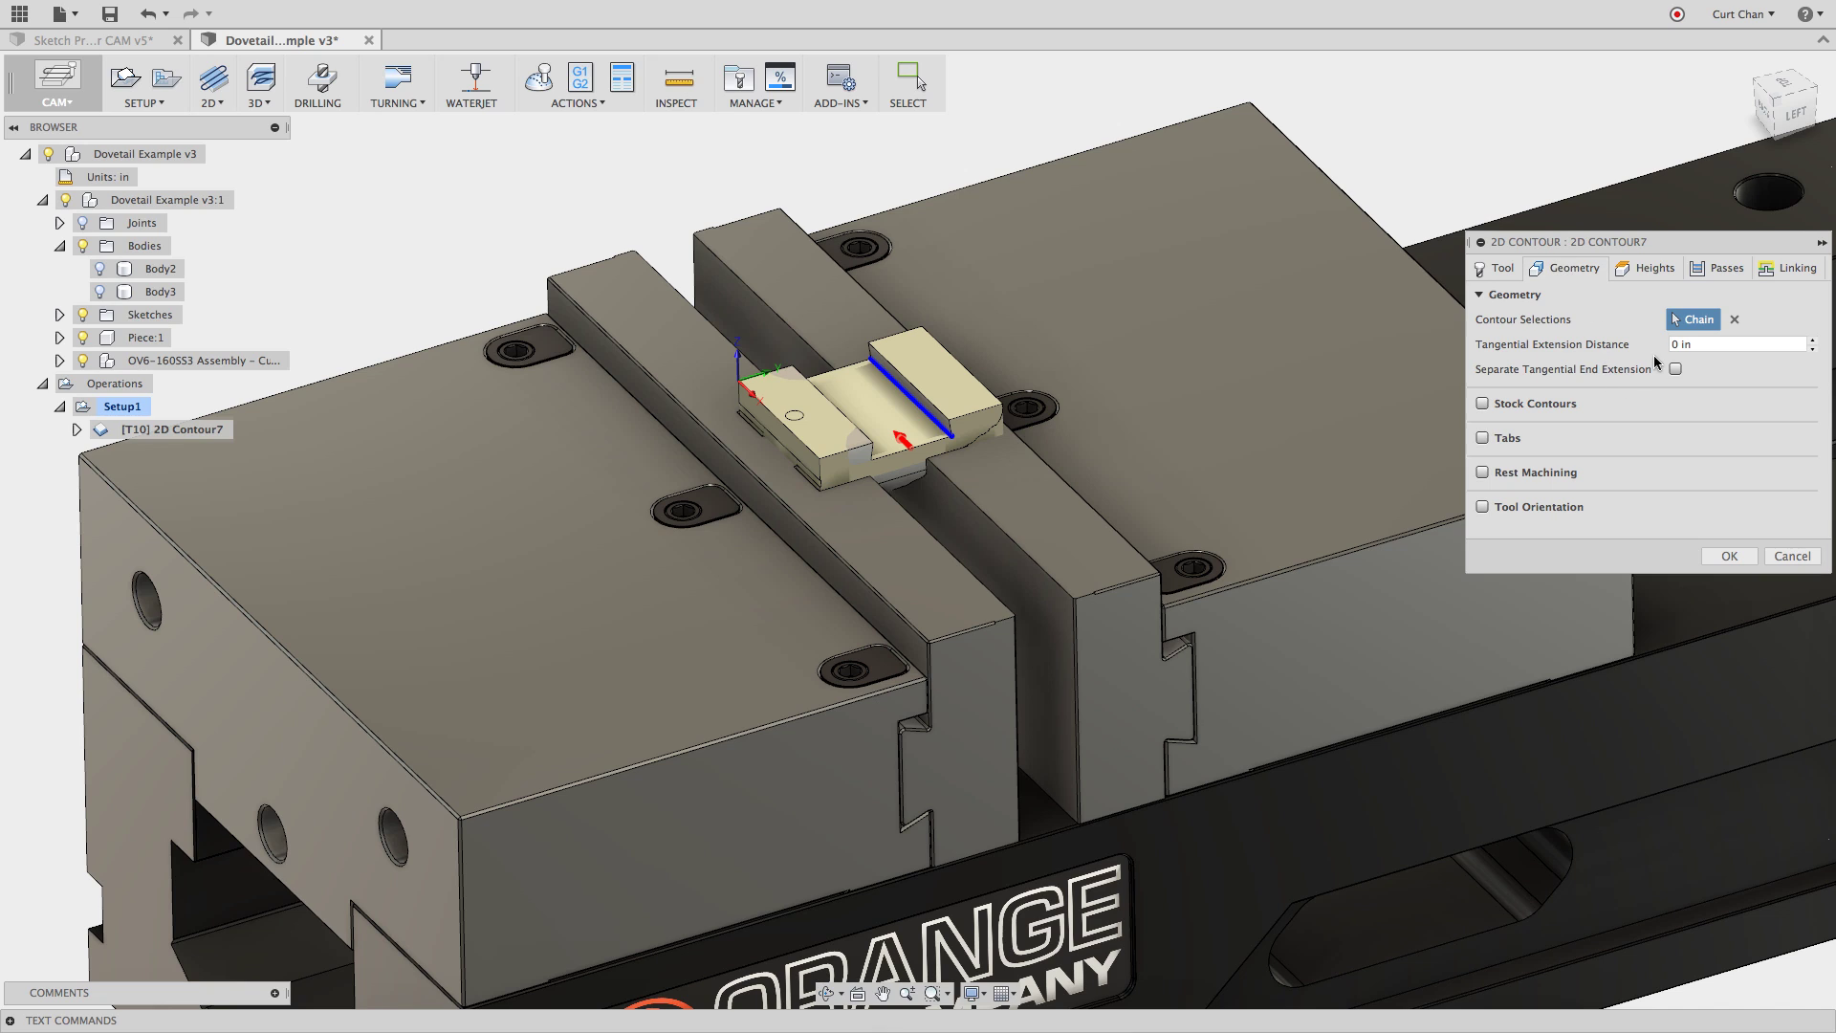
{"action": "key", "text": "Tab"}
{"action": "type", "text": "."}
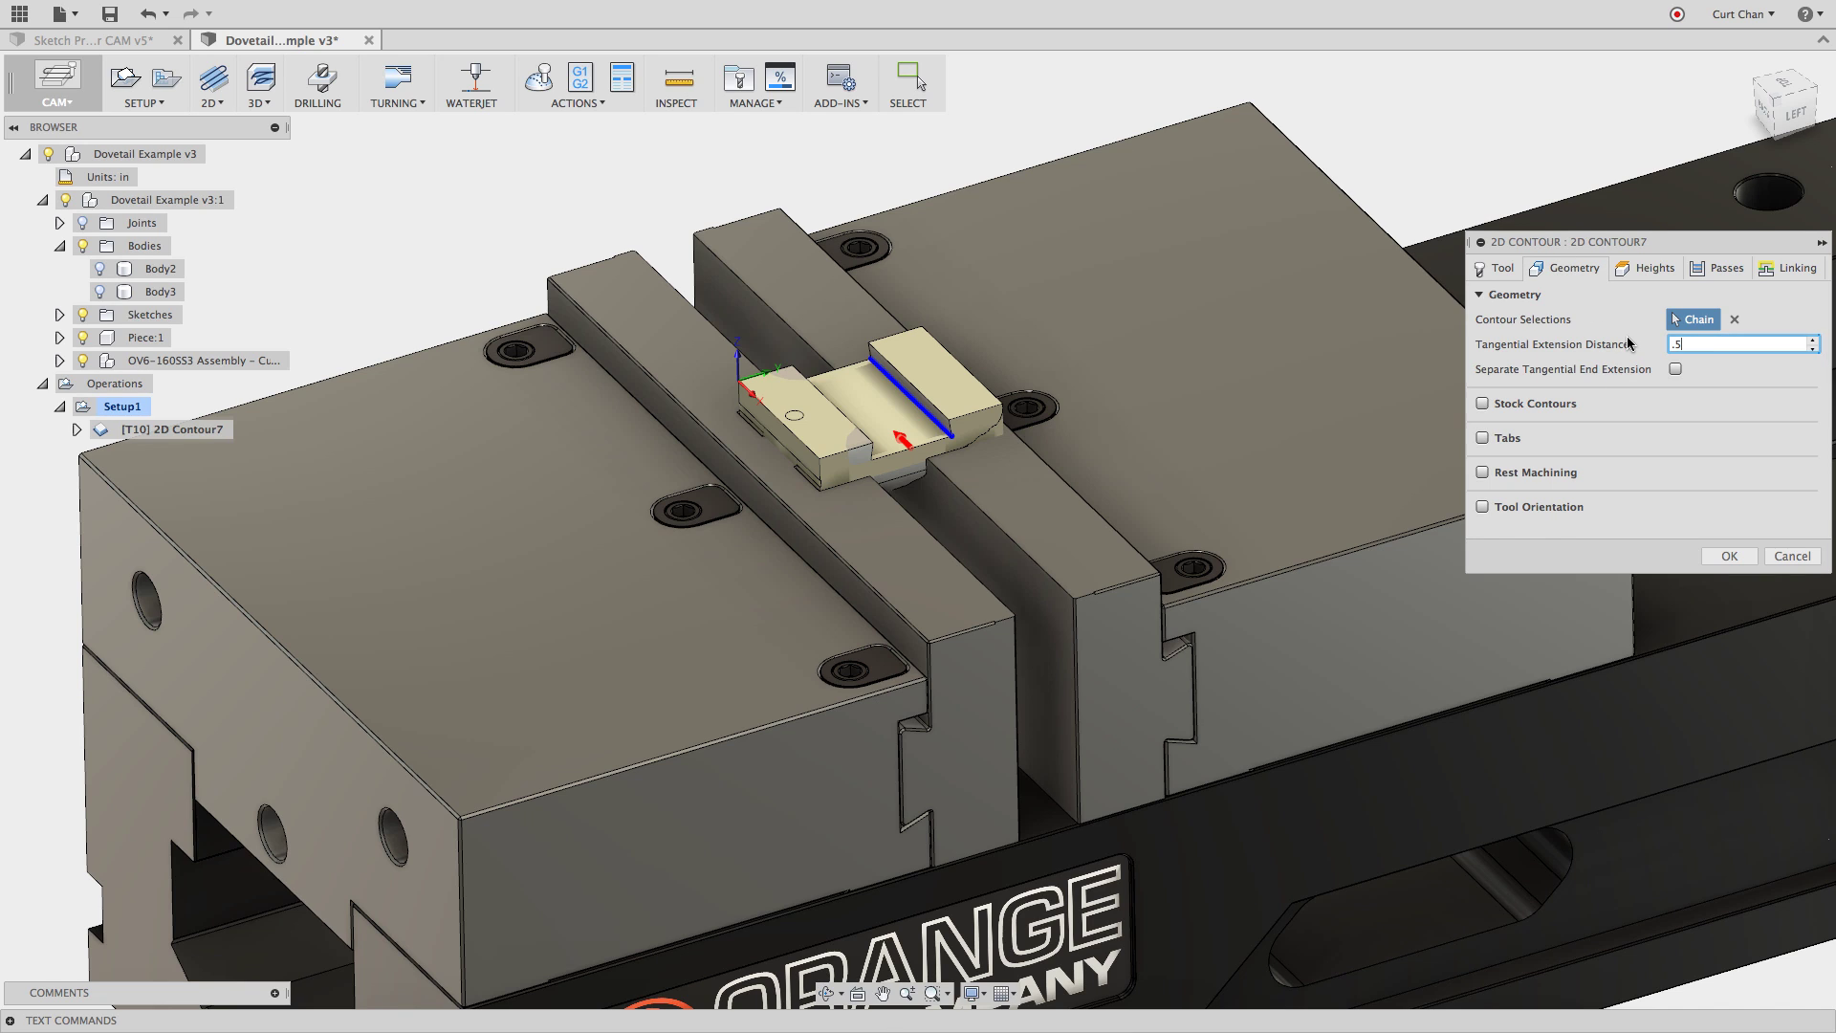
{"action": "key", "text": "Return"}
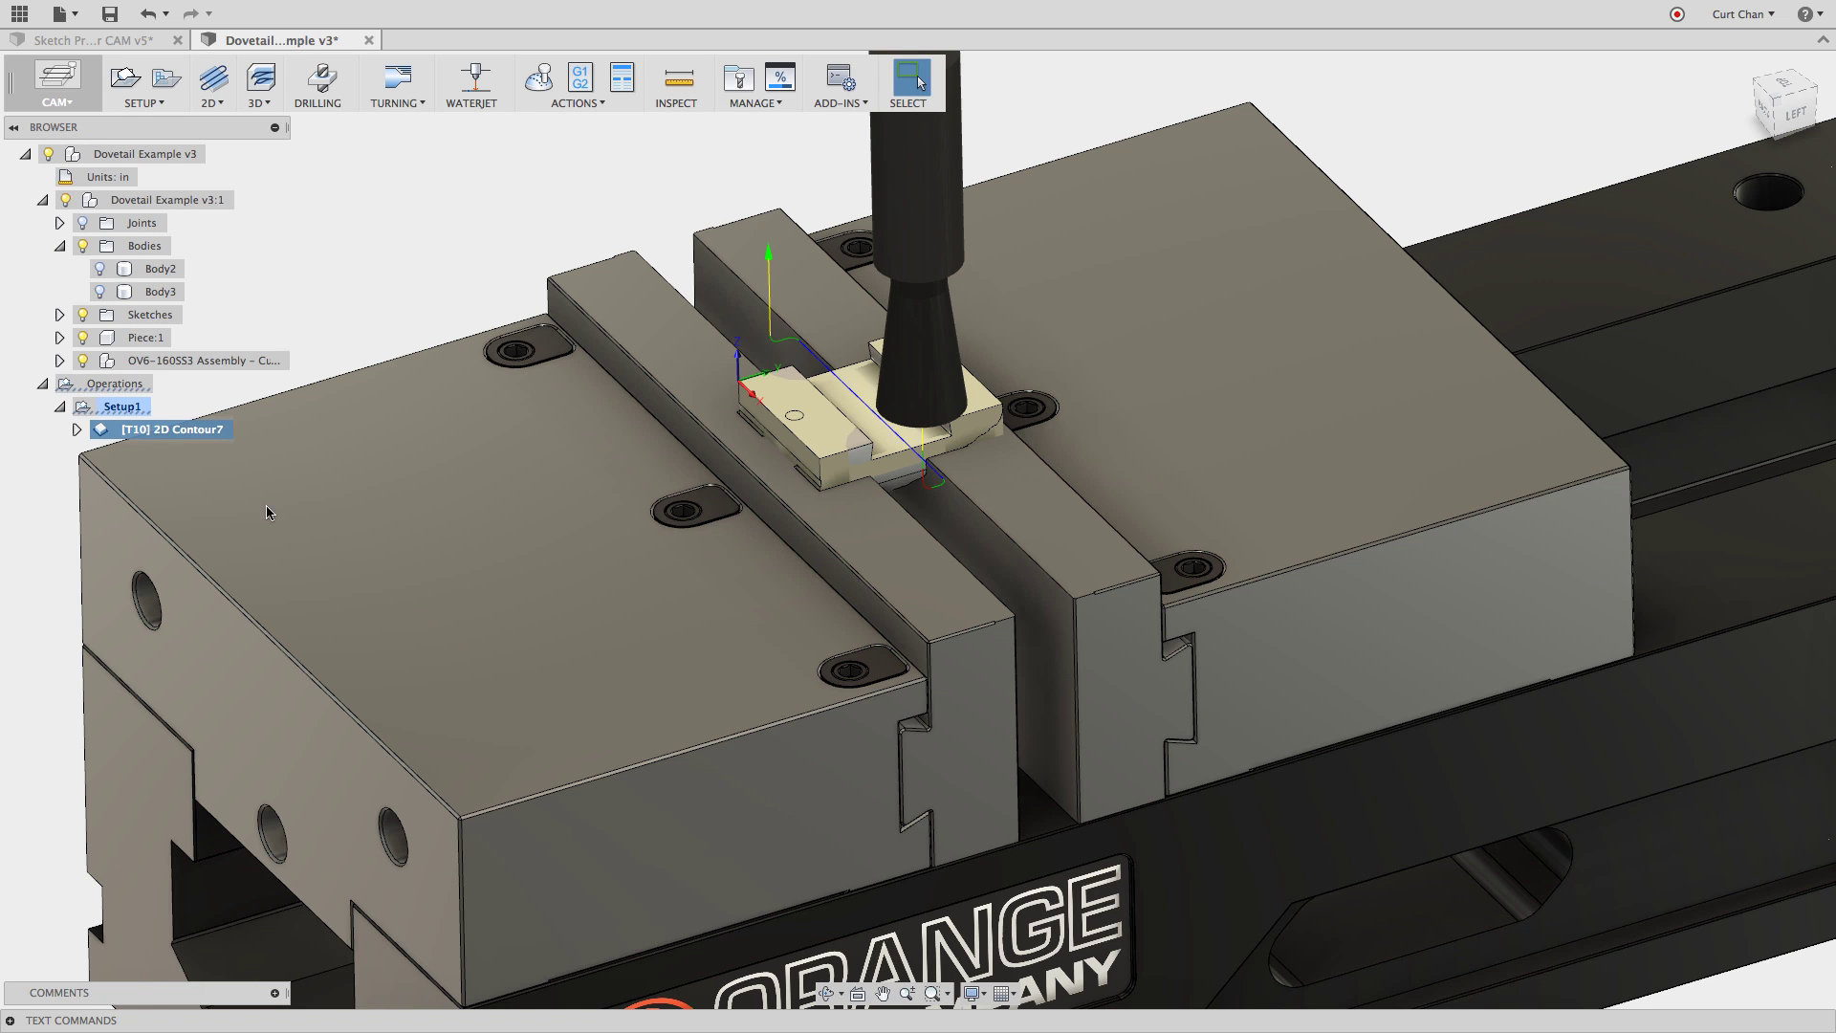
Simulate the updated 2D Contour7 with stock shown, play it, then close the simulation.
{"action": "right_click", "coordinate": [202, 436]}
{"action": "left_click", "coordinate": [251, 482]}
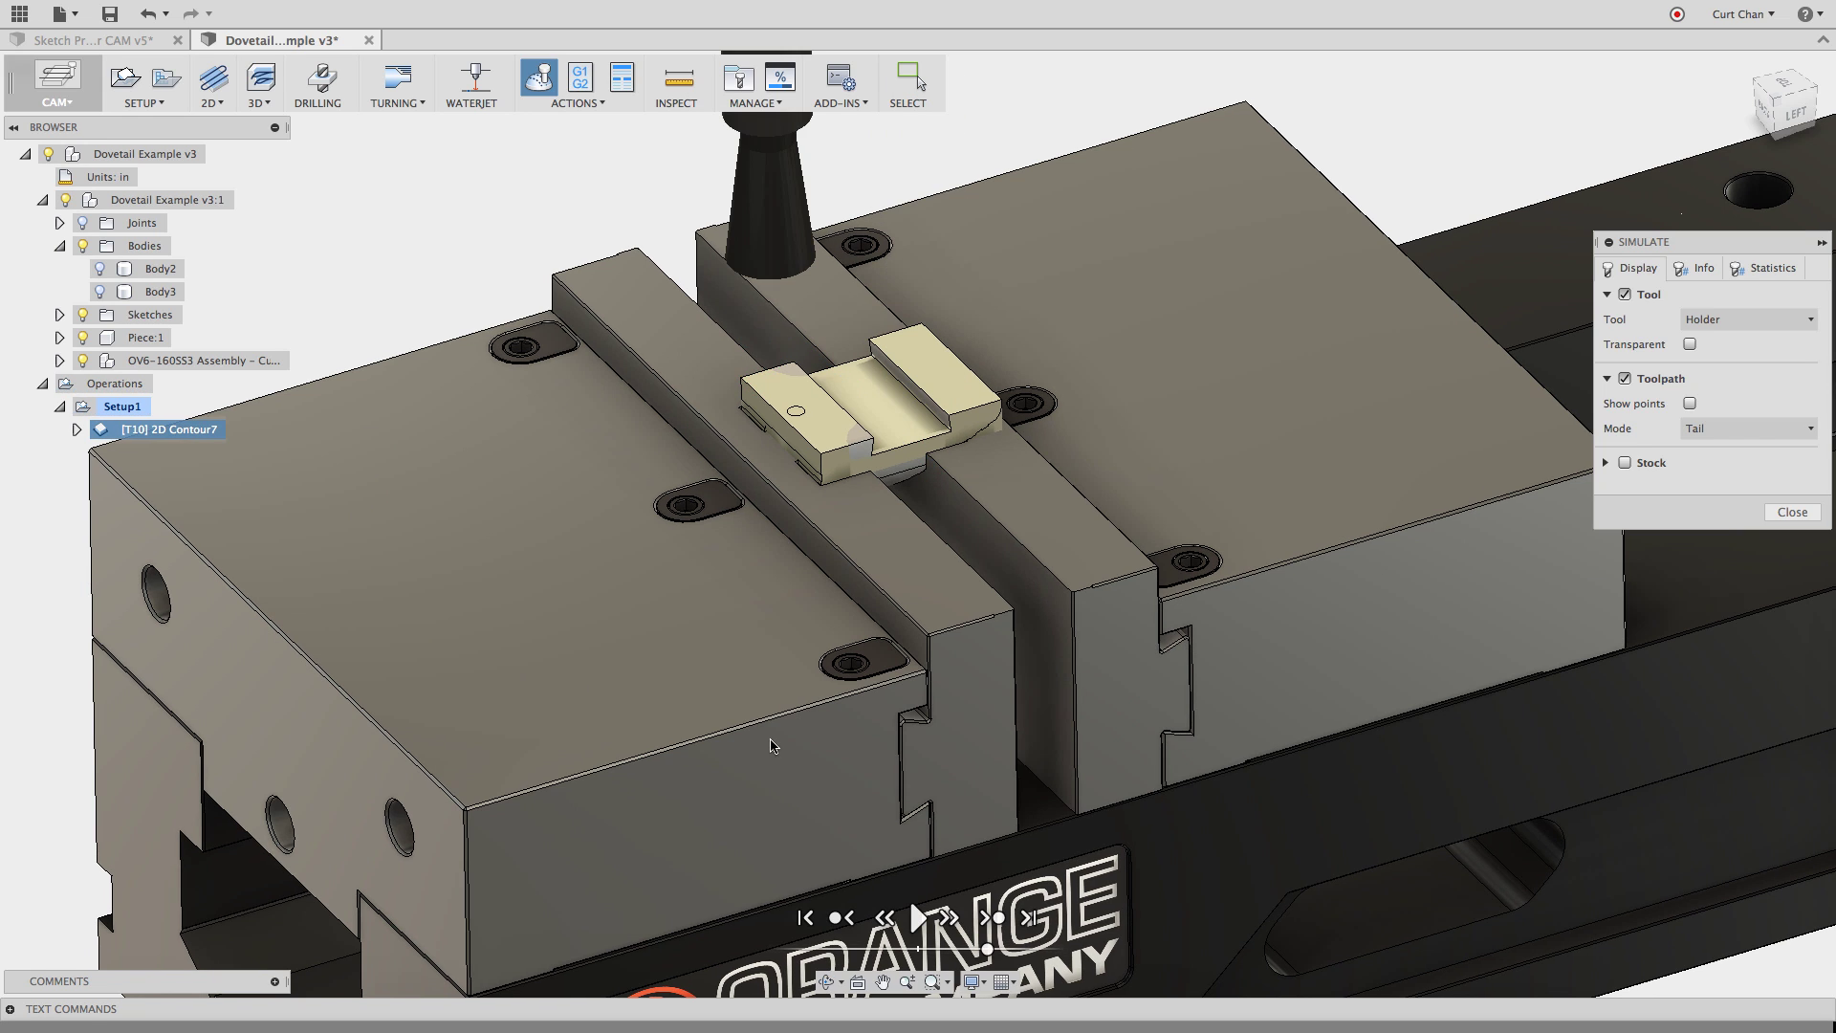
{"action": "left_click", "coordinate": [1624, 463]}
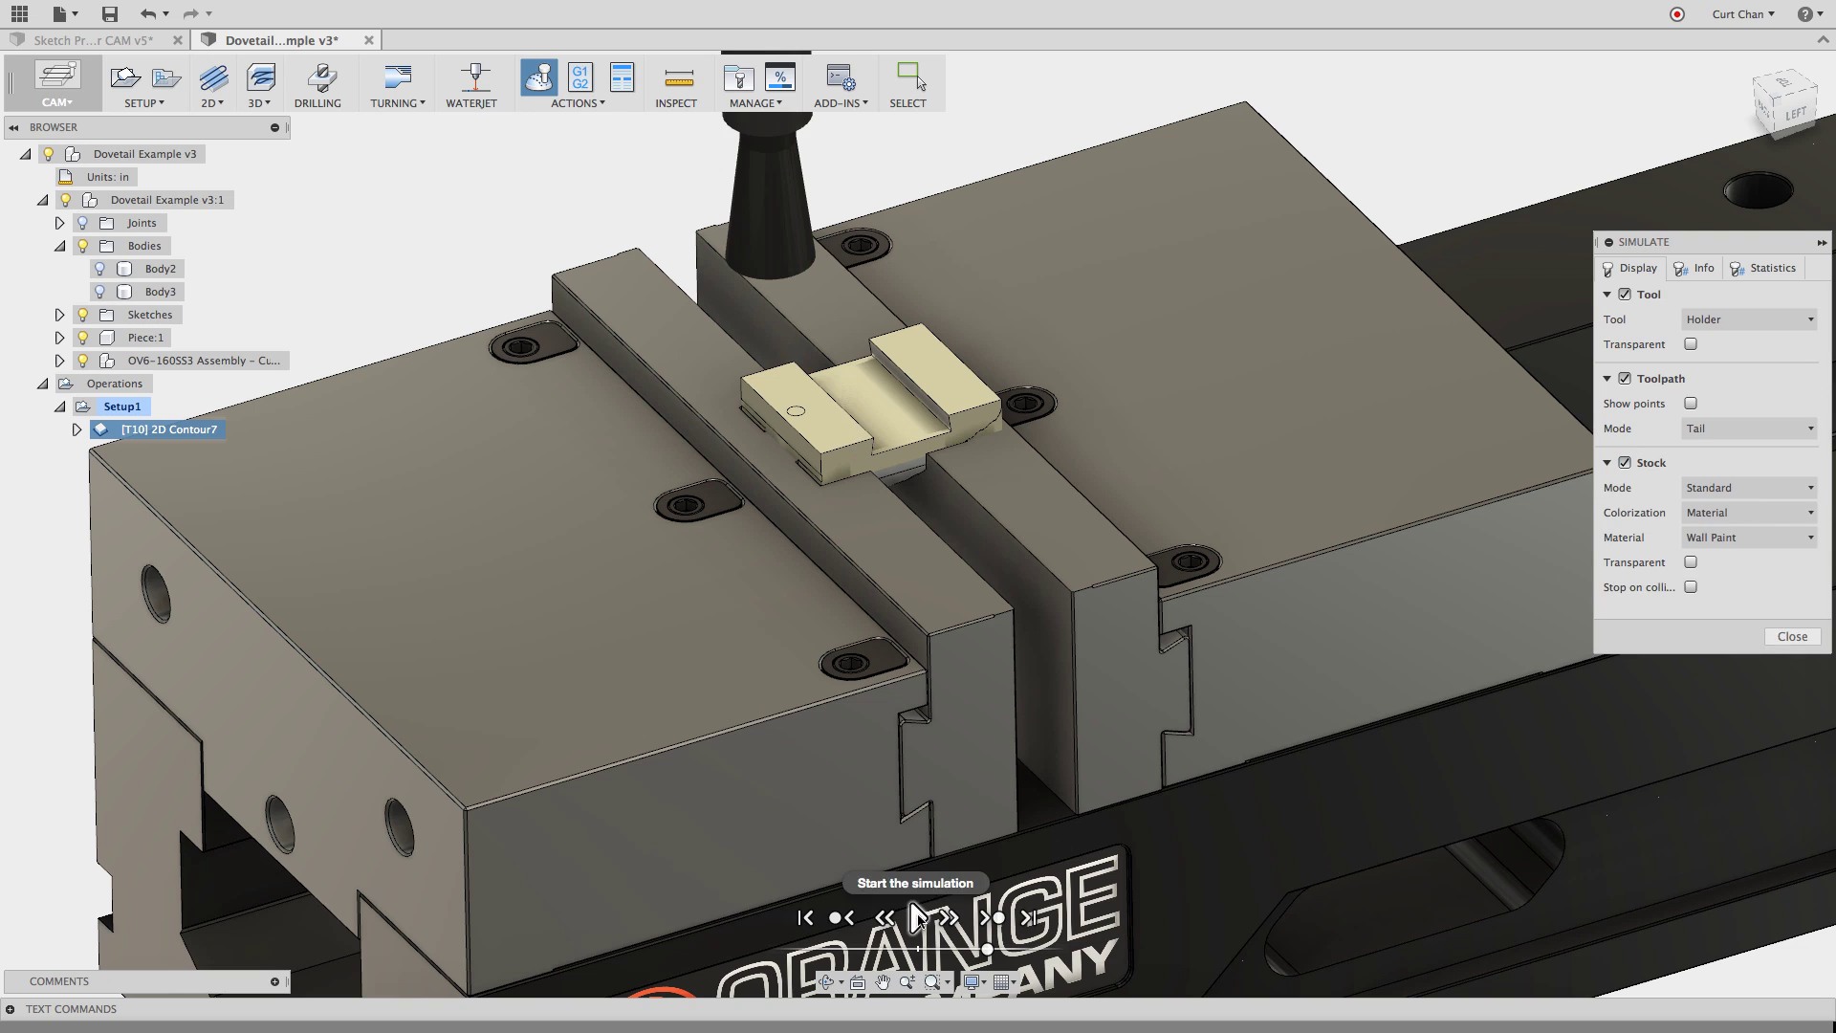
{"action": "left_click", "coordinate": [920, 918]}
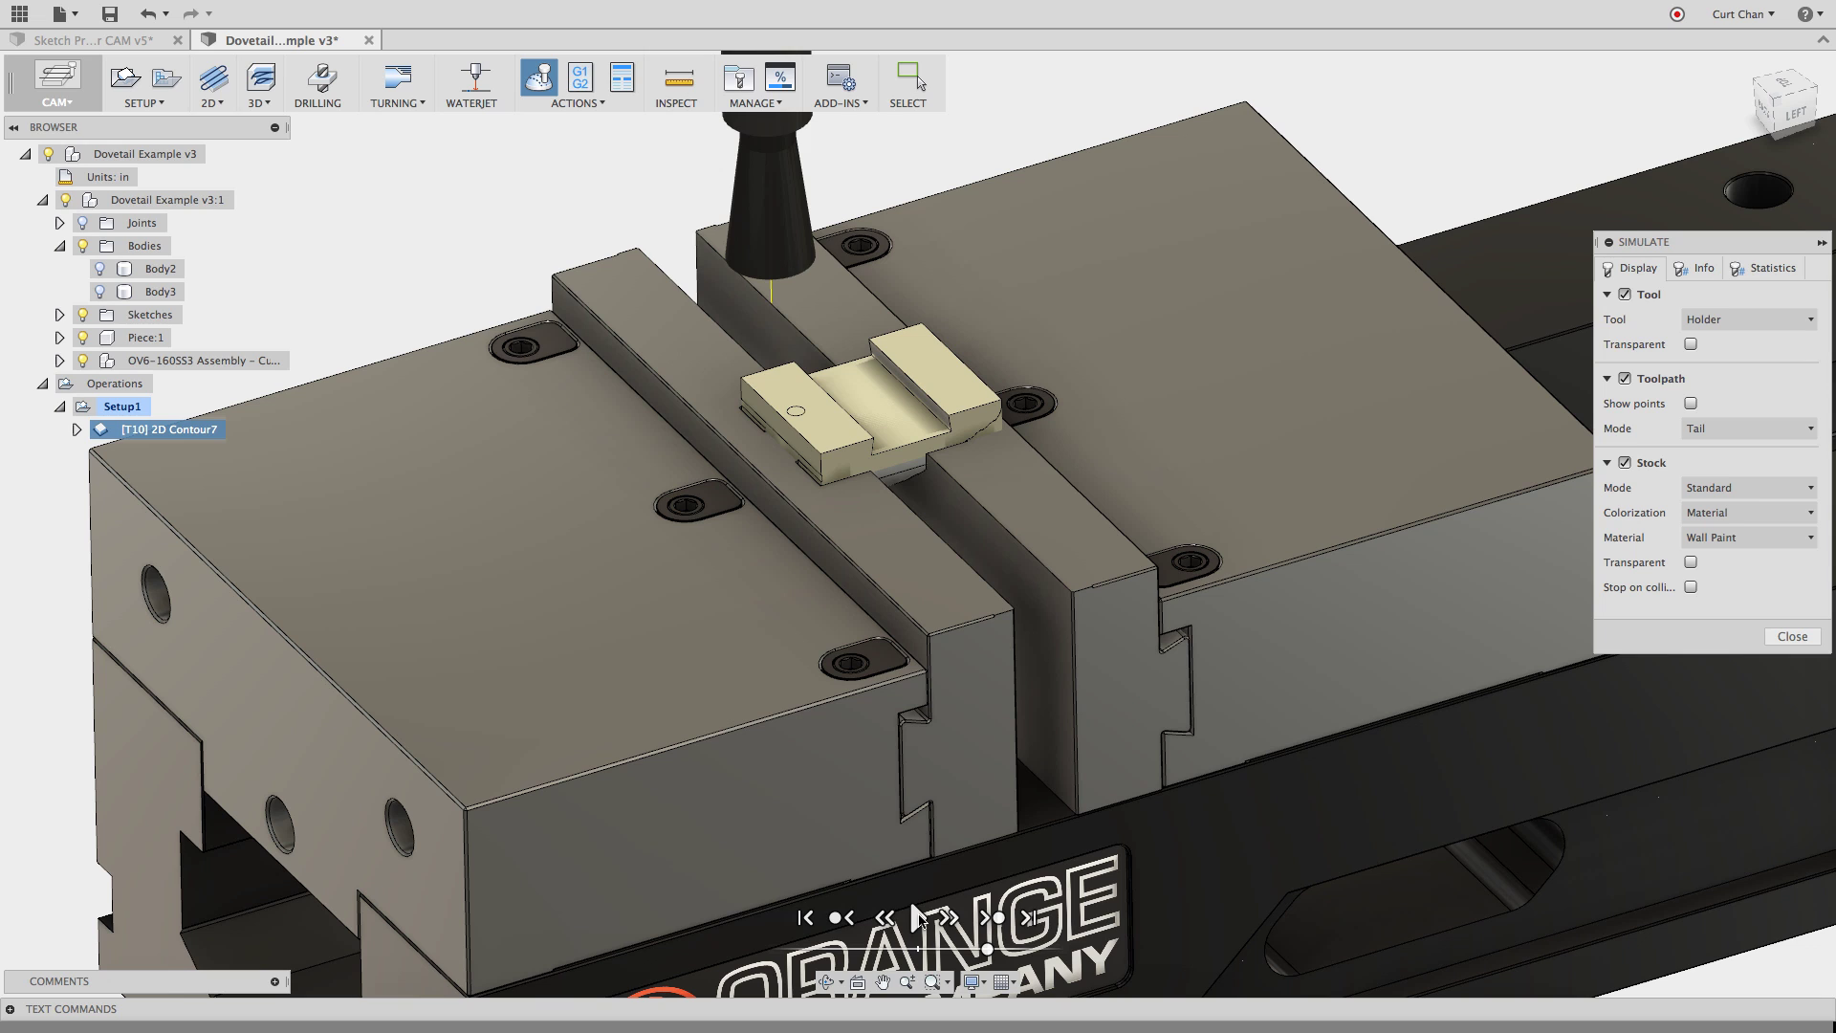
{"action": "left_click", "coordinate": [1790, 637]}
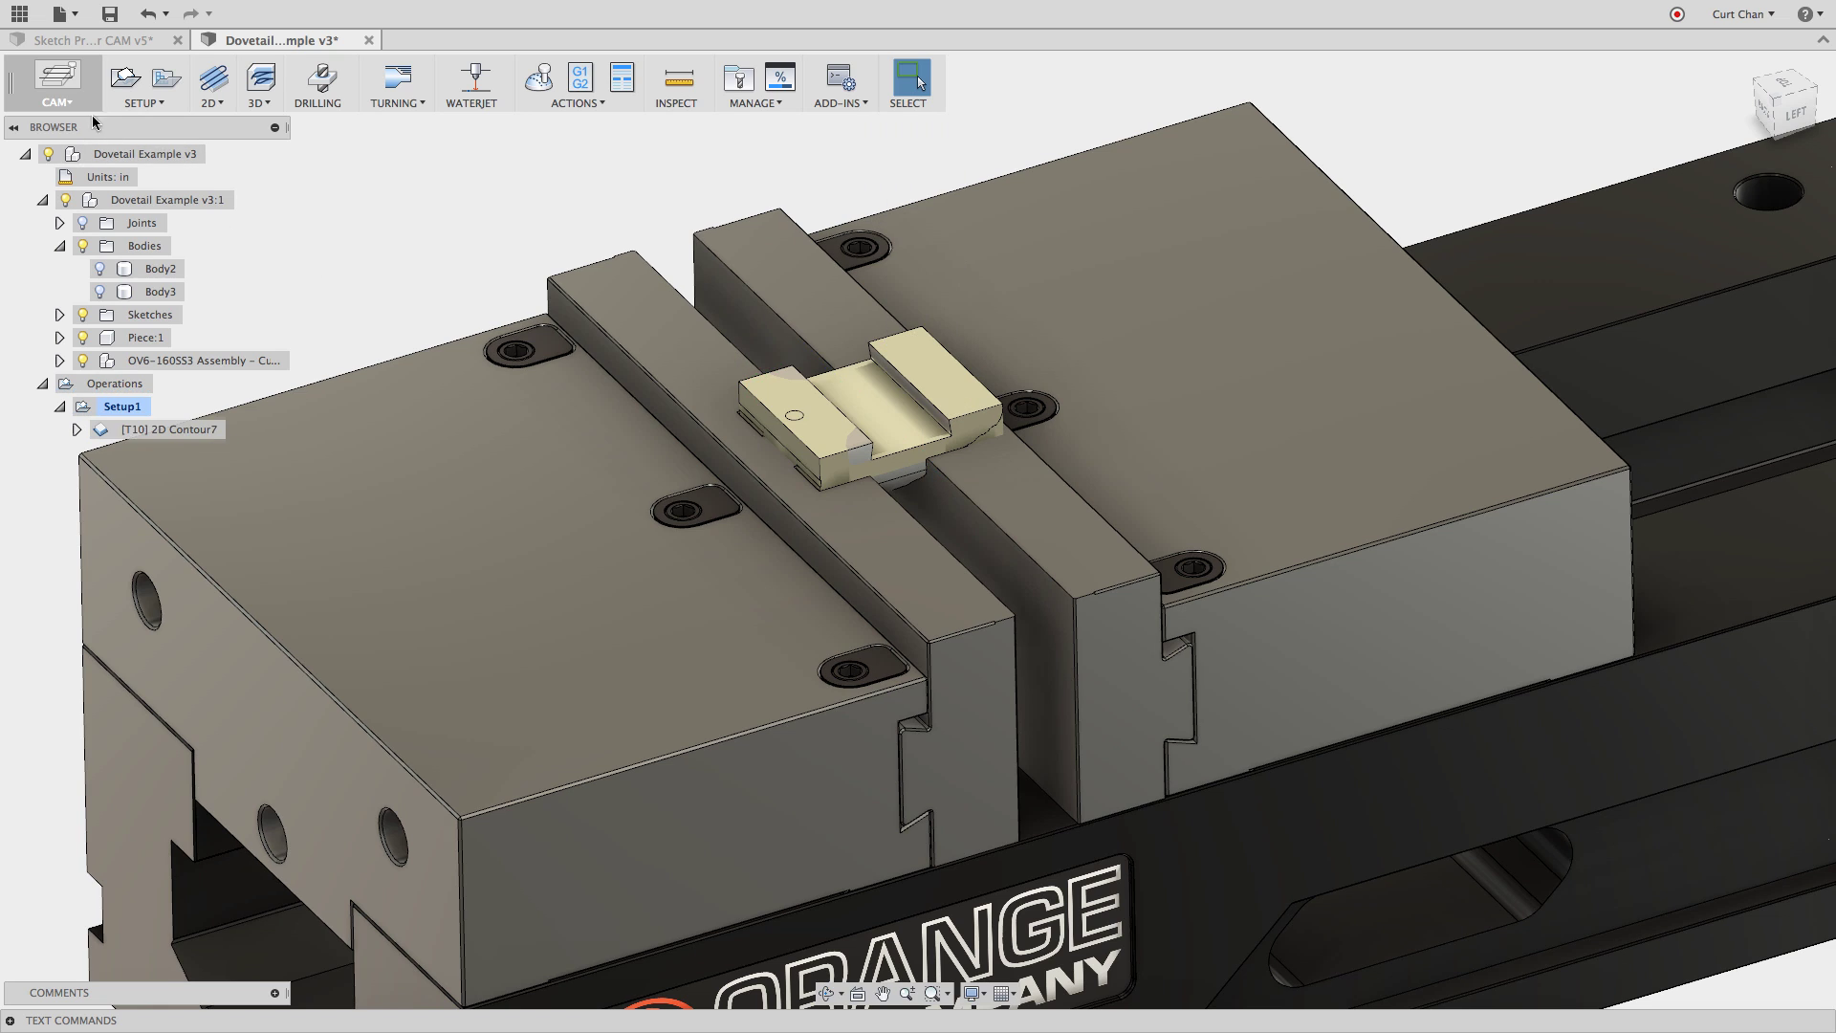
Return to the modelling workspace and start a sketch on the part's top face.
{"action": "left_click", "coordinate": [72, 95]}
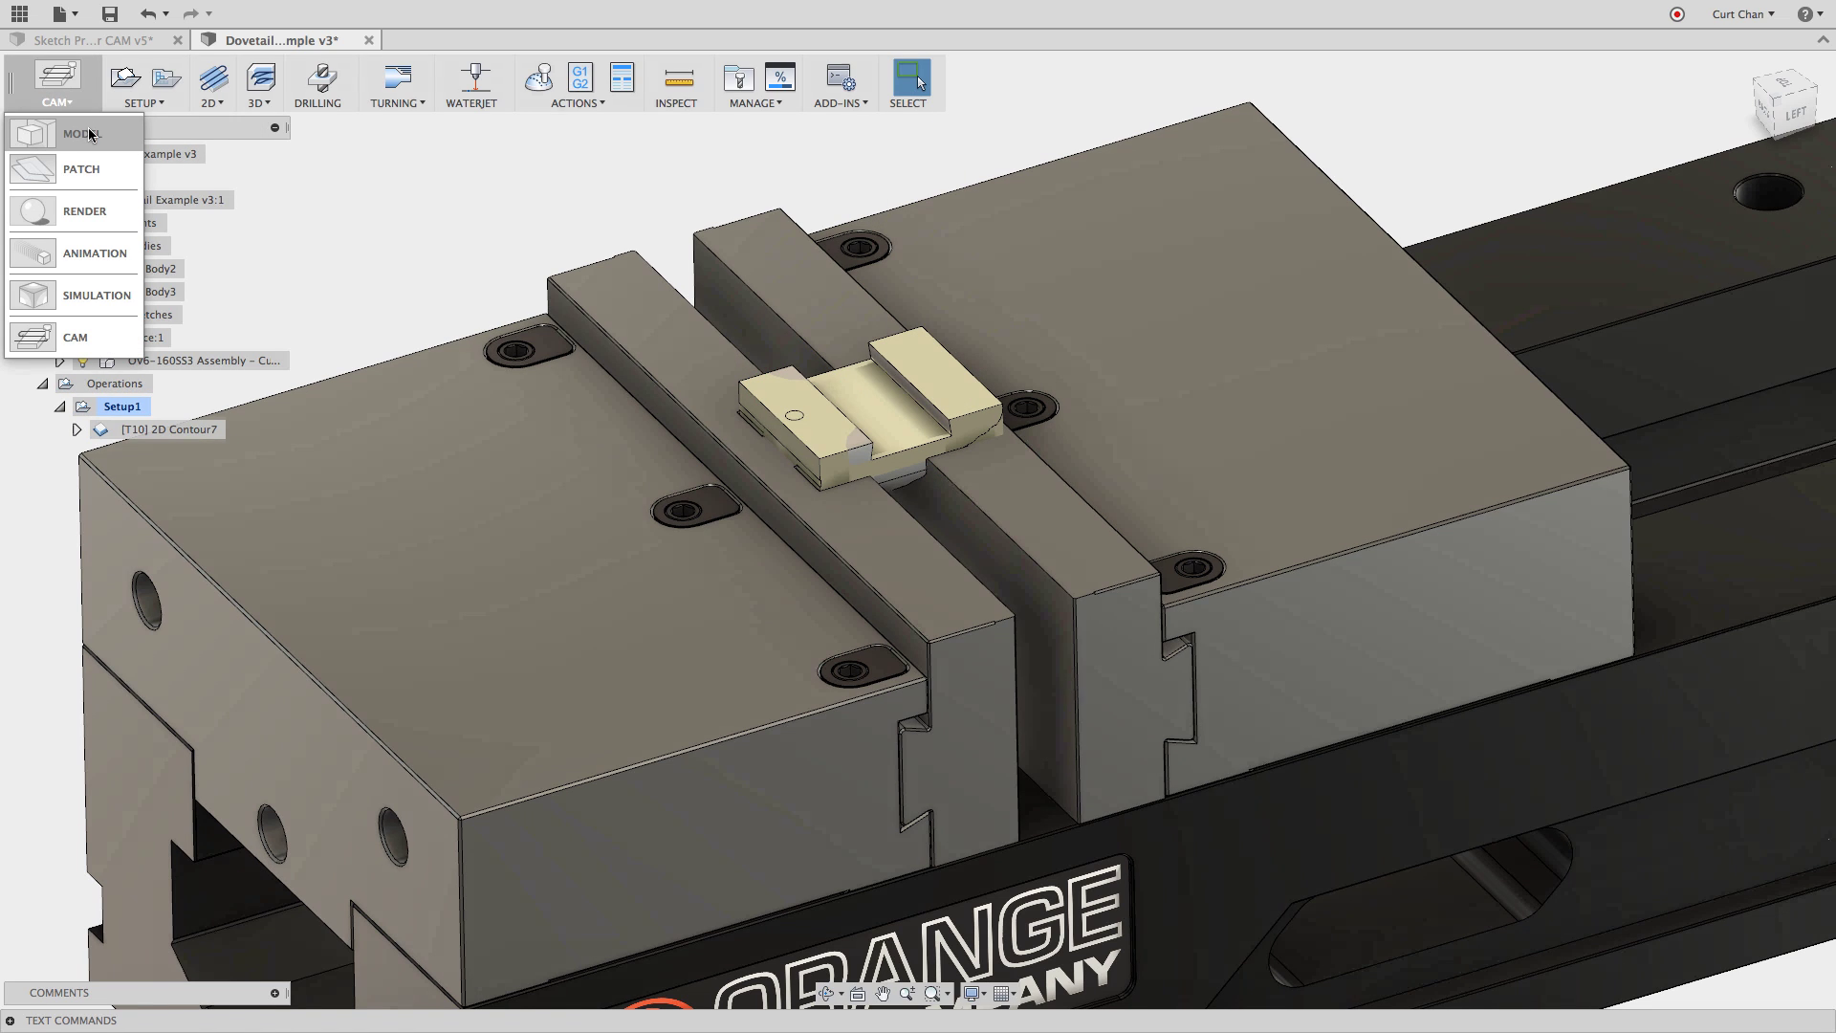
{"action": "left_click", "coordinate": [91, 134]}
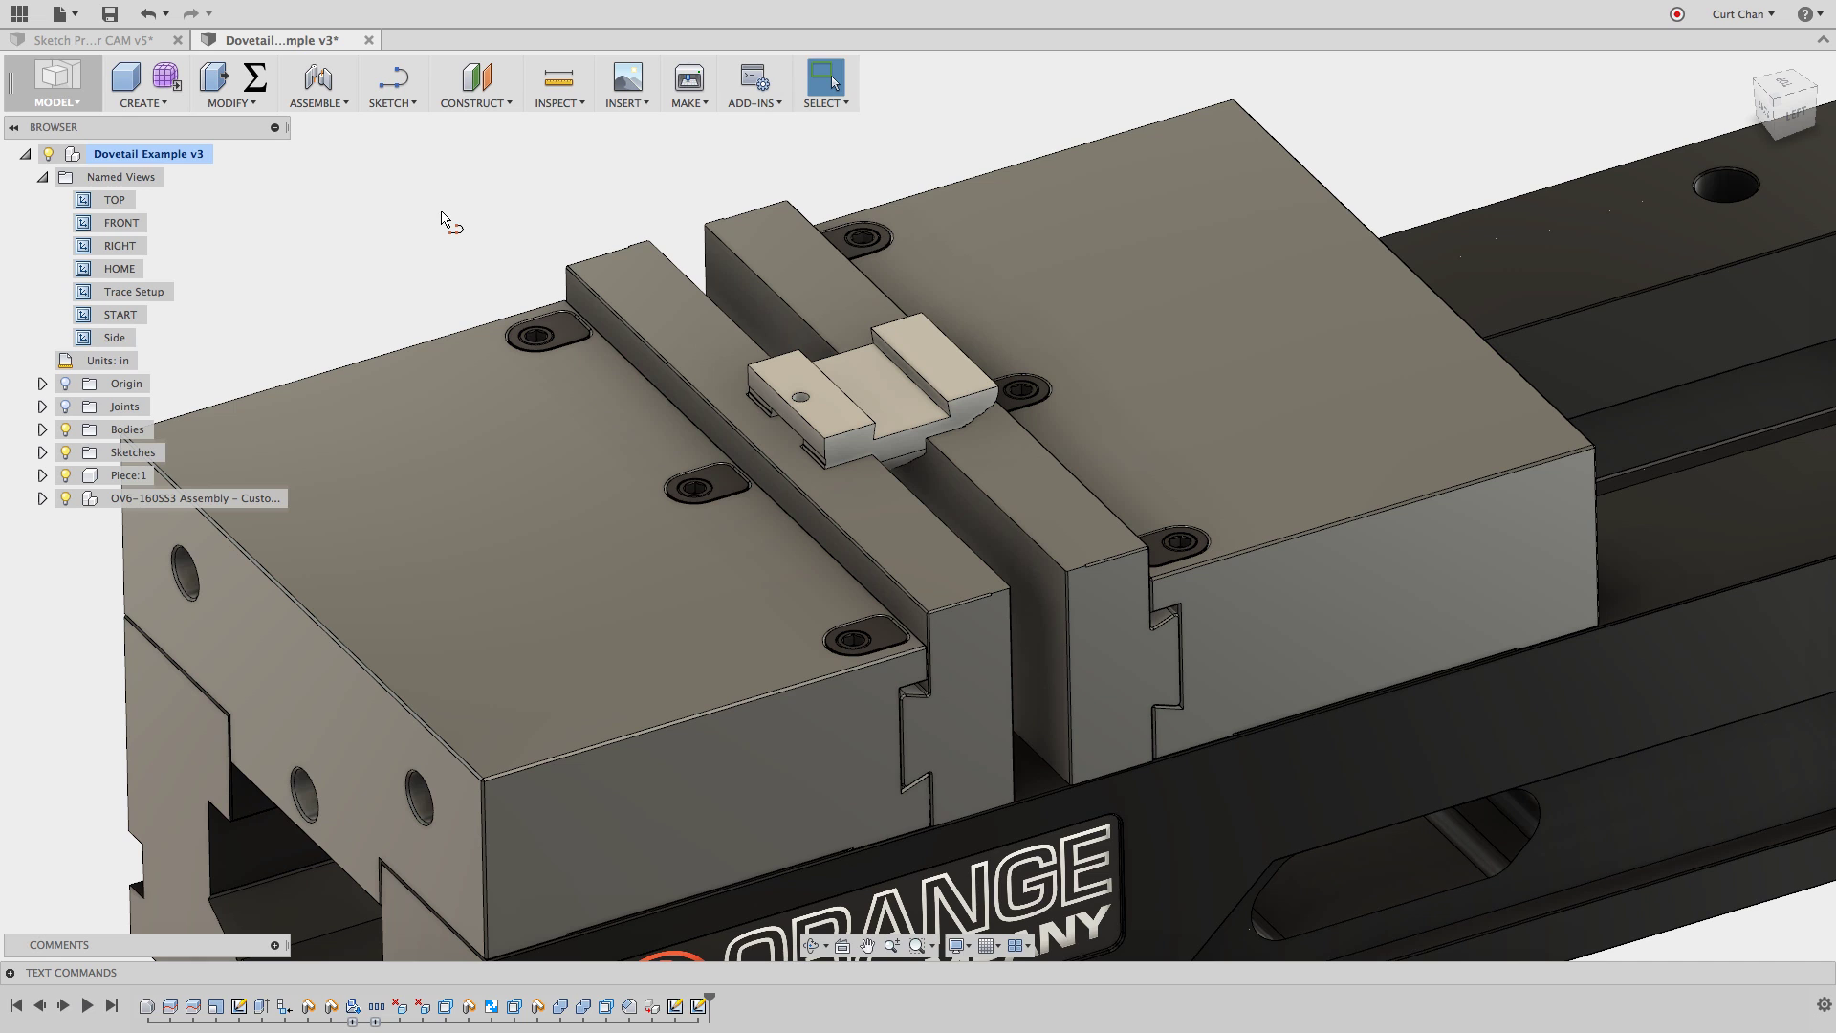
{"action": "left_click", "coordinate": [392, 78]}
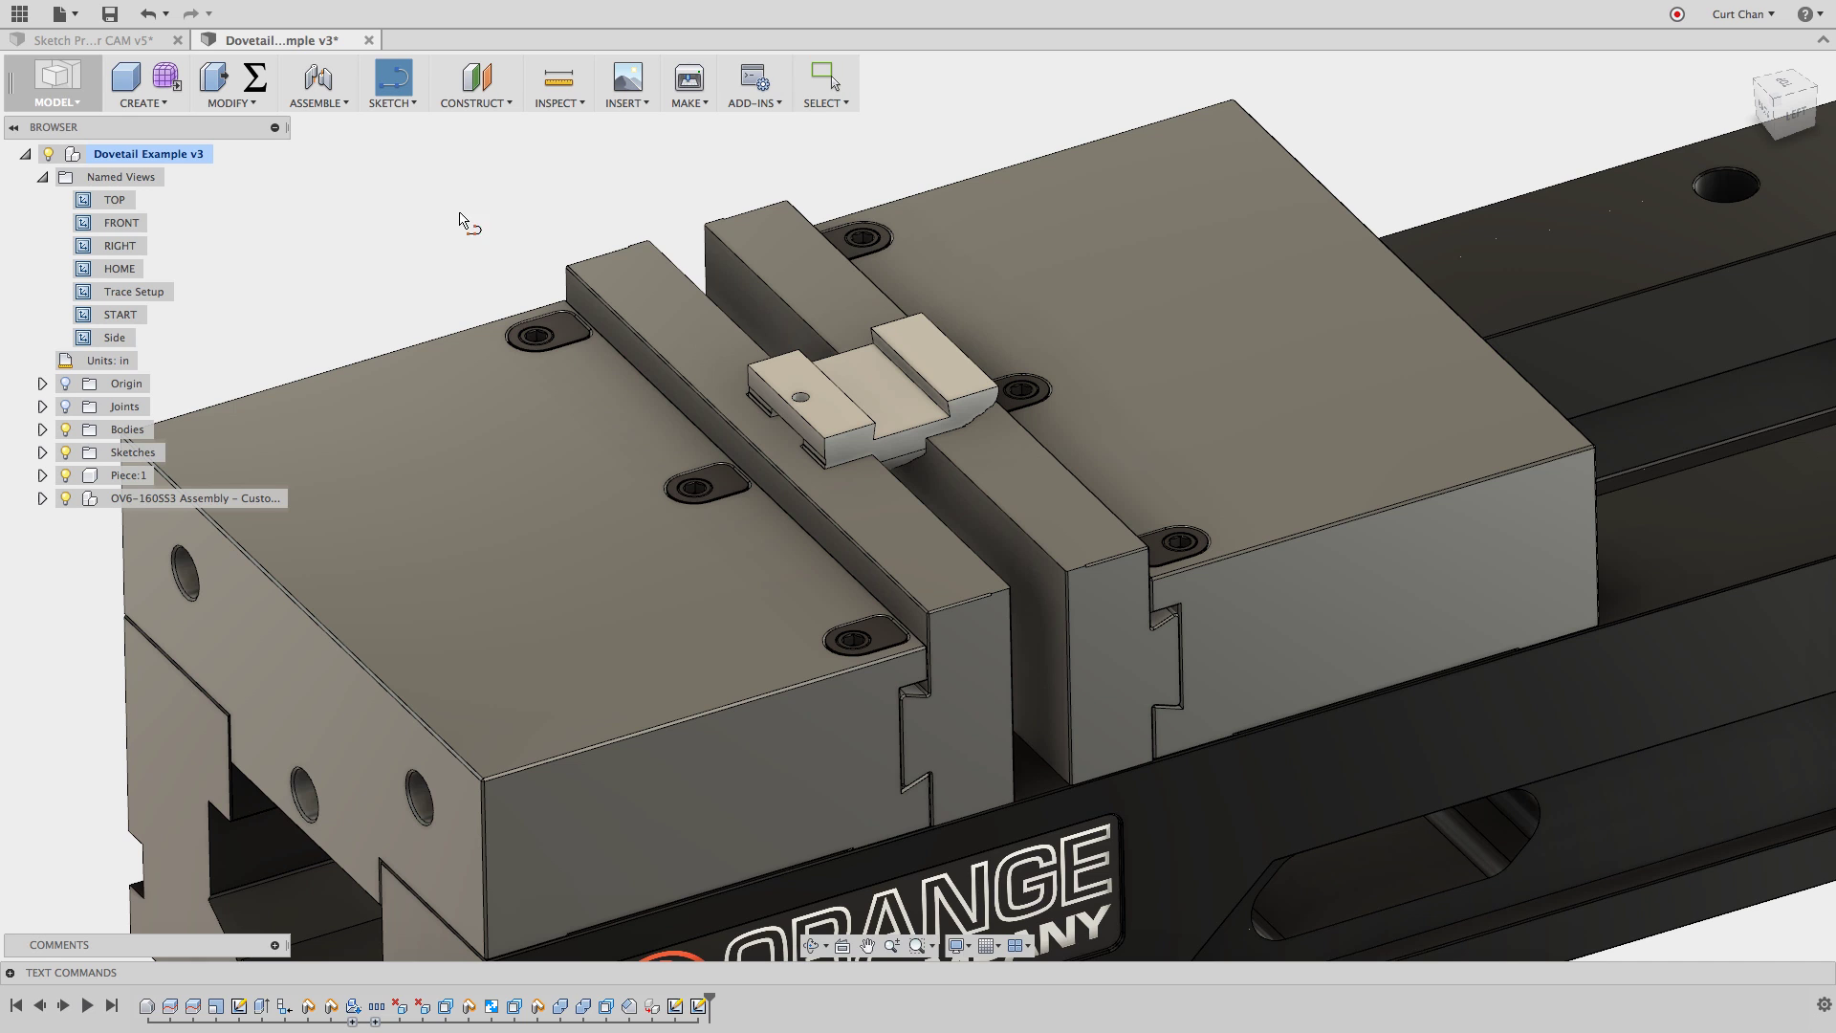
{"action": "left_click", "coordinate": [871, 388]}
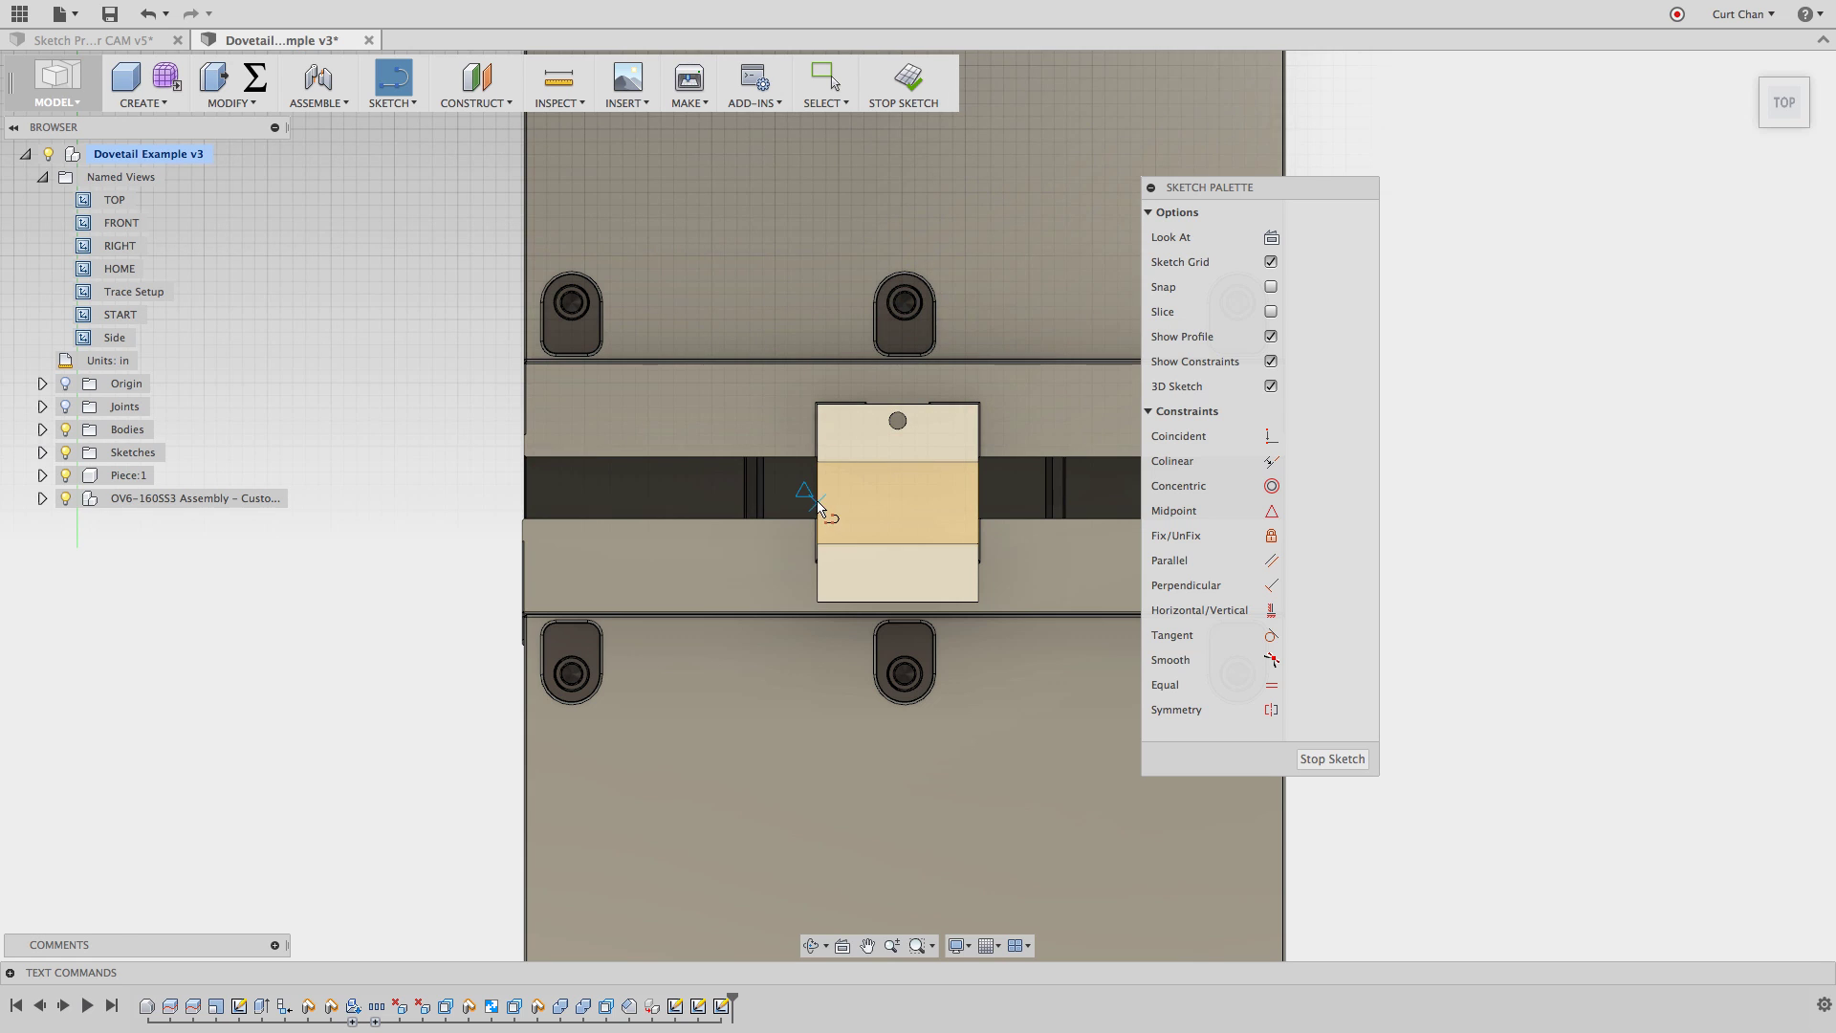
Draw a horizontal line across the dovetail part and stop the sketch.
{"action": "left_click", "coordinate": [743, 504]}
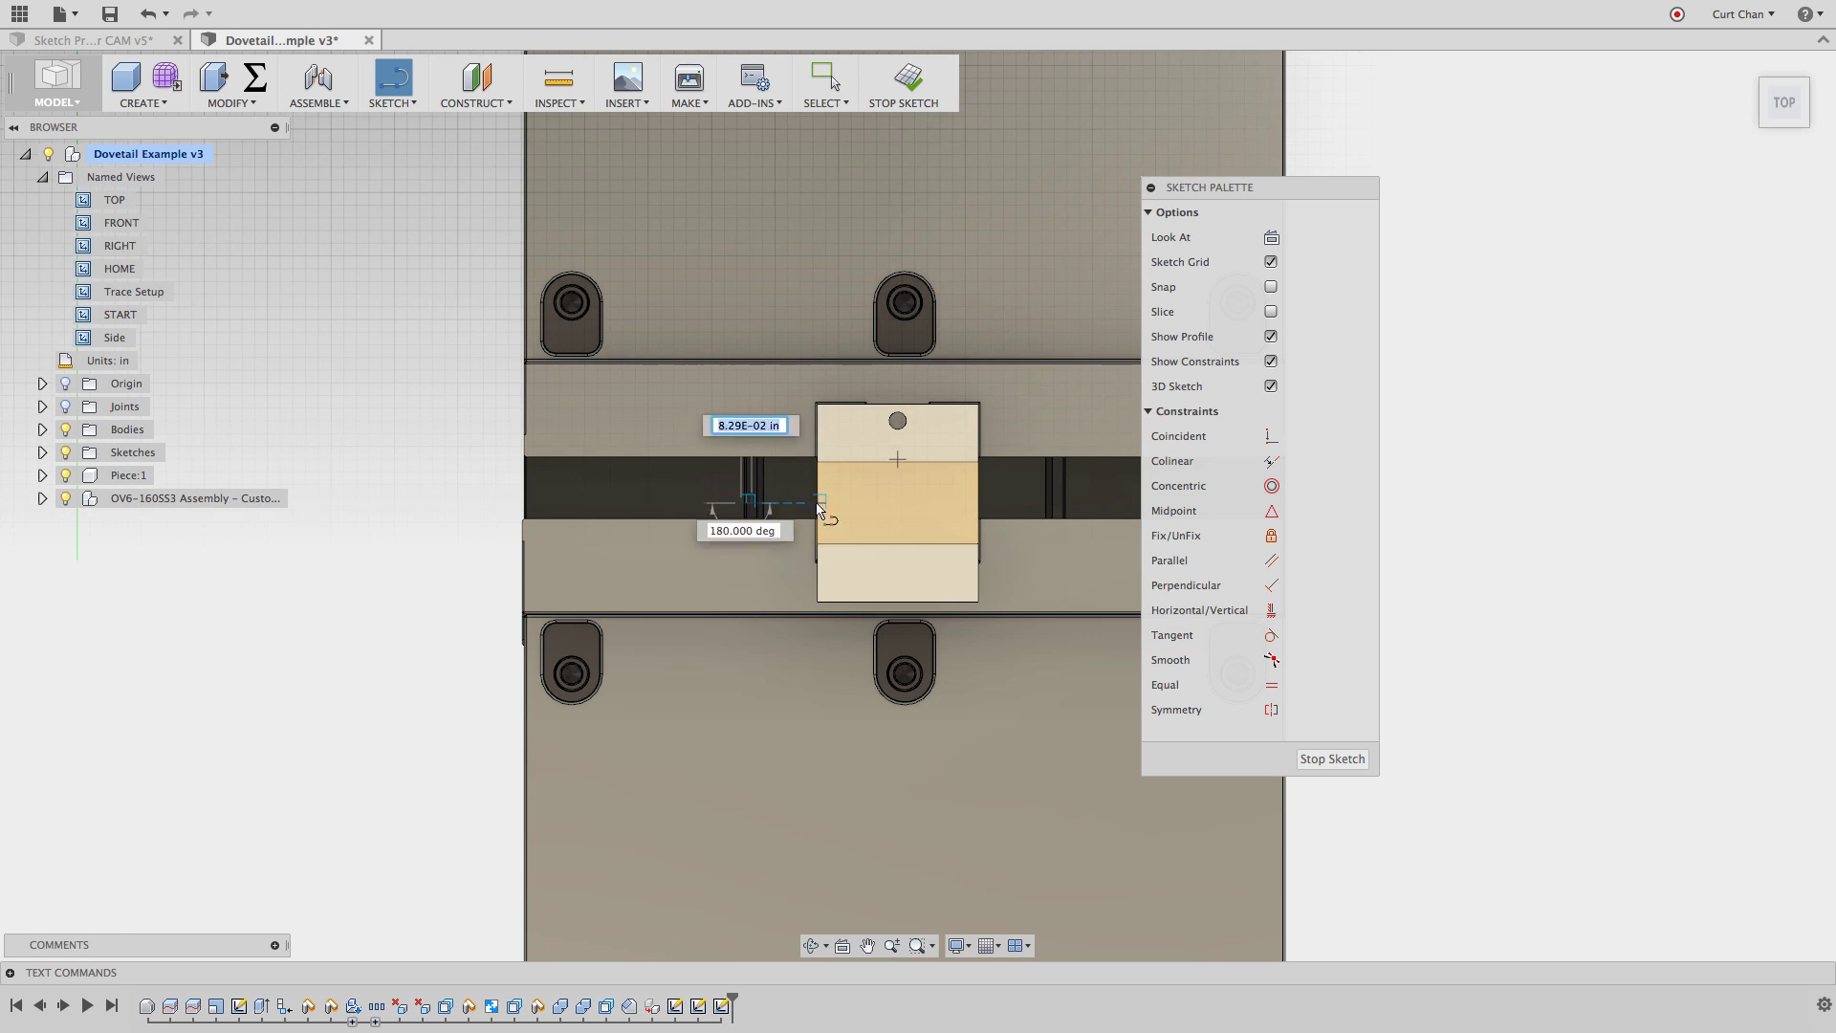
{"action": "left_click", "coordinate": [1061, 504]}
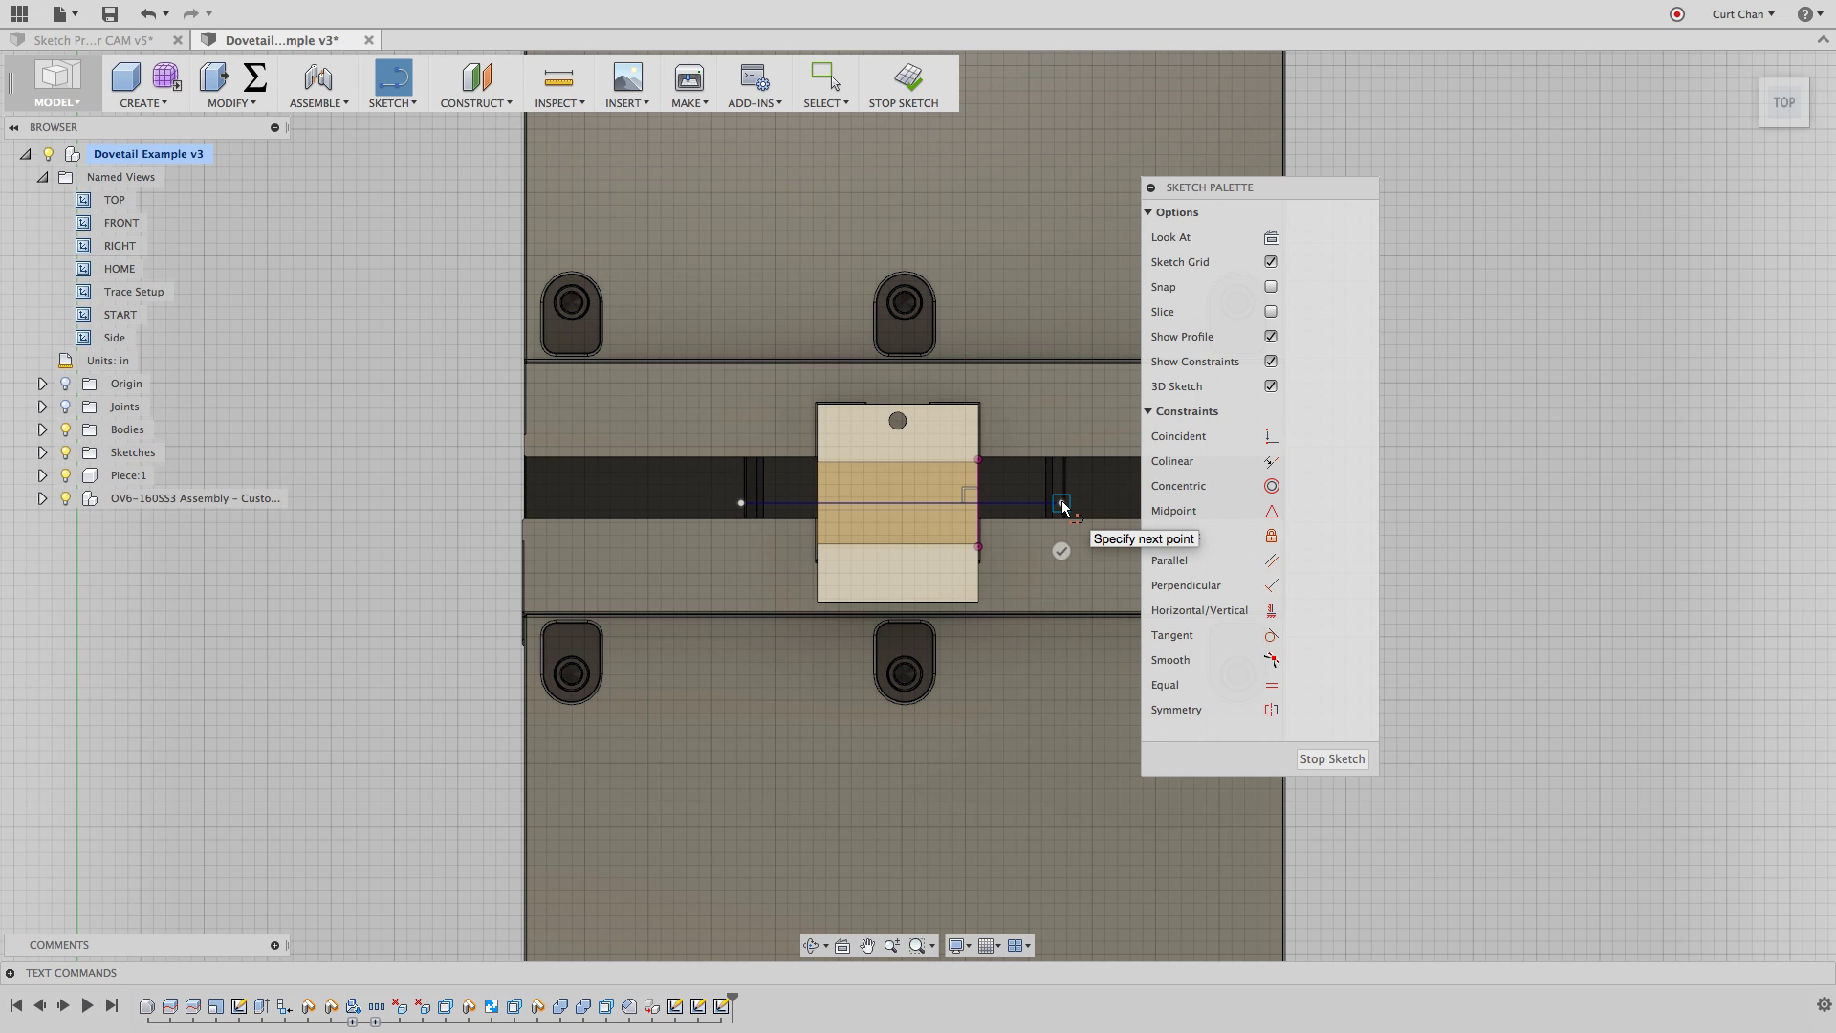
{"action": "left_click", "coordinate": [1061, 551]}
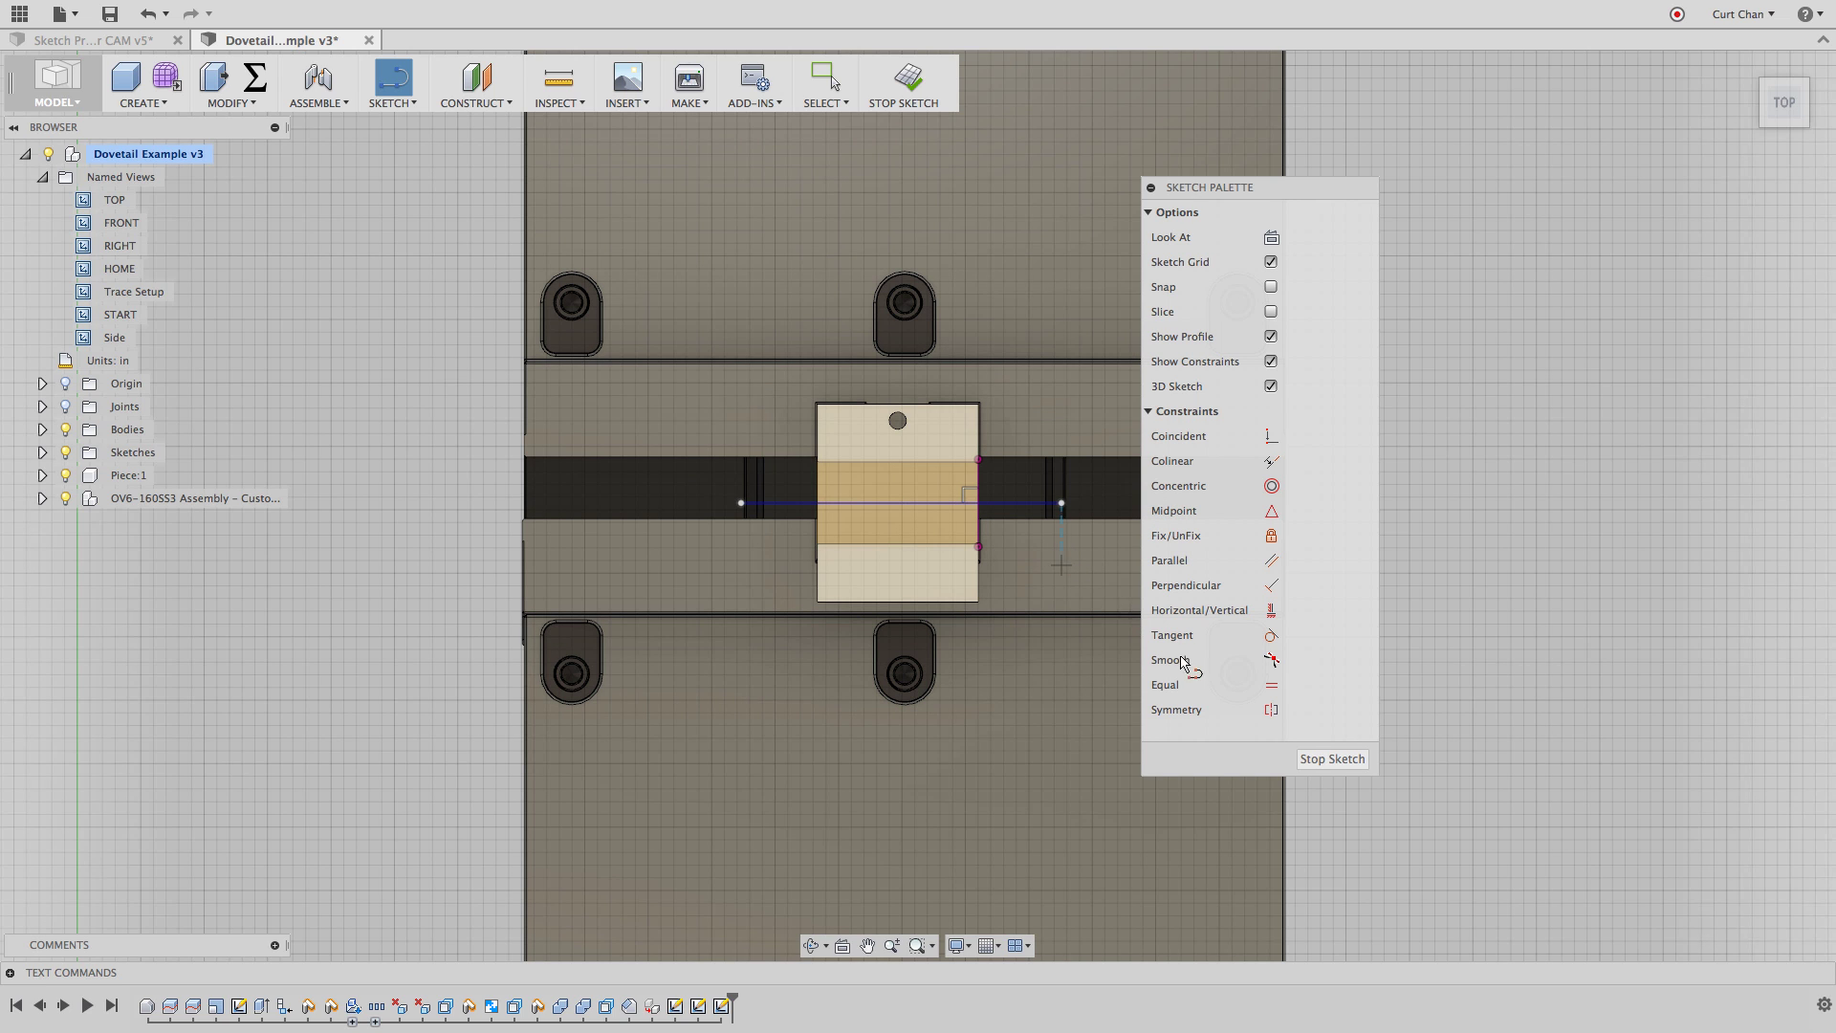
{"action": "left_click", "coordinate": [1303, 757]}
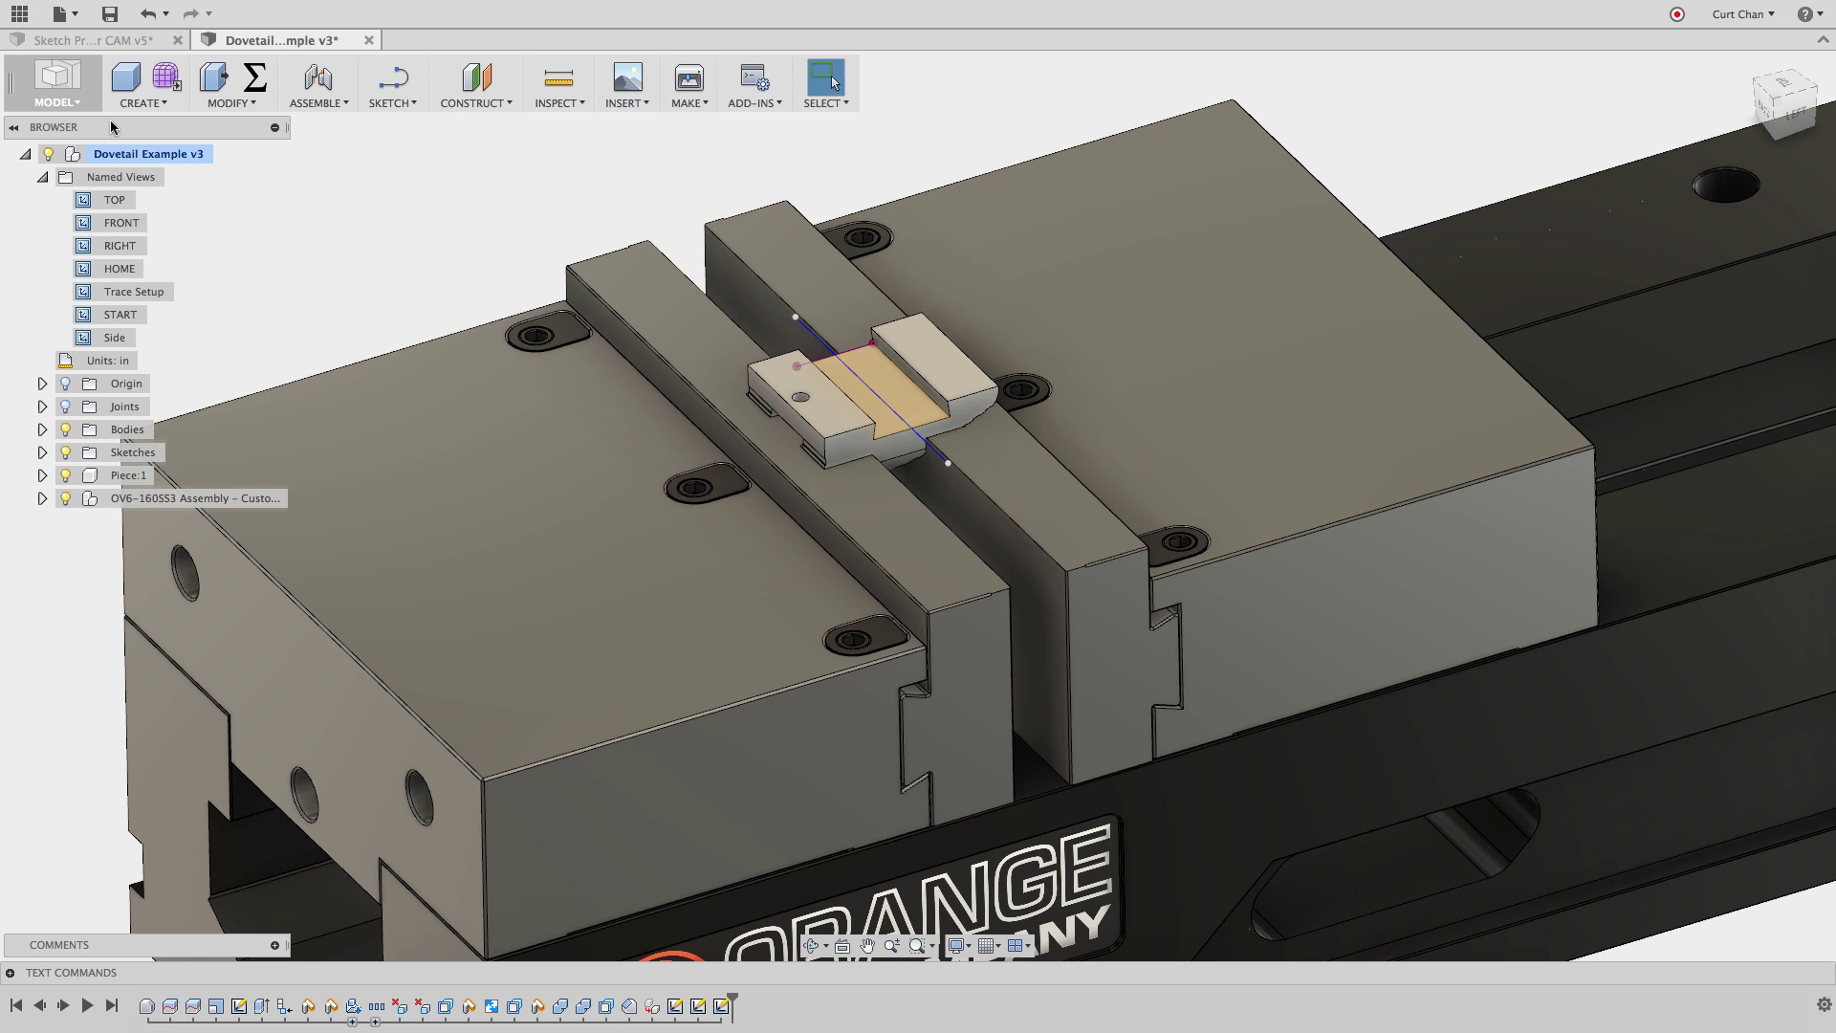
{"action": "left_click", "coordinate": [72, 91]}
In CAM, create a Trace toolpath following the sketched line.
{"action": "left_click", "coordinate": [107, 342]}
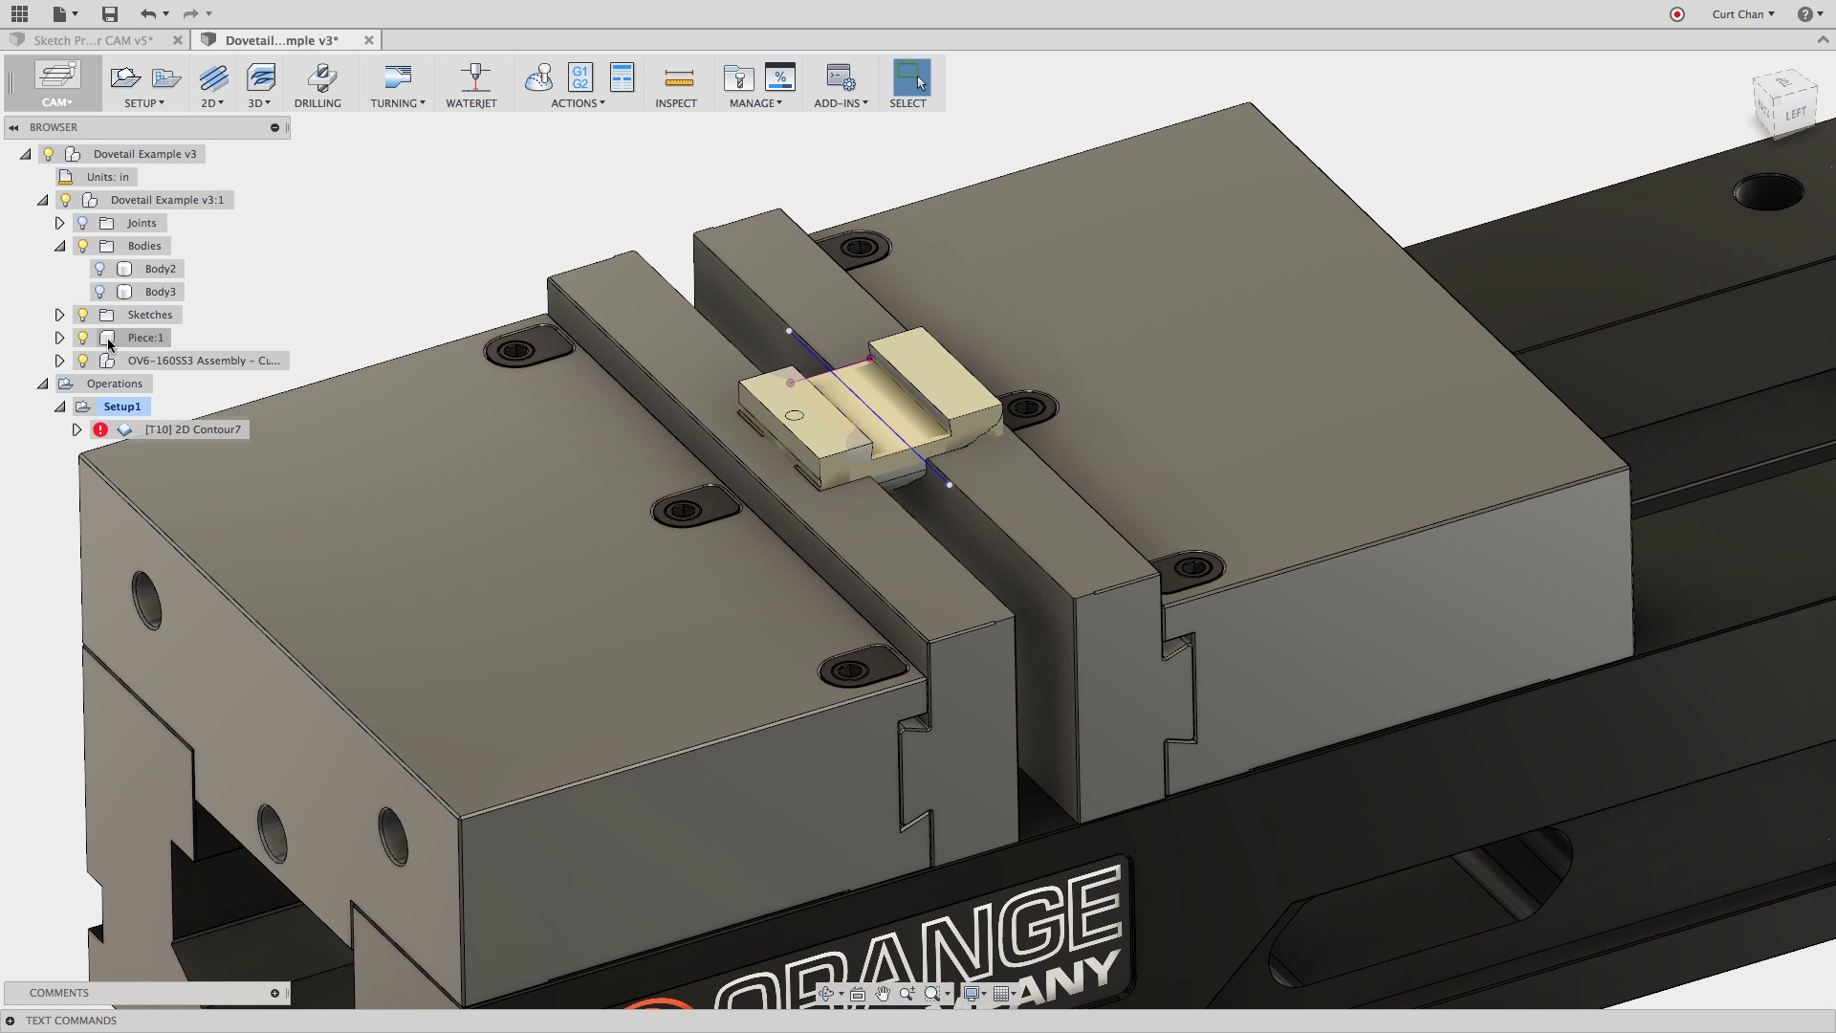
{"action": "left_click", "coordinate": [221, 107]}
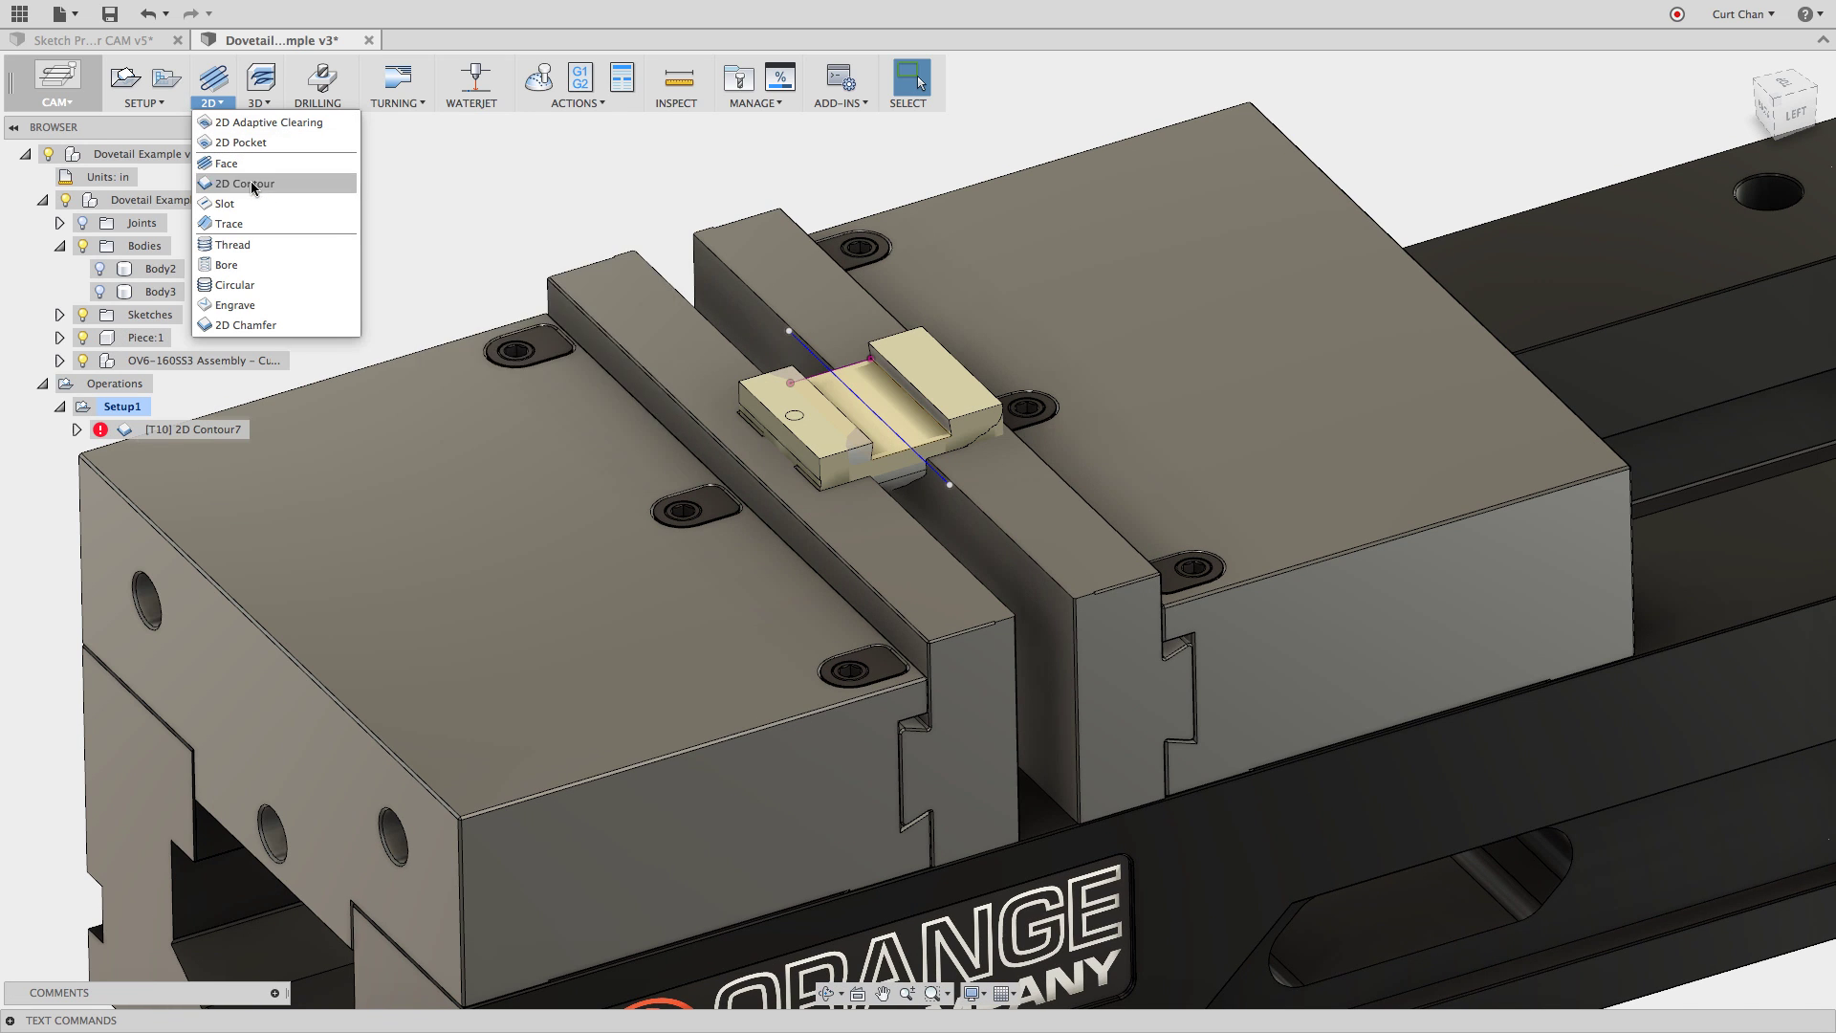
{"action": "left_click", "coordinate": [230, 224]}
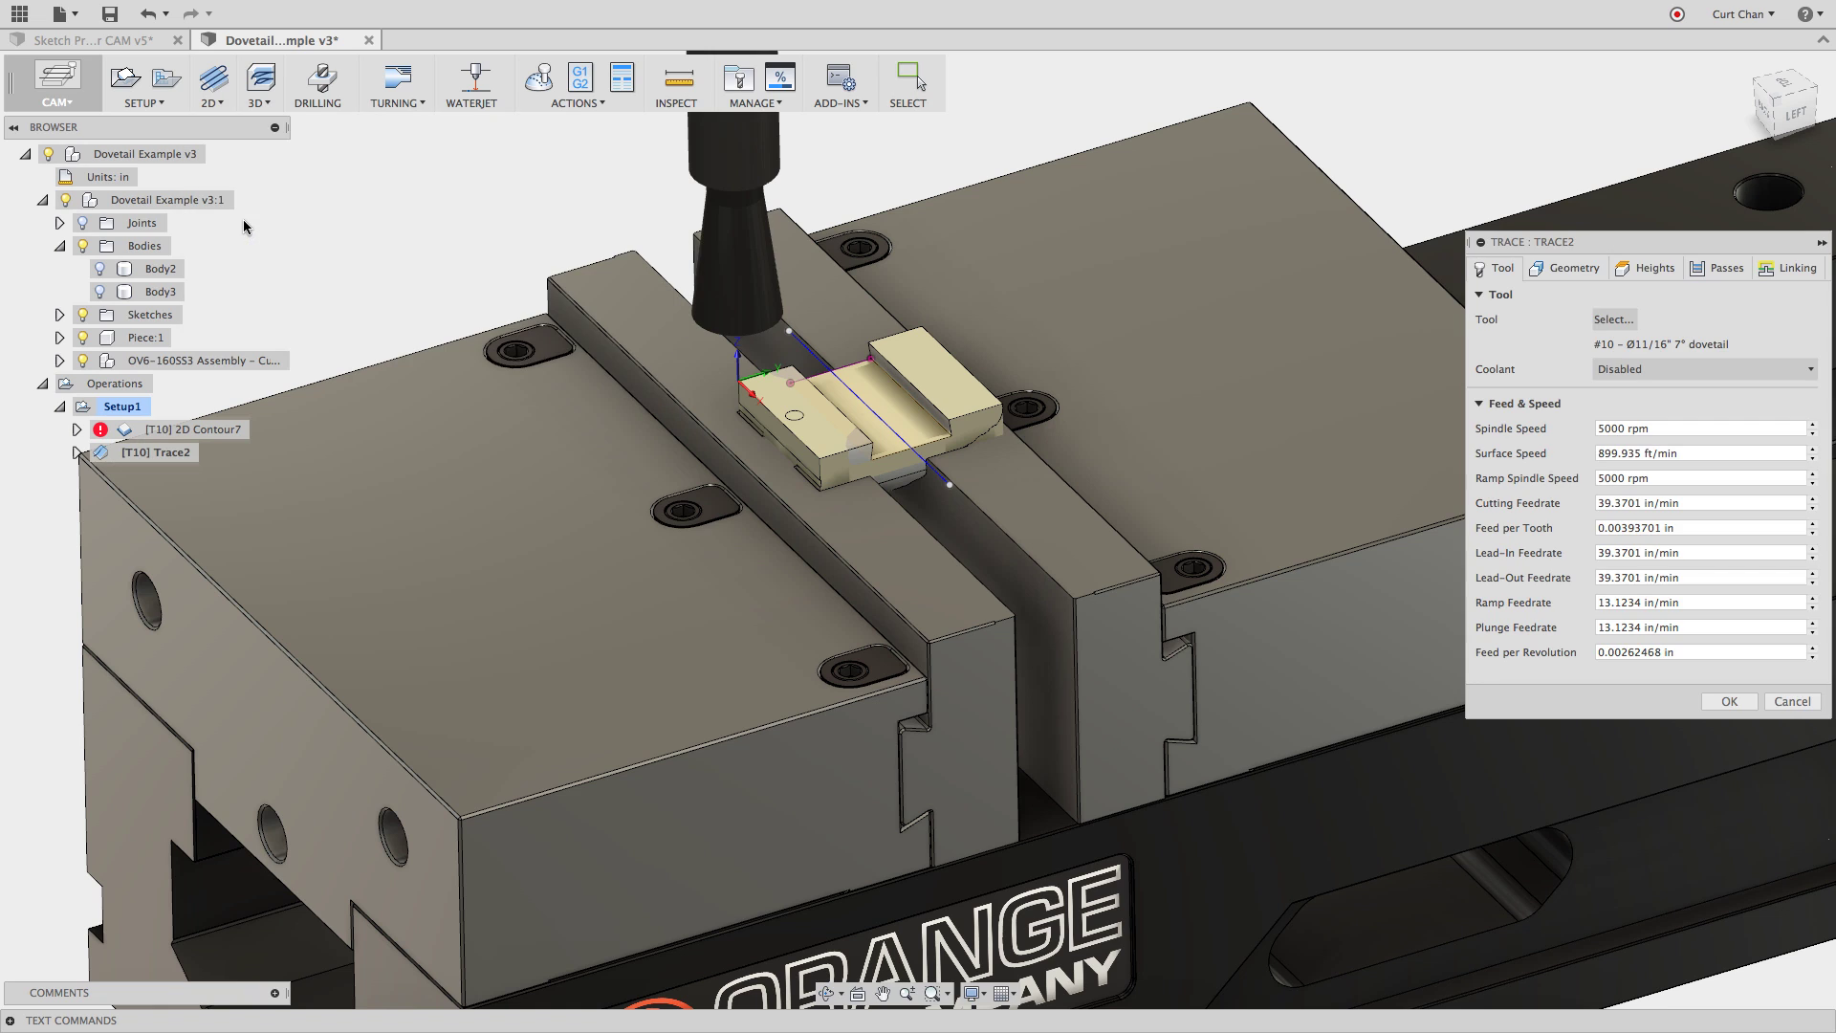
{"action": "left_click", "coordinate": [1575, 269]}
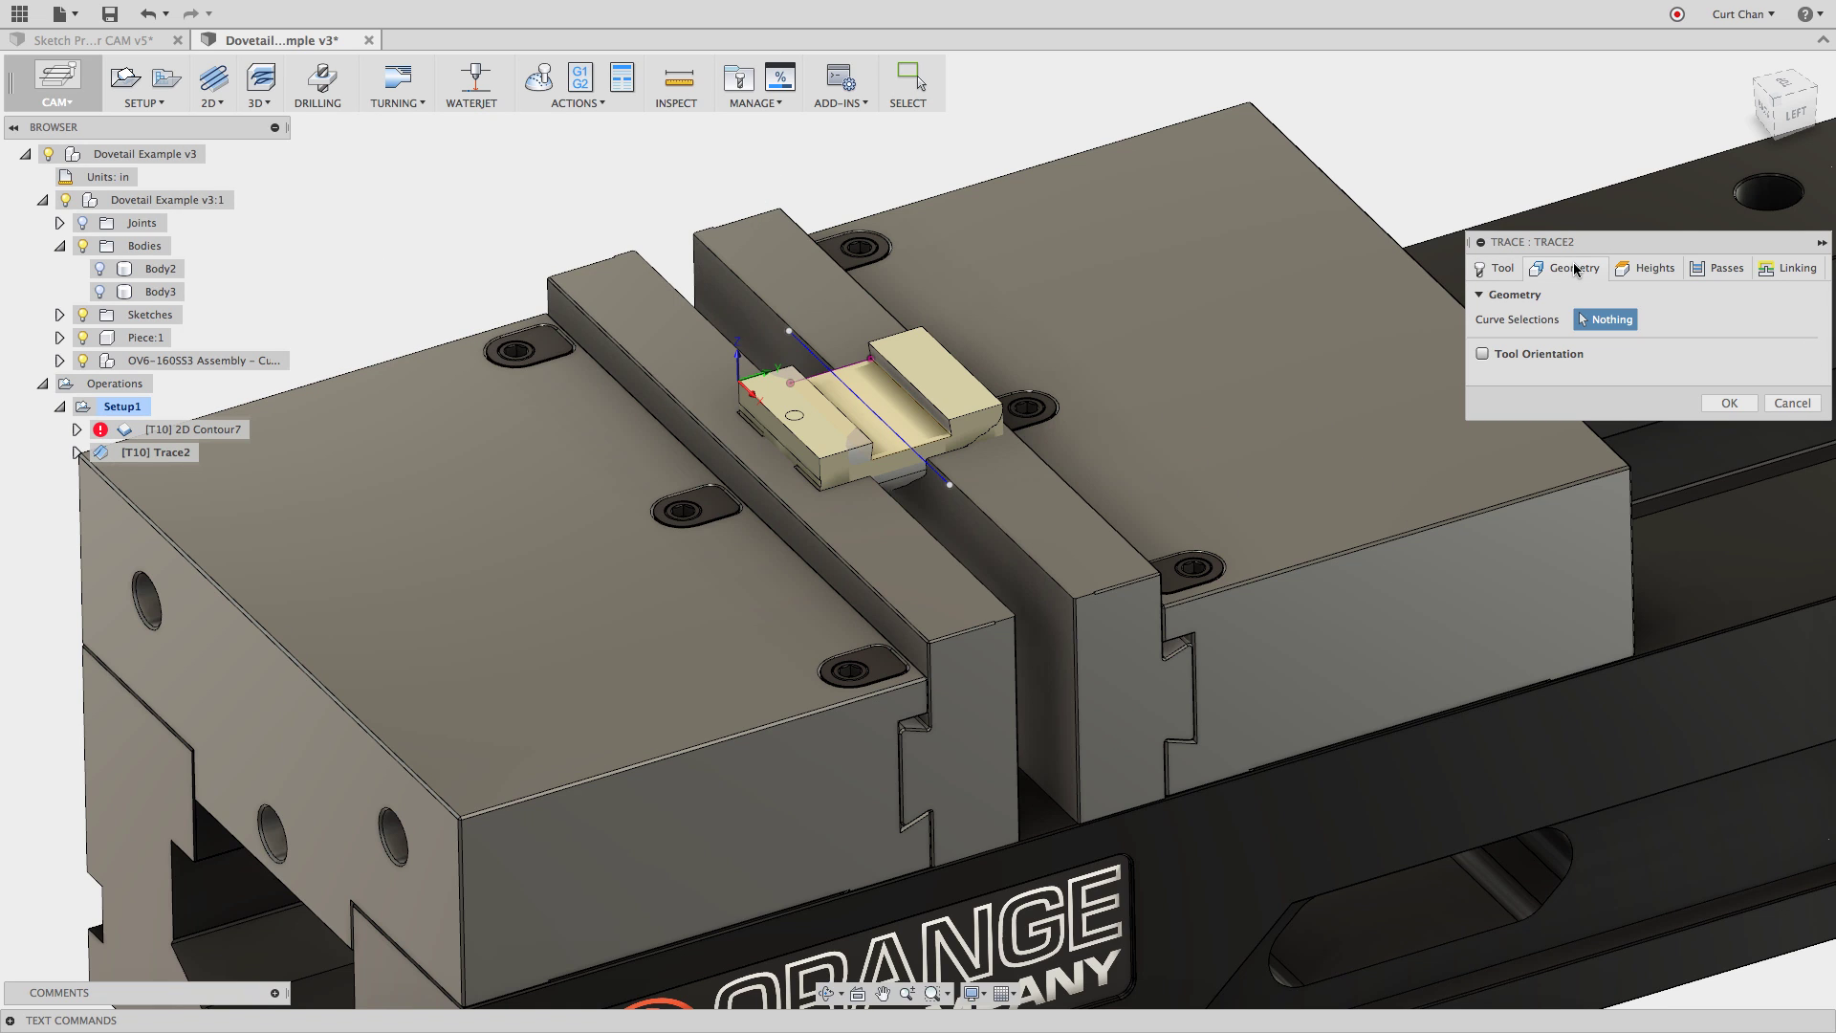
{"action": "left_click", "coordinate": [932, 473]}
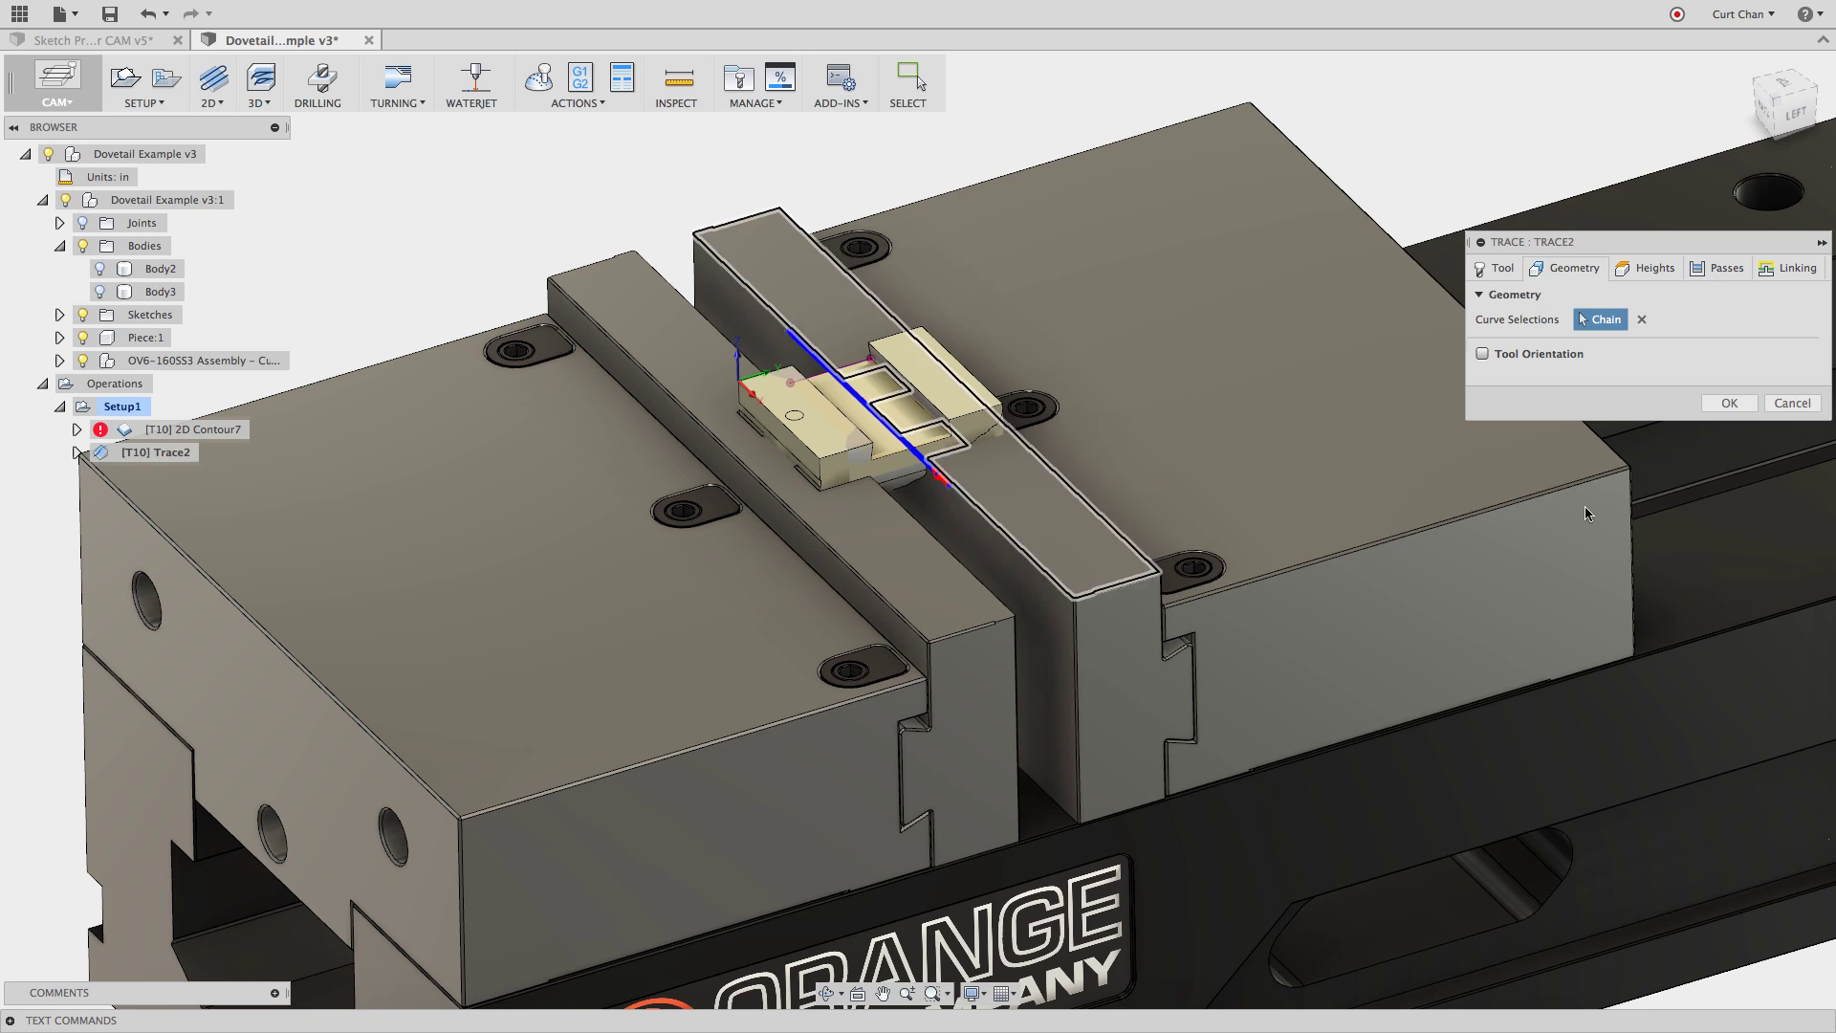
{"action": "left_click", "coordinate": [1728, 404]}
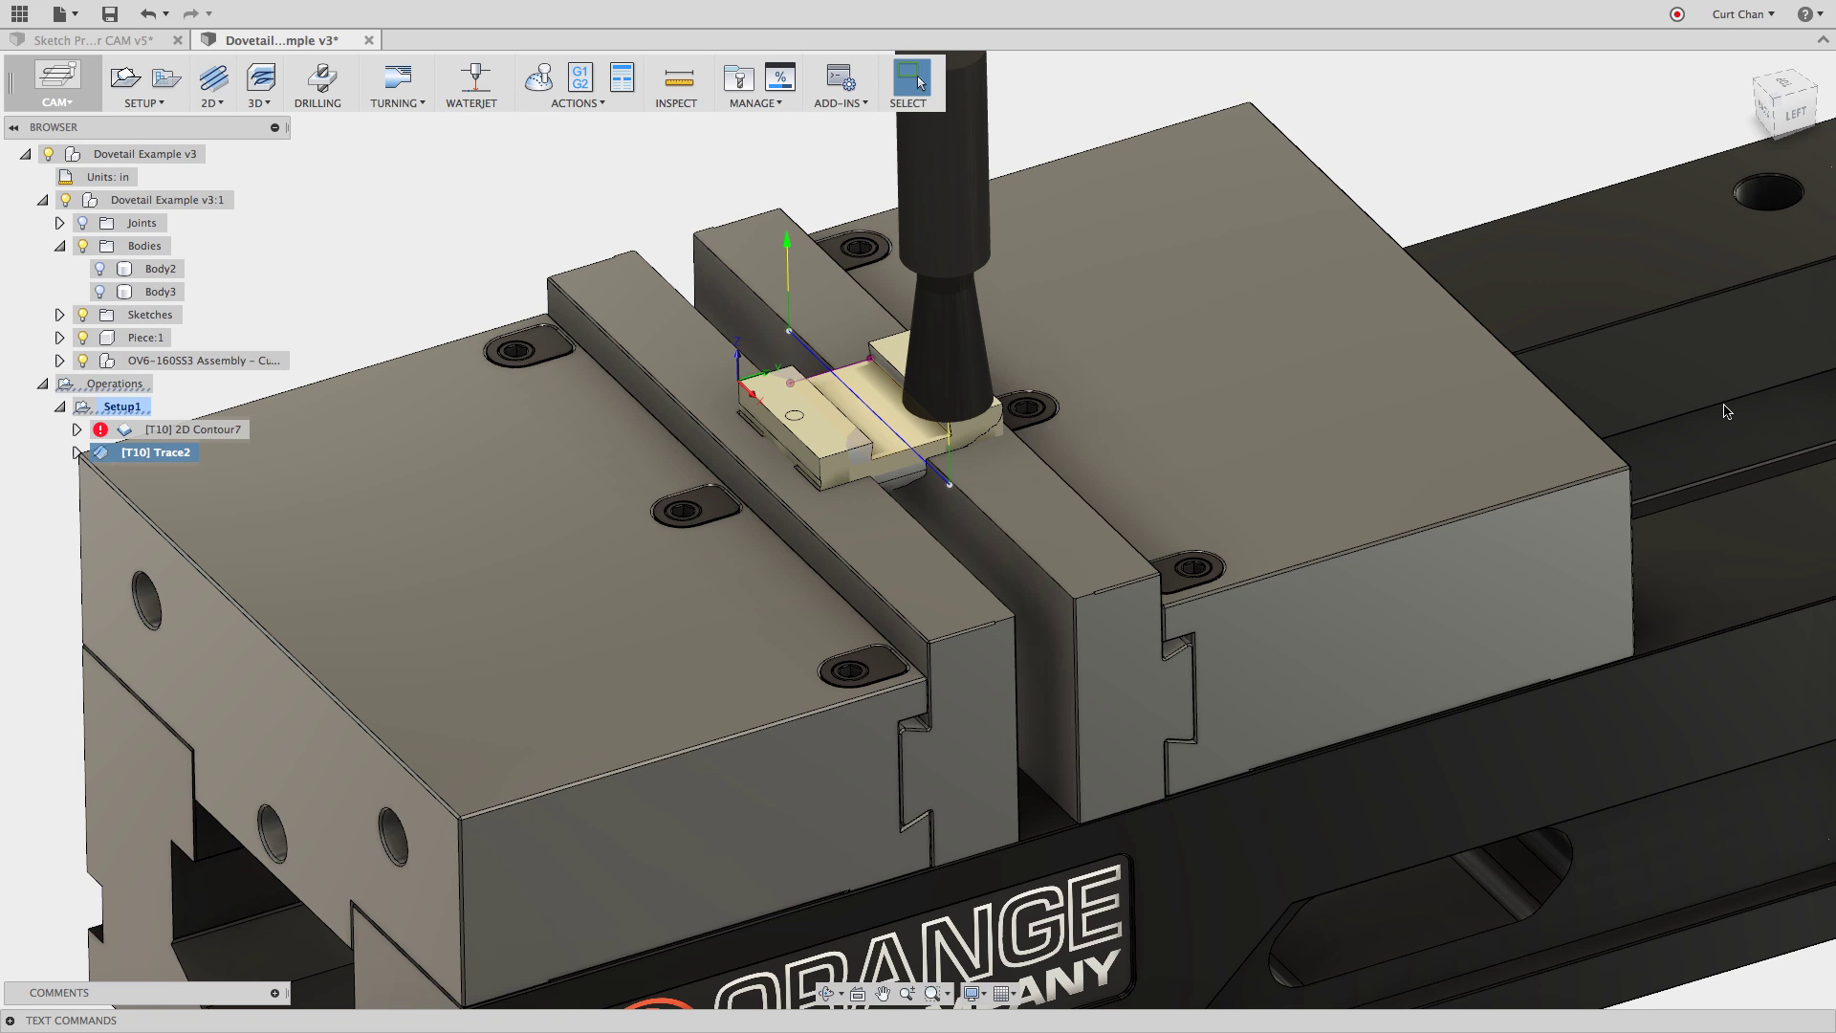
Edit Trace2 to enable lead-in and lead-out in its linking settings.
{"action": "right_click", "coordinate": [160, 466]}
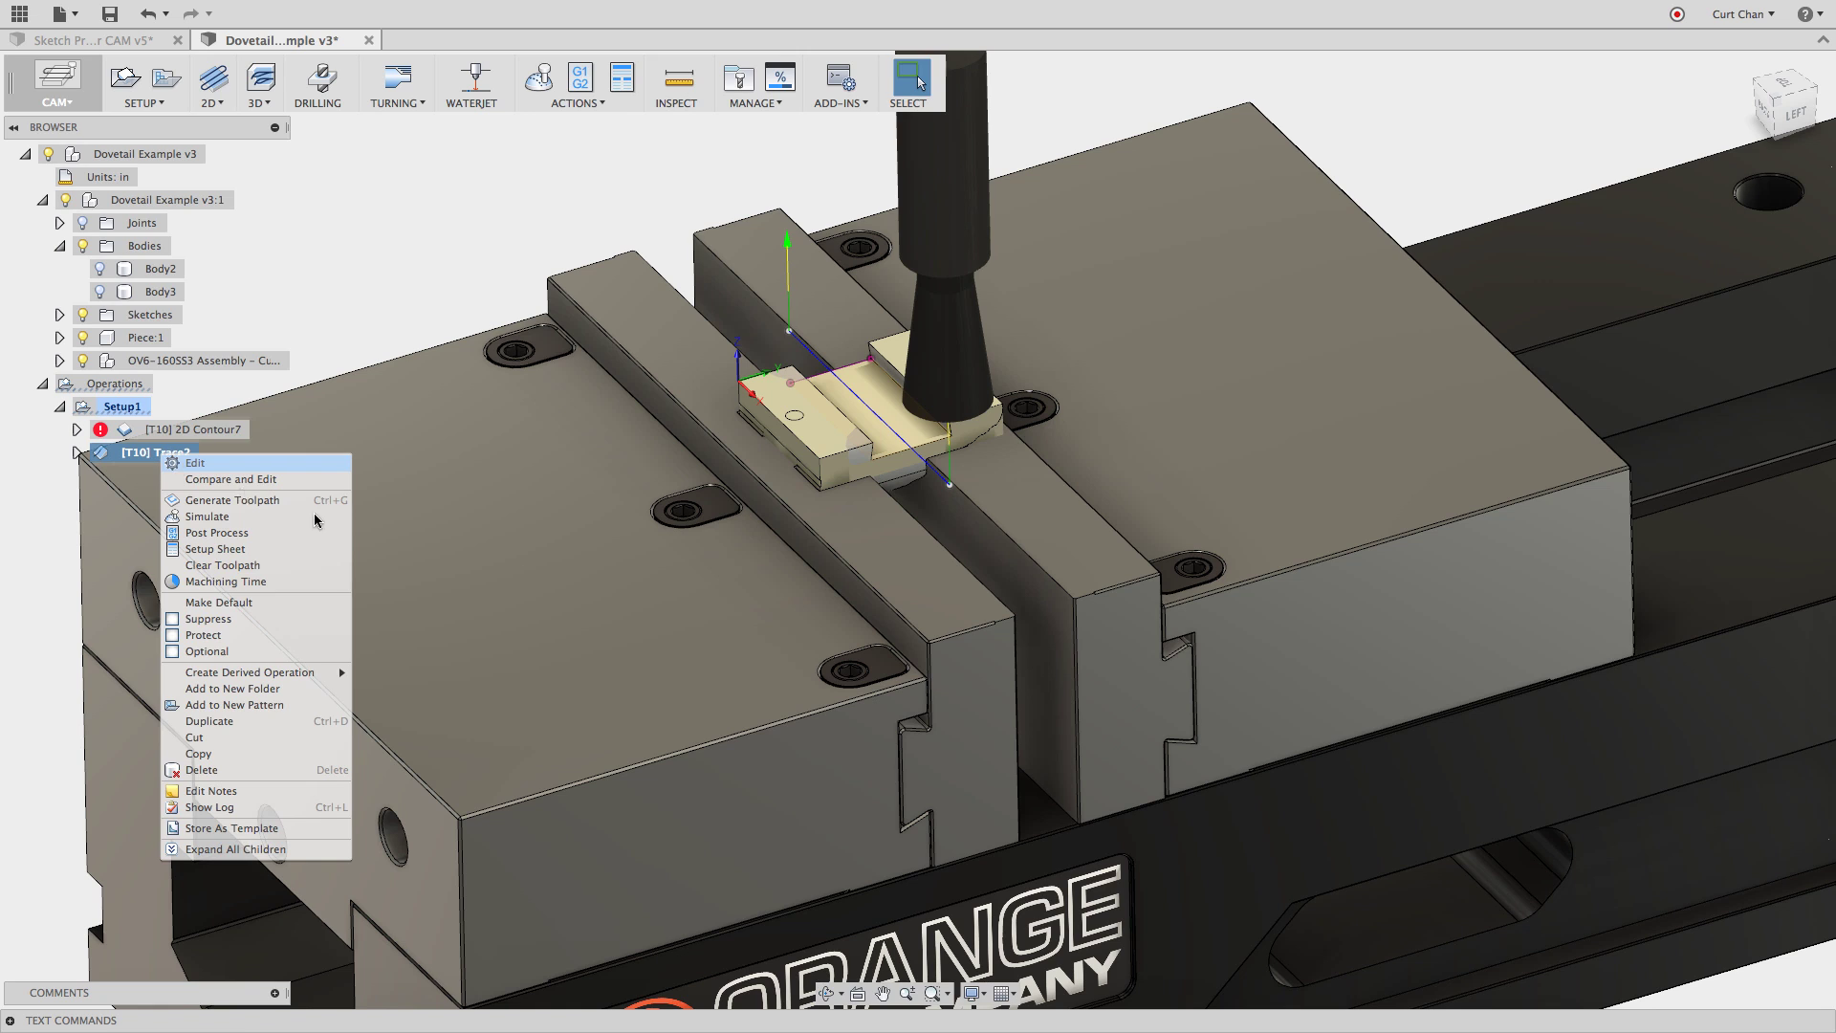
{"action": "left_click", "coordinate": [178, 463]}
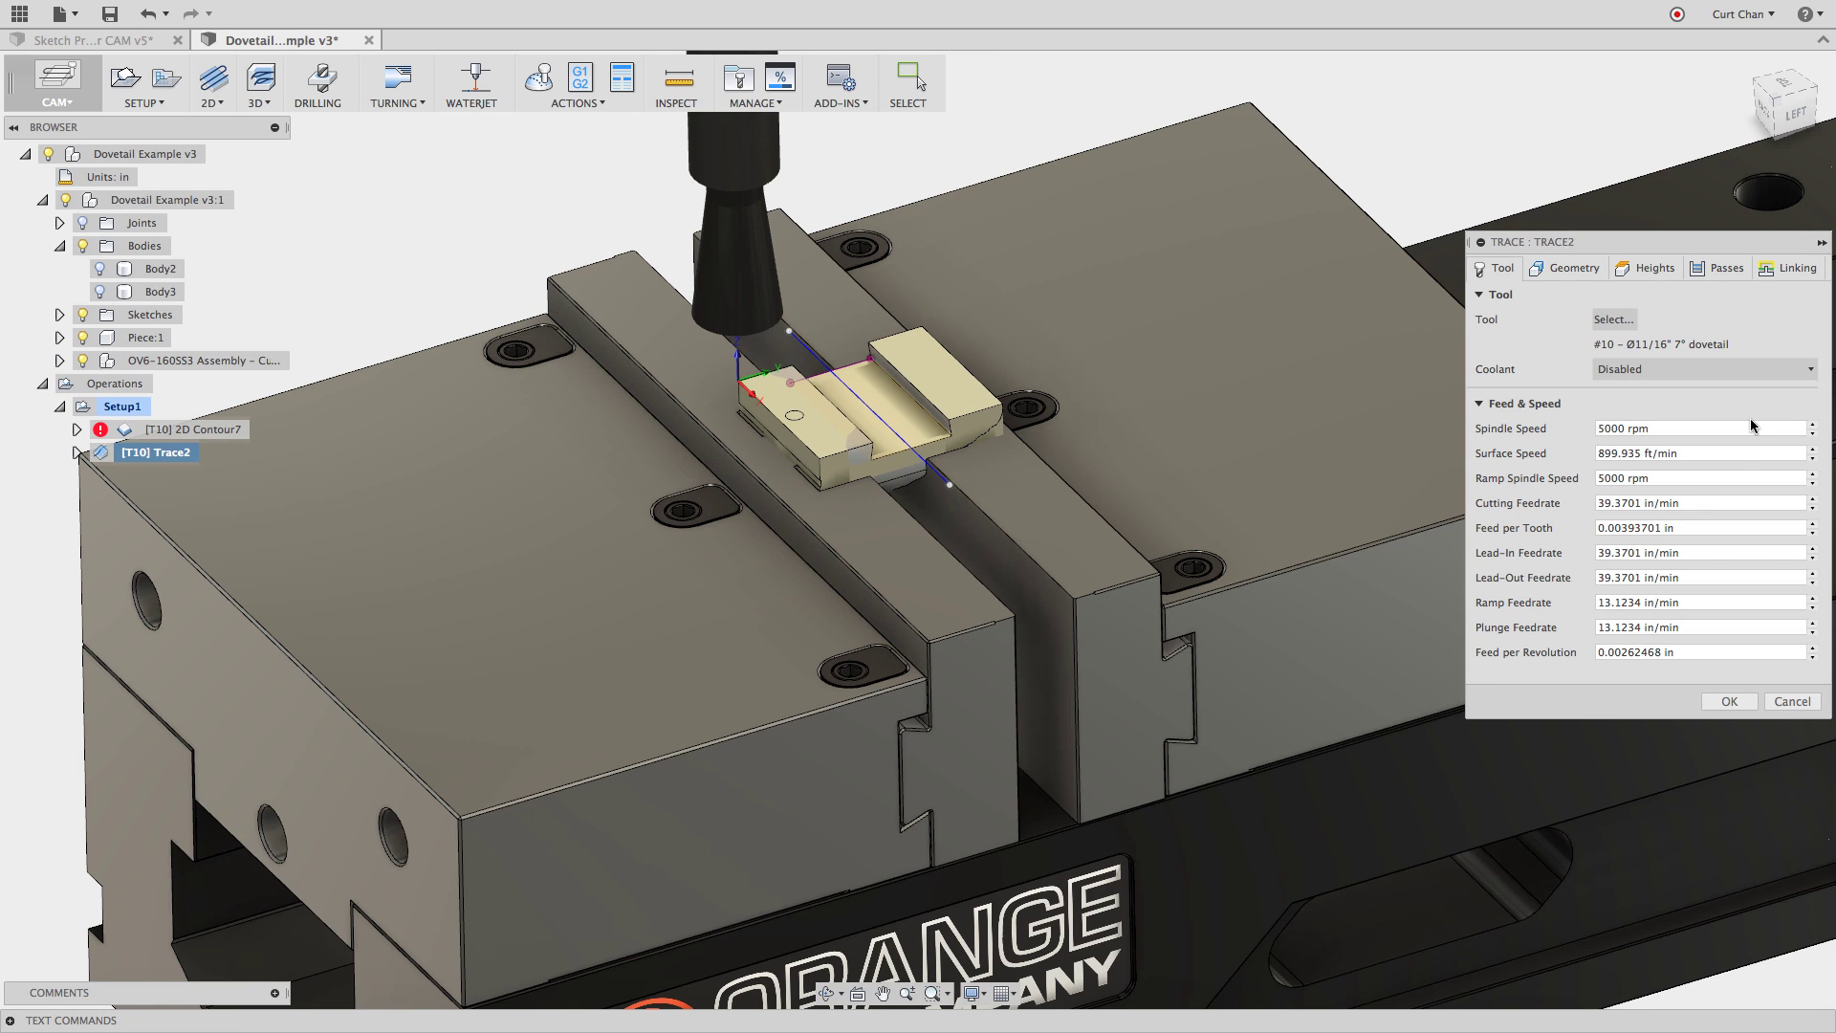
{"action": "left_click", "coordinate": [1727, 271]}
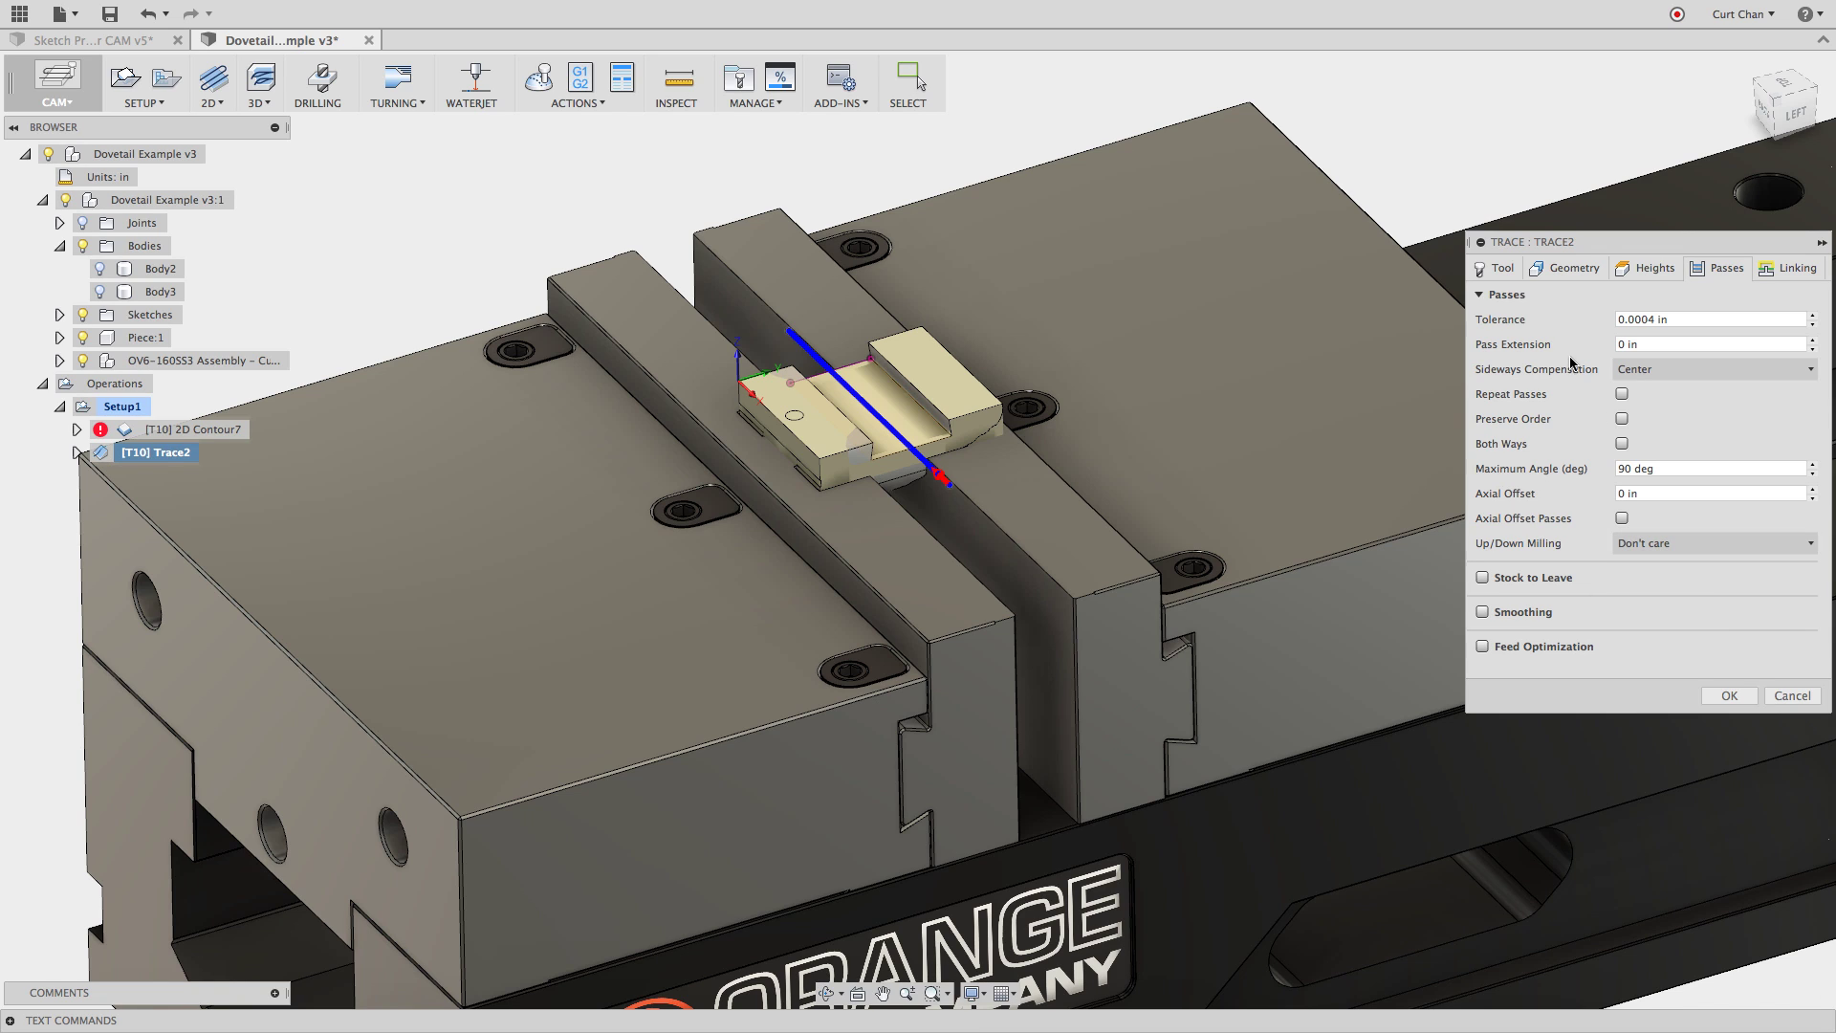
{"action": "left_click", "coordinate": [1766, 270]}
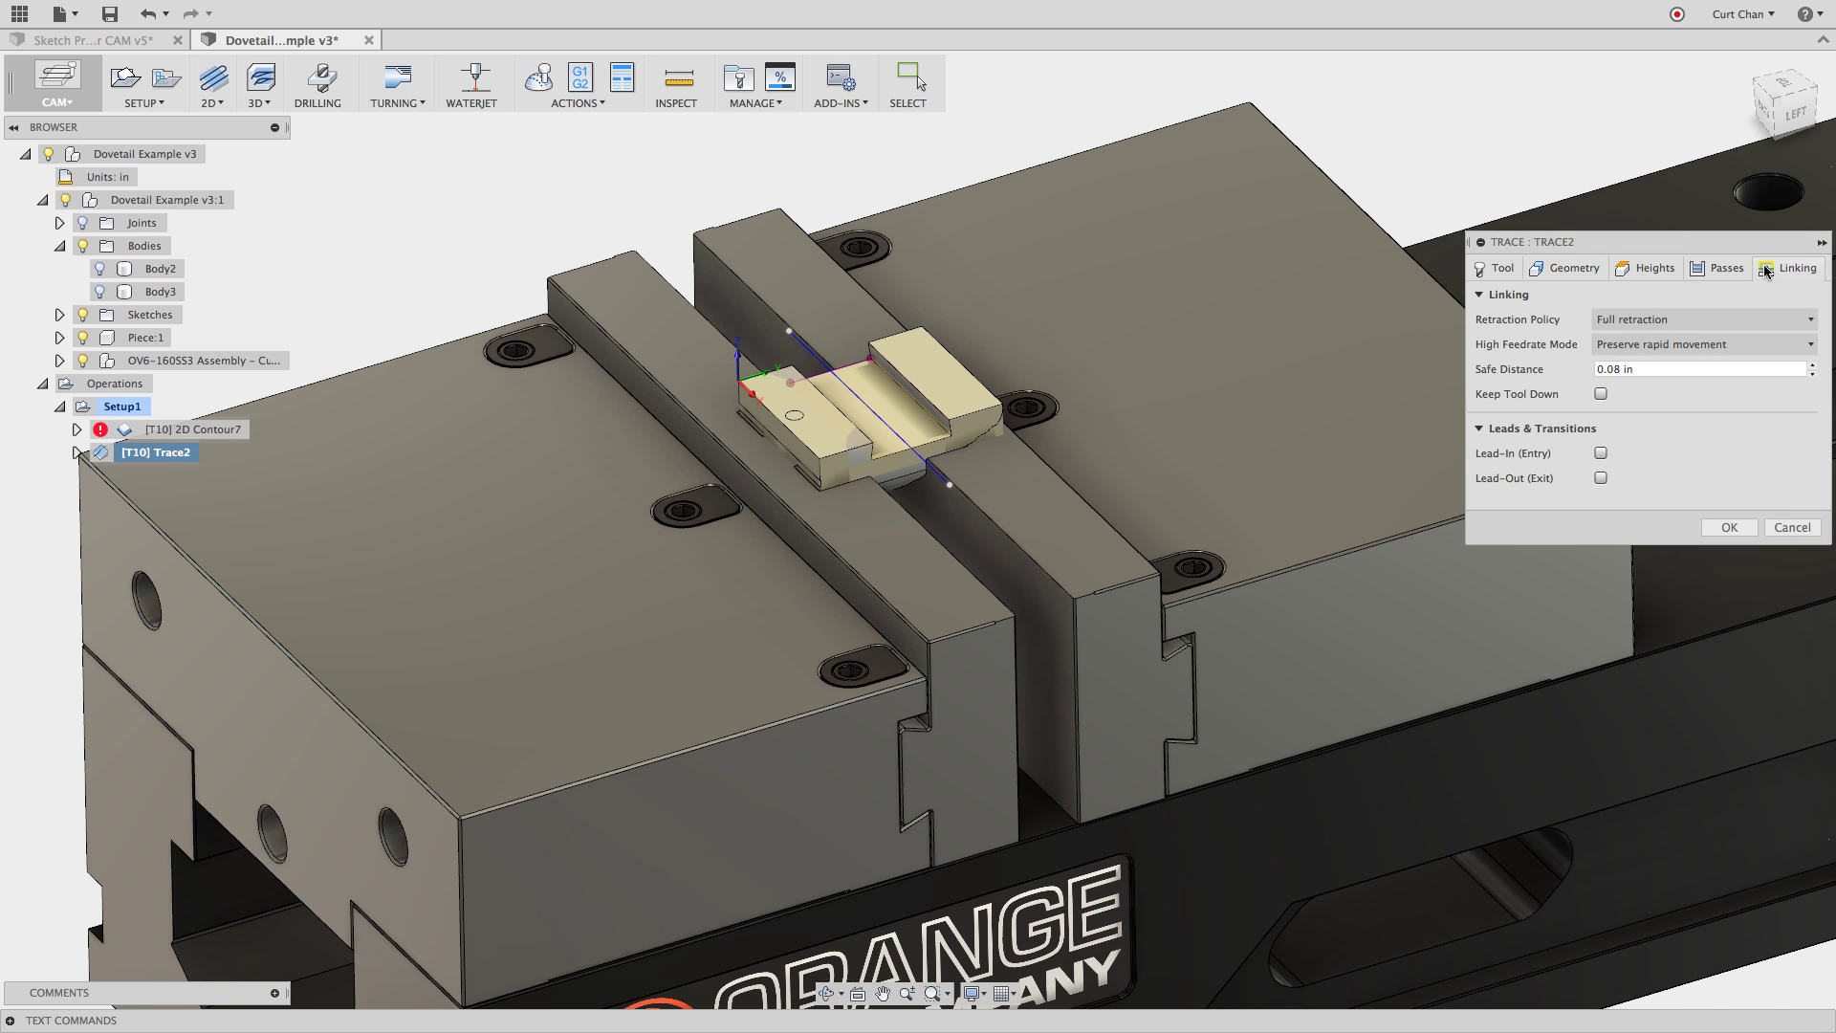
{"action": "left_click", "coordinate": [1601, 453]}
{"action": "left_click", "coordinate": [1618, 504]}
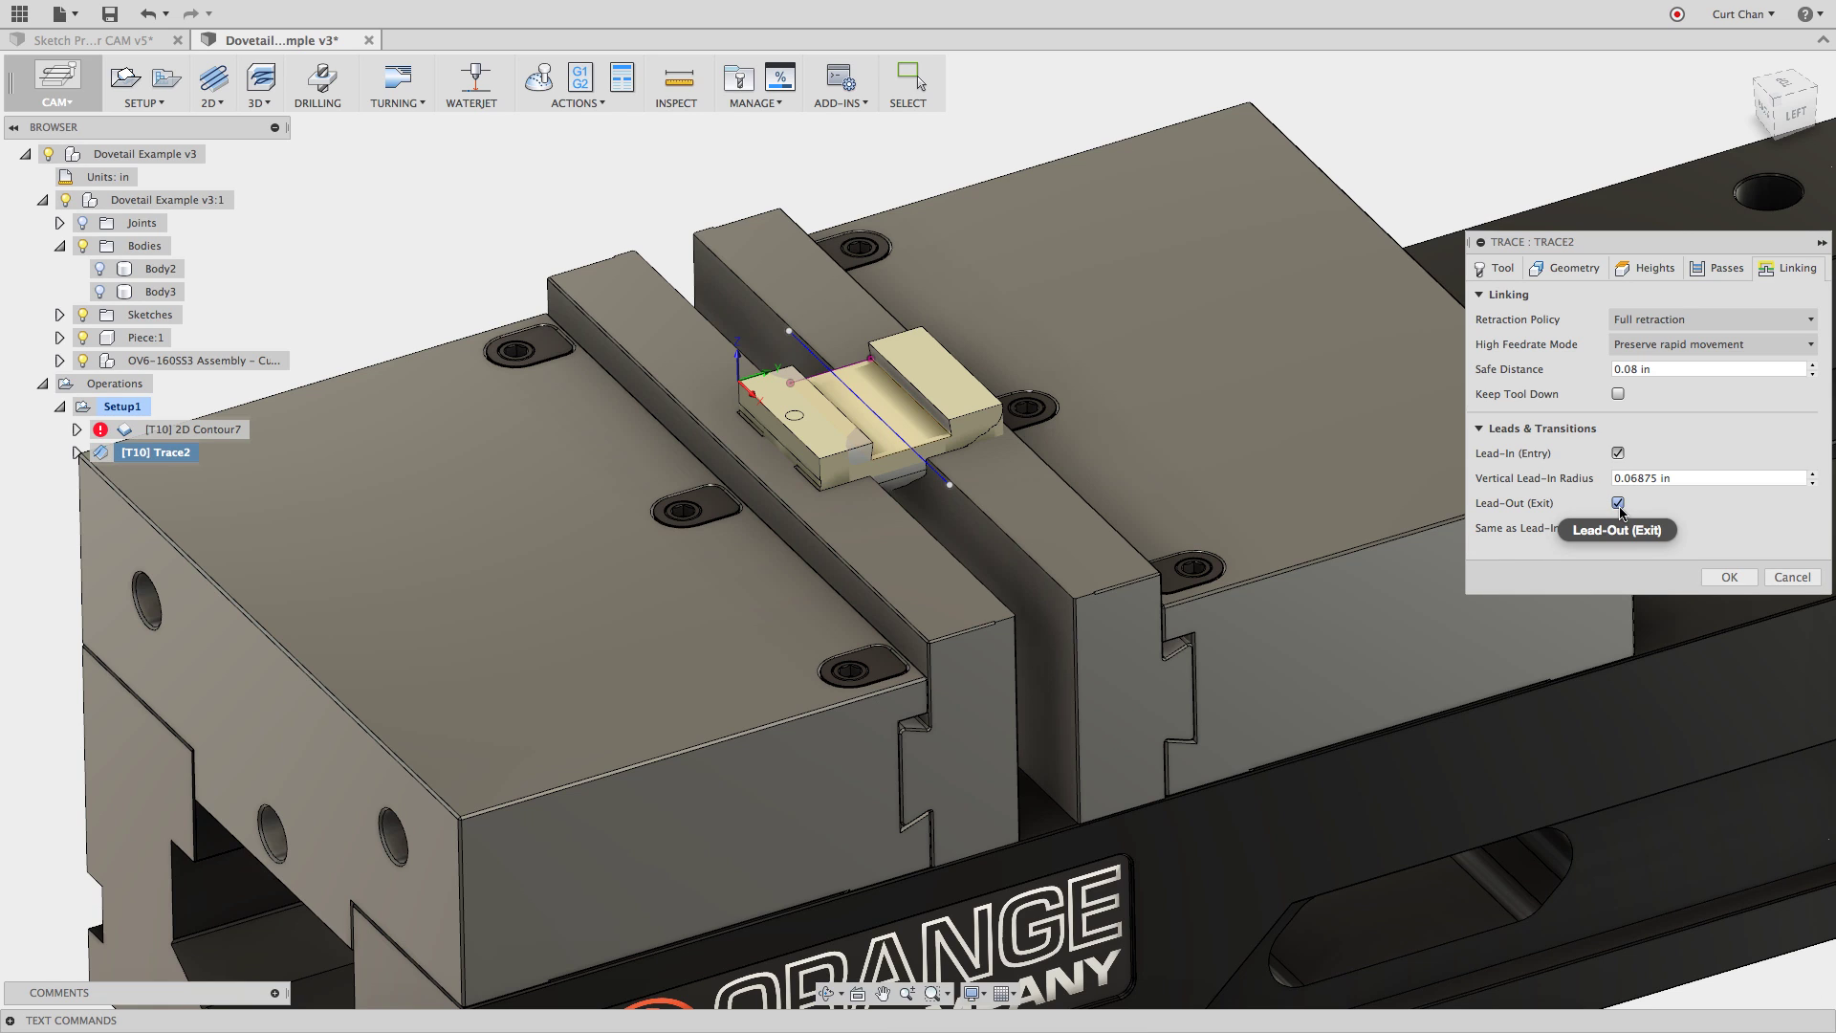
{"action": "left_click", "coordinate": [1722, 580]}
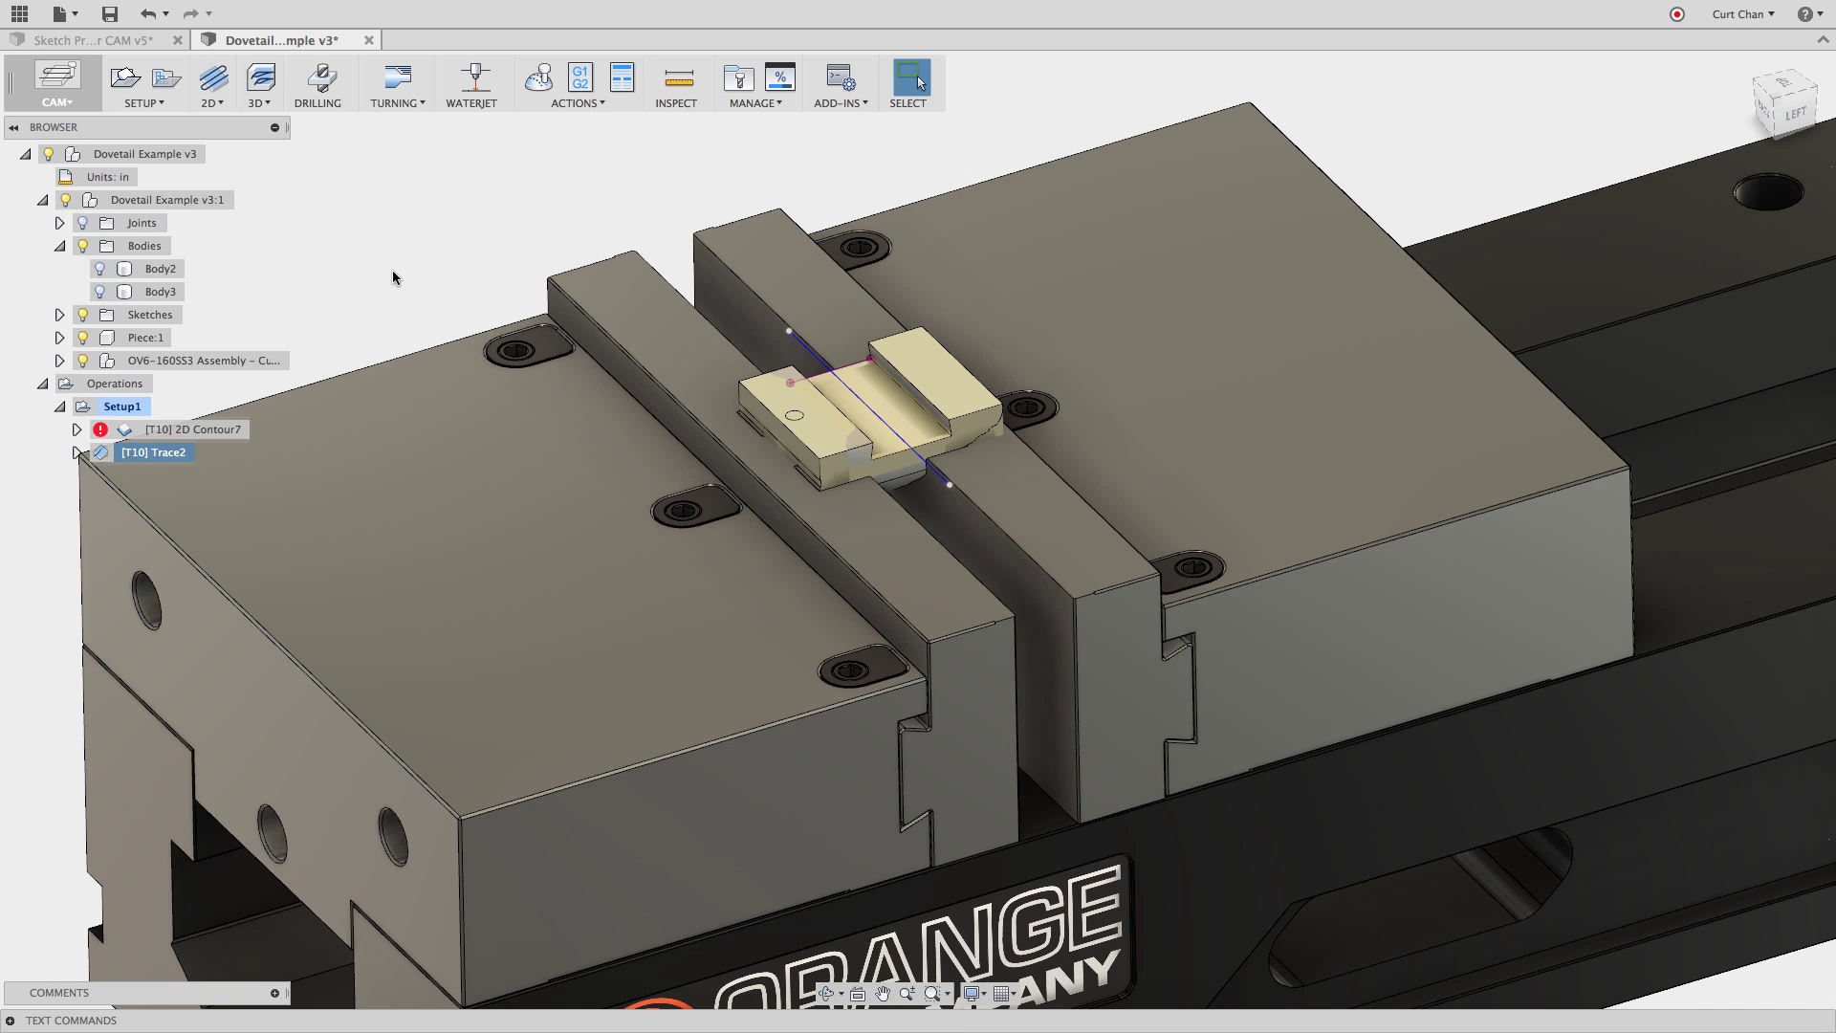
Regenerate all toolpaths, confirming Yes, and preview the repaired 2D Contour7.
{"action": "key", "text": "super+g"}
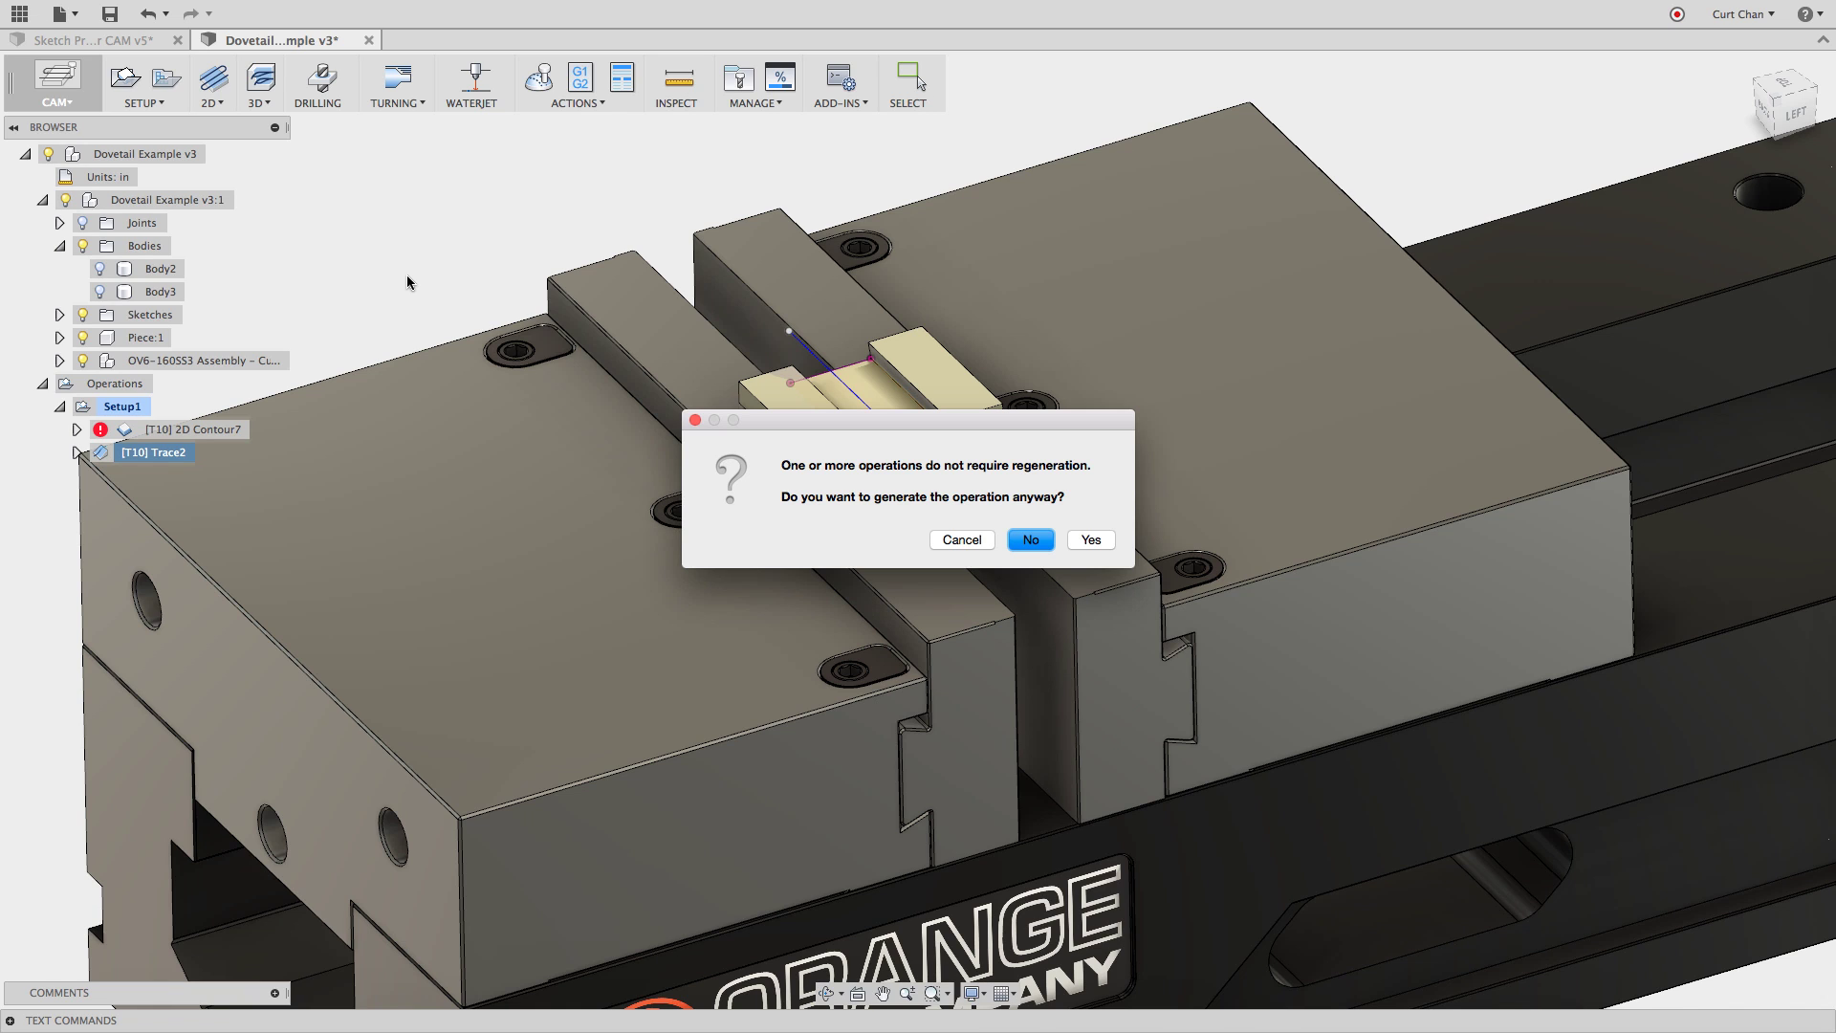
{"action": "left_click", "coordinate": [1091, 540]}
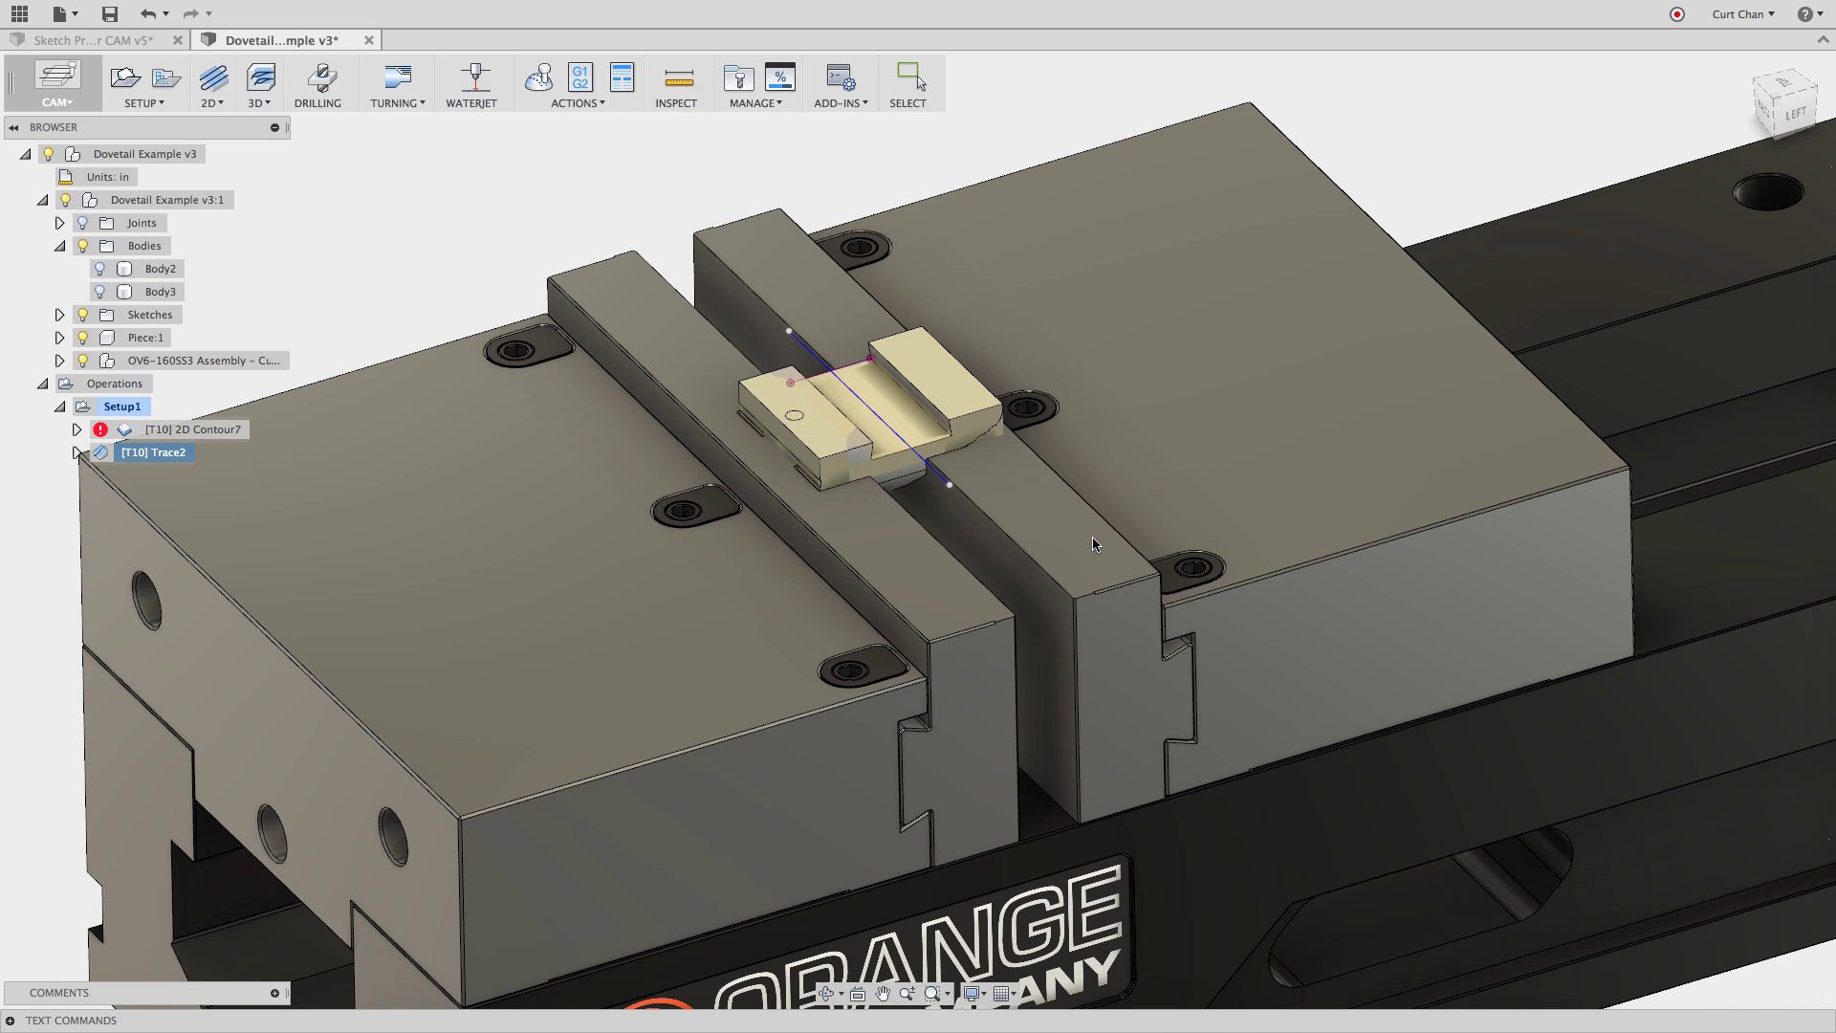
{"action": "left_click", "coordinate": [185, 431]}
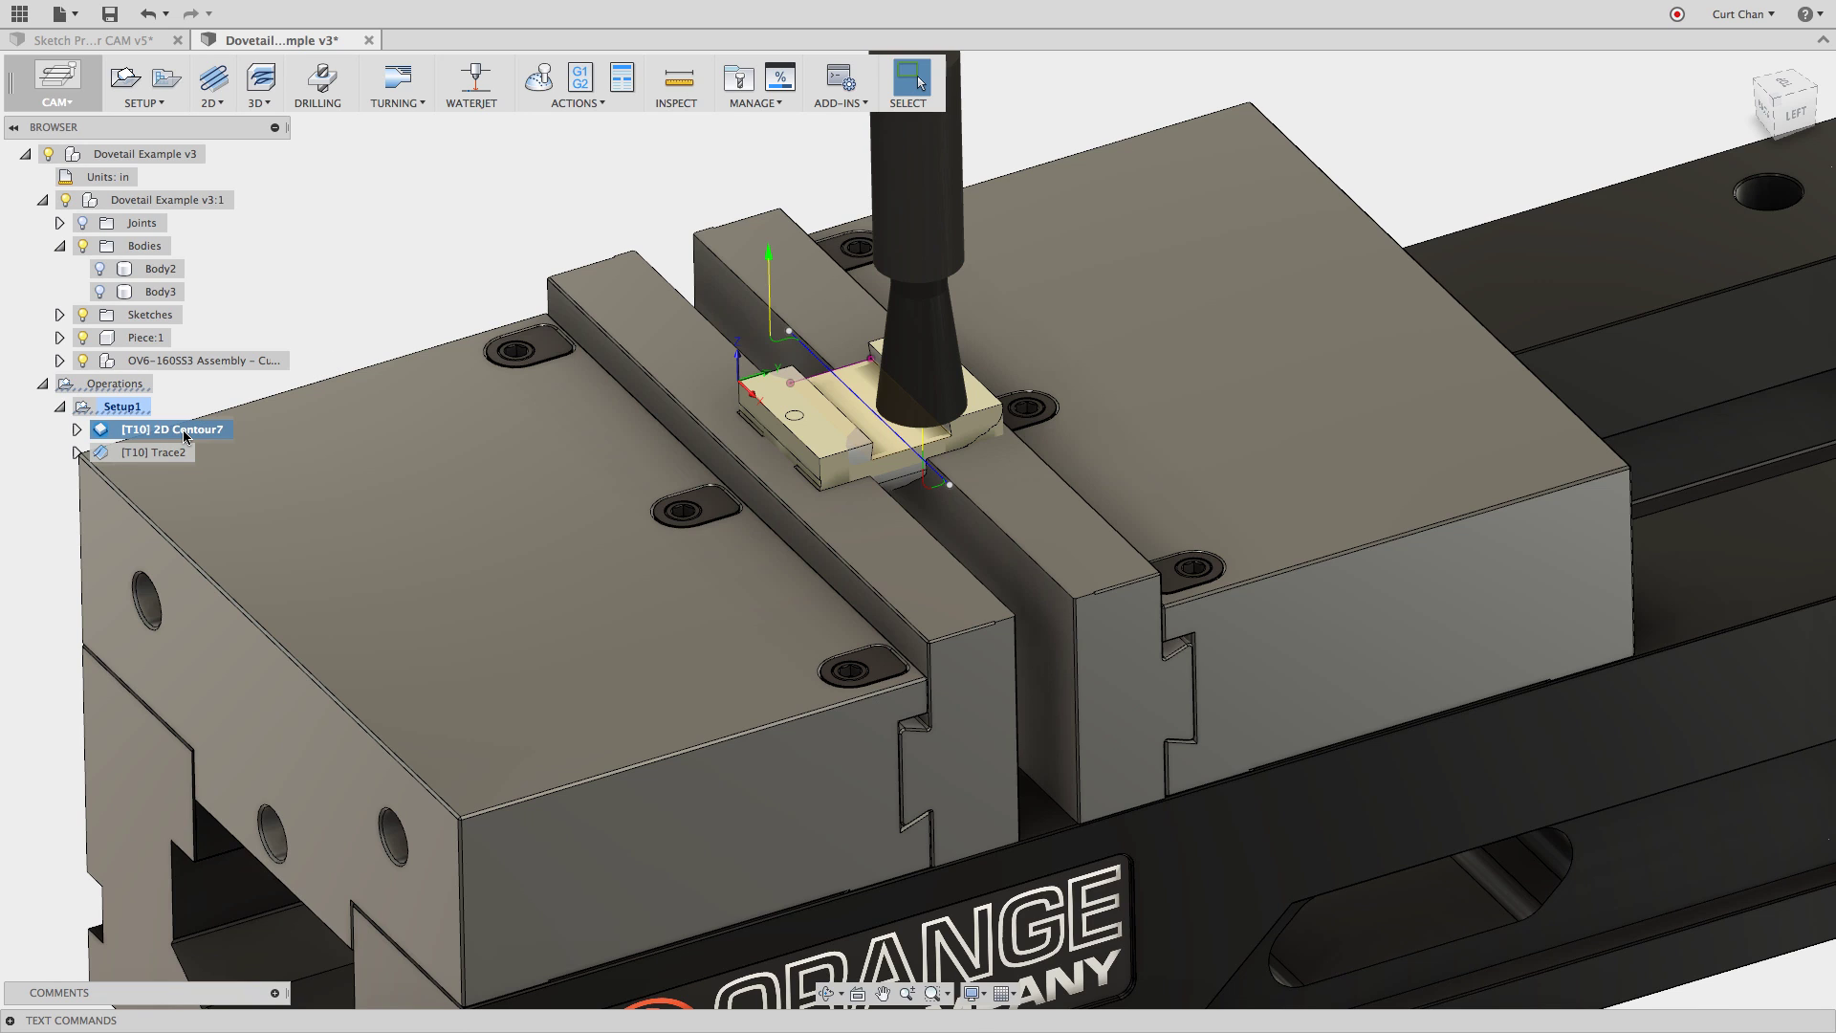
Select Trace2 in the browser to preview its toolpath.
{"action": "left_click", "coordinate": [181, 453]}
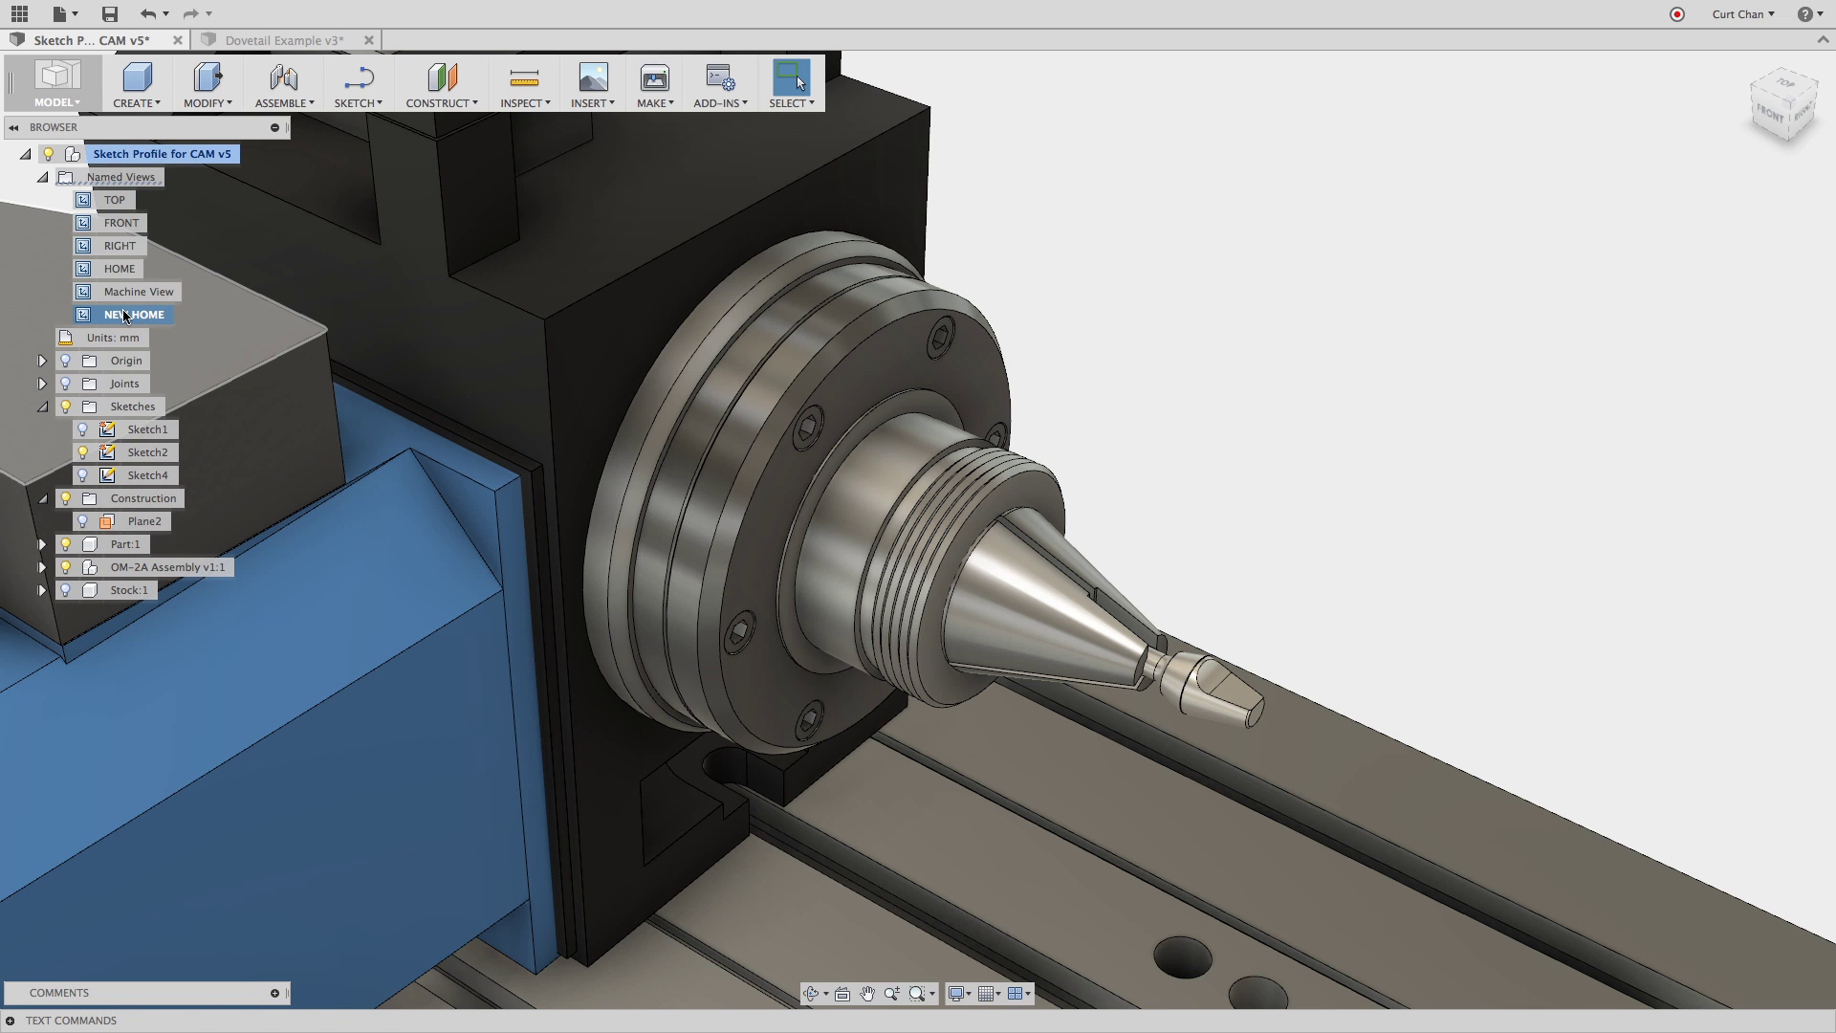
Restore the Machine View, switch to CAM, select Setup1 and bring up the 3D strategies.
{"action": "double_click", "coordinate": [125, 293]}
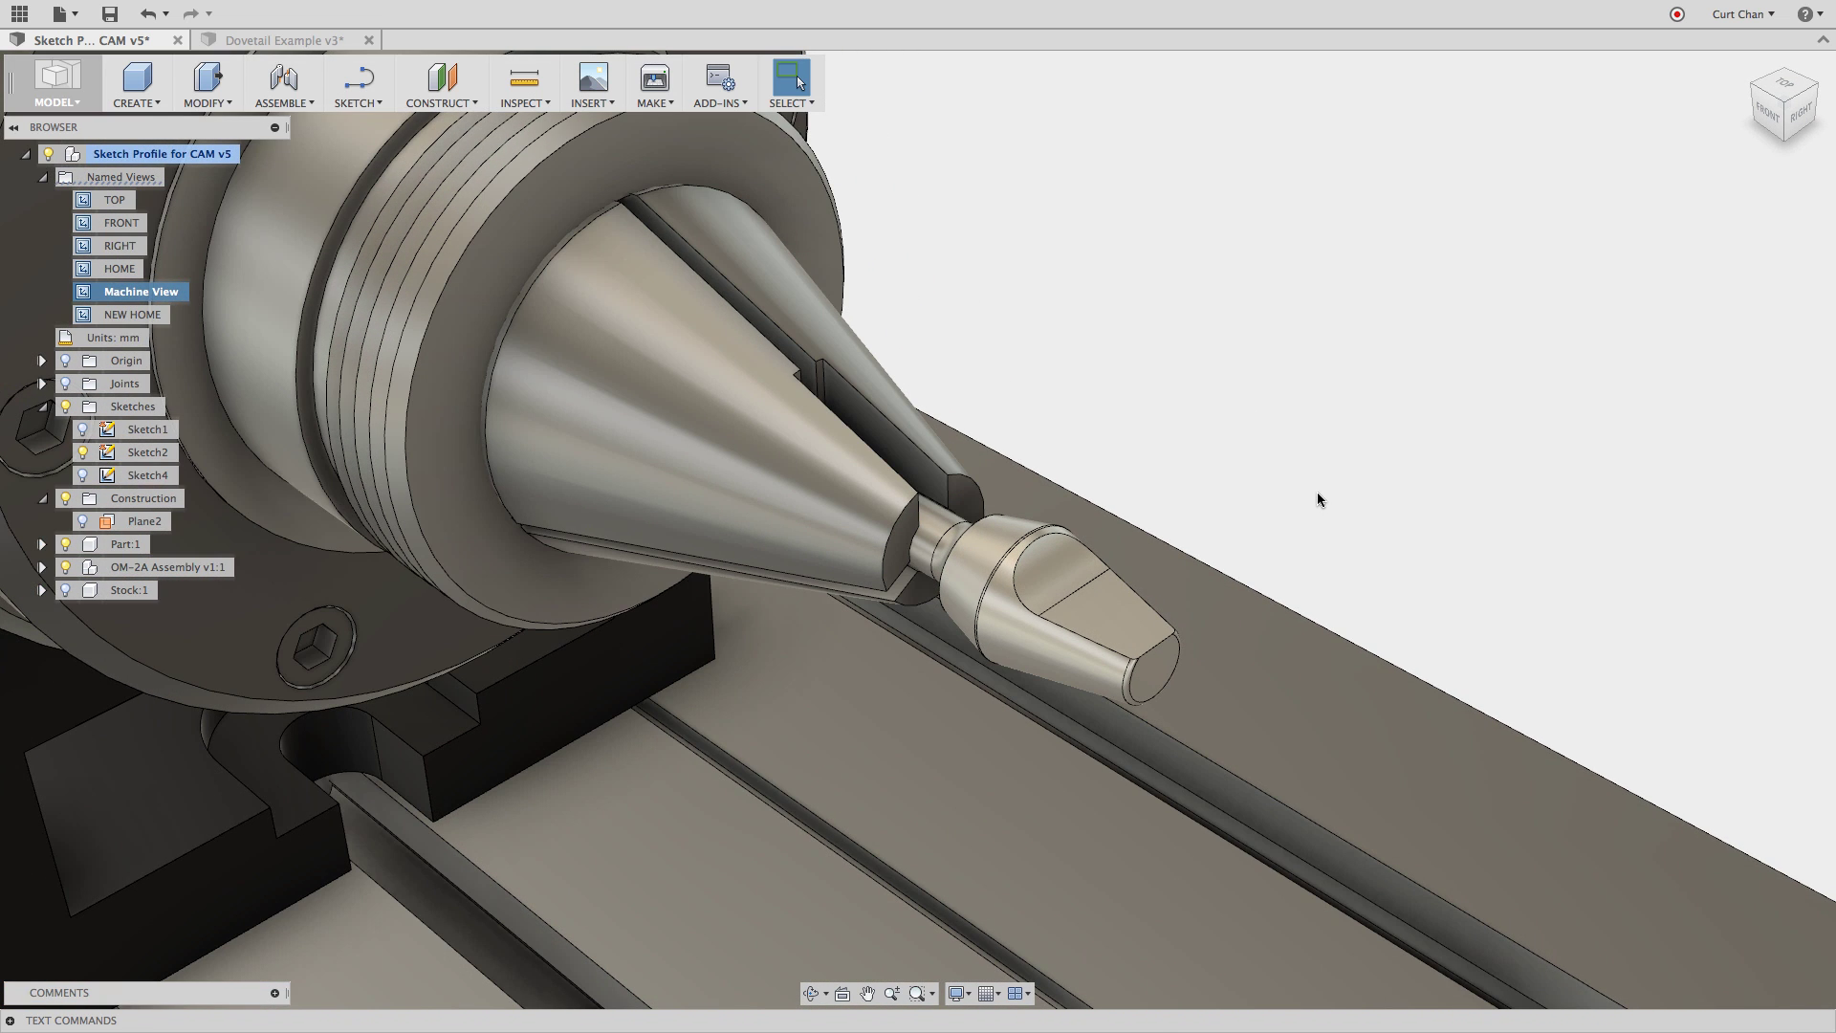
{"action": "left_click", "coordinate": [55, 88]}
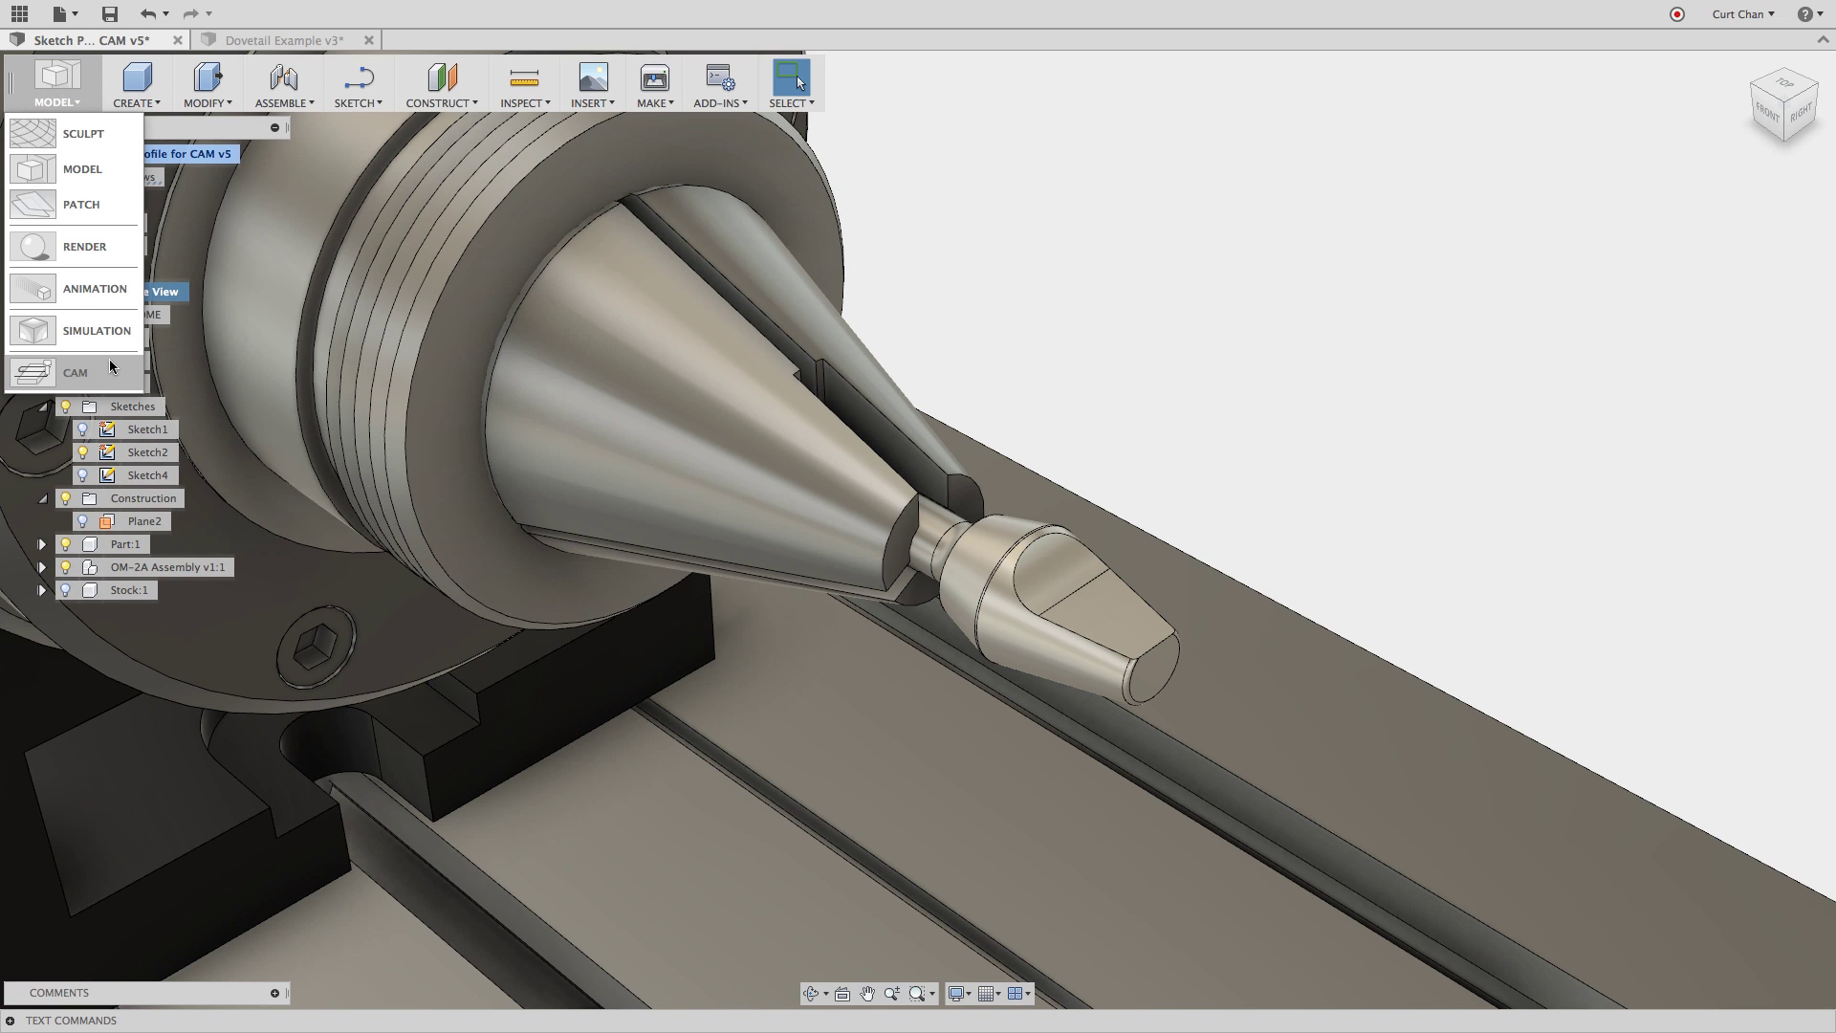
{"action": "left_click", "coordinate": [111, 365]}
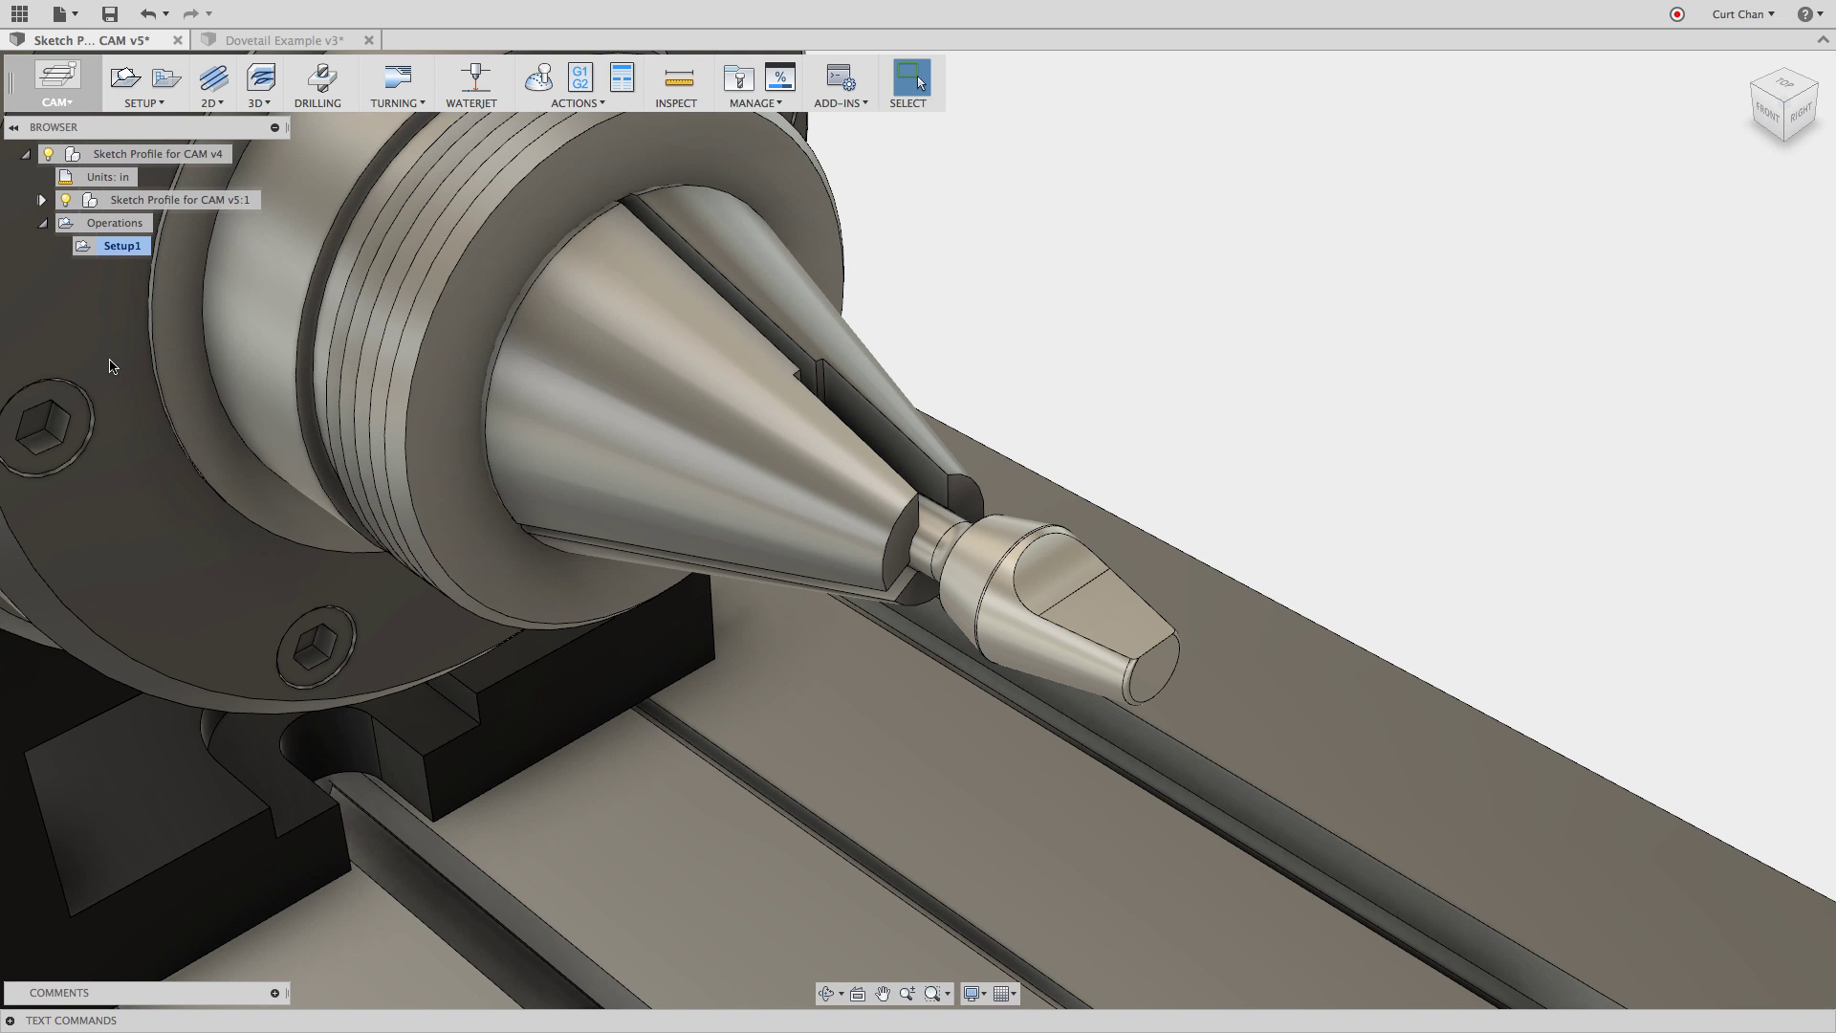
{"action": "left_click", "coordinate": [114, 248]}
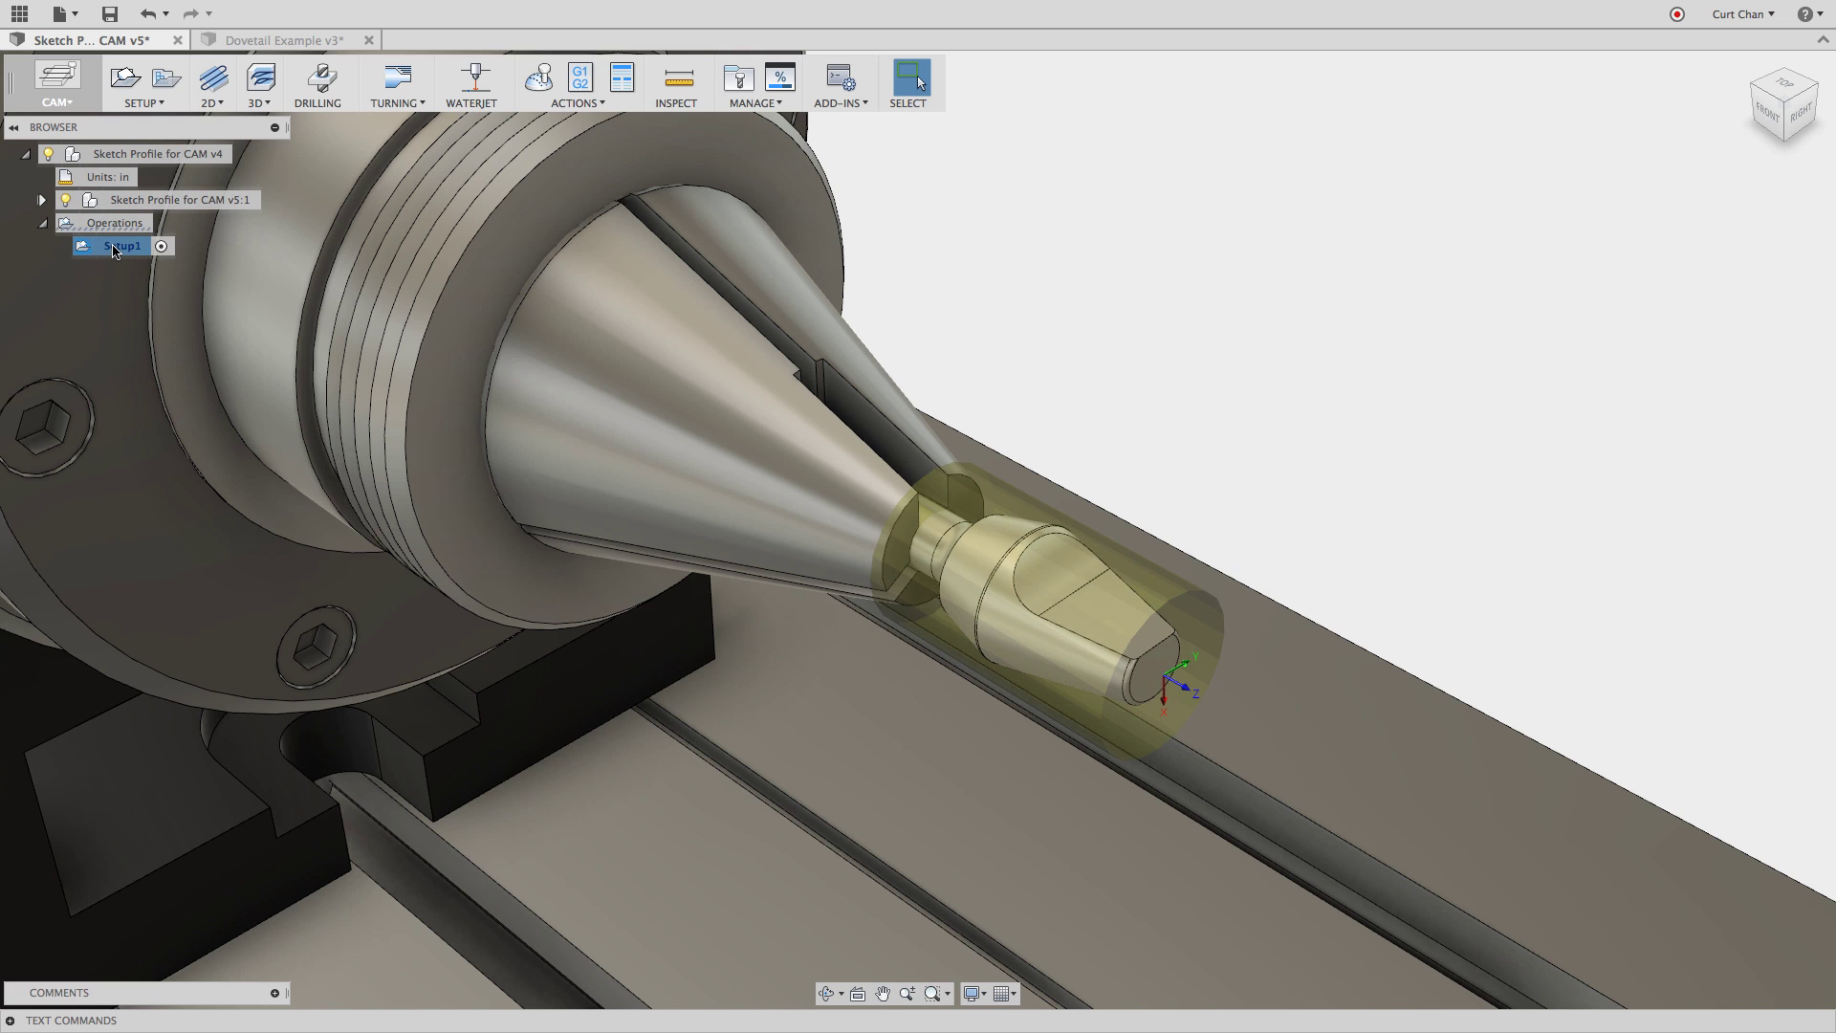
{"action": "left_click", "coordinate": [259, 99]}
Start an Adaptive Clearing toolpath using the #102 Ø1/8" bull nose tool.
{"action": "left_click", "coordinate": [270, 123]}
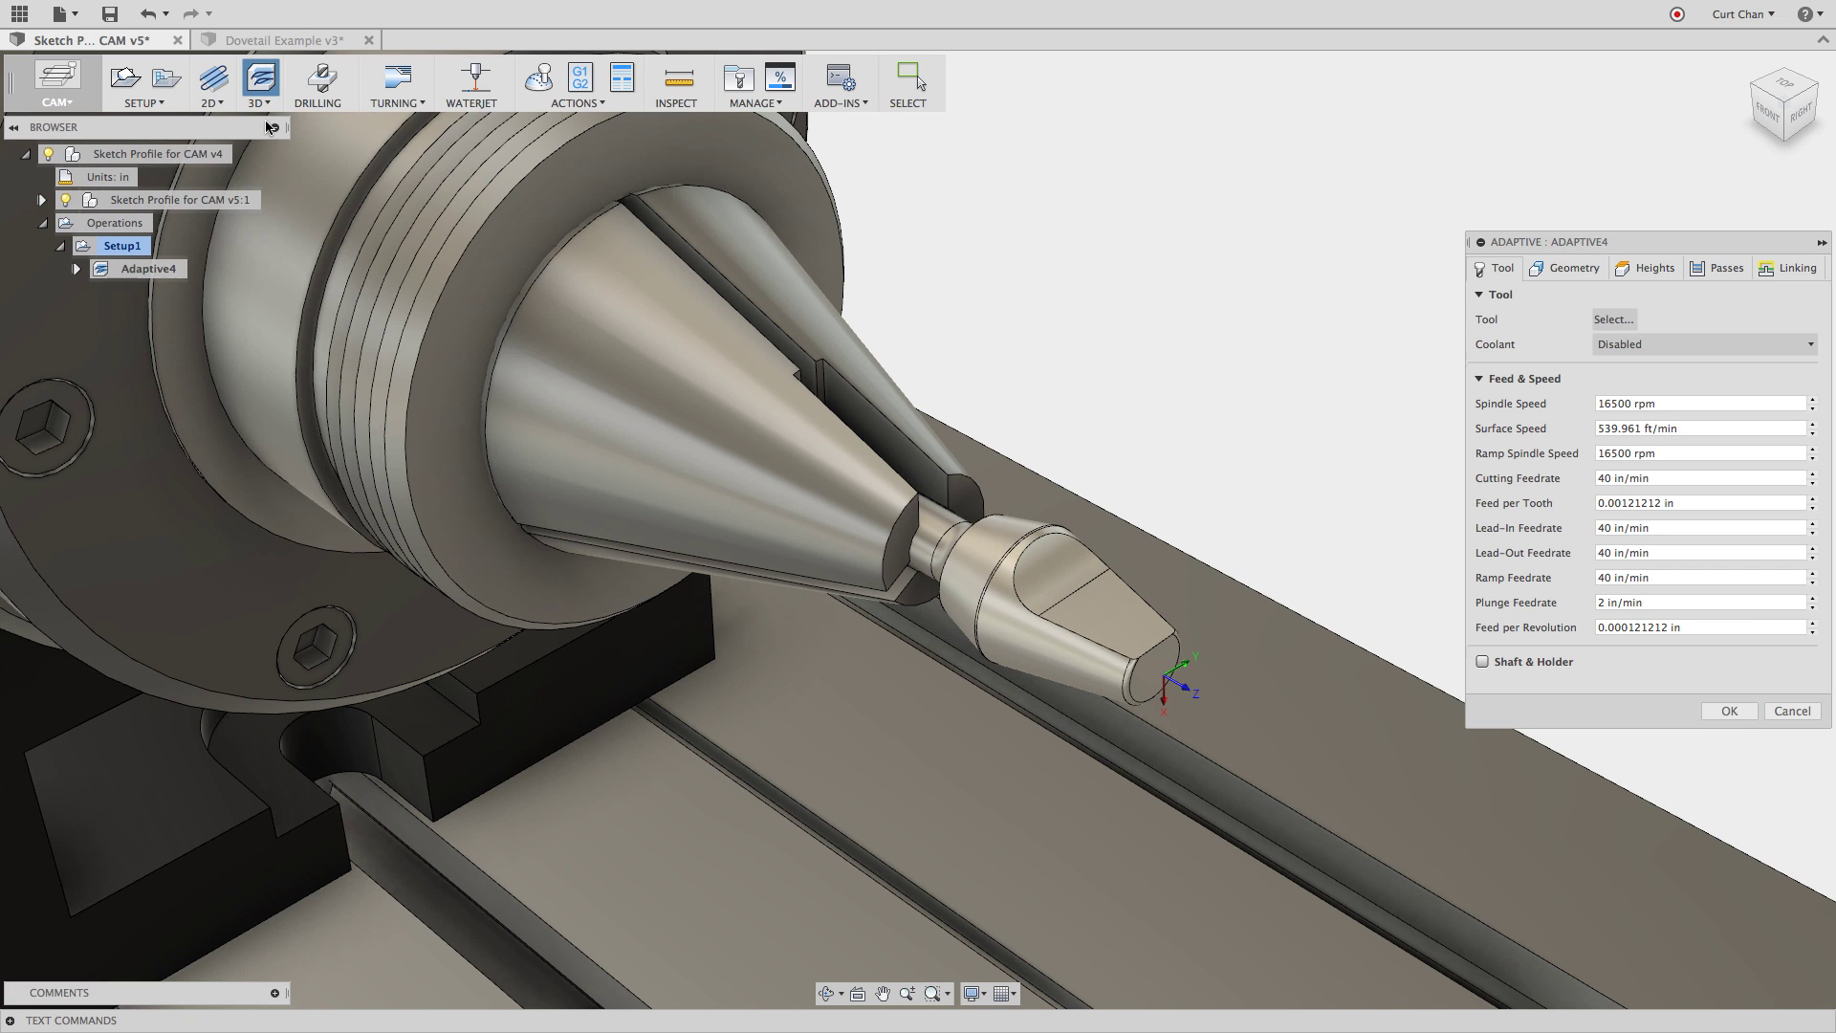
{"action": "left_click", "coordinate": [1630, 317]}
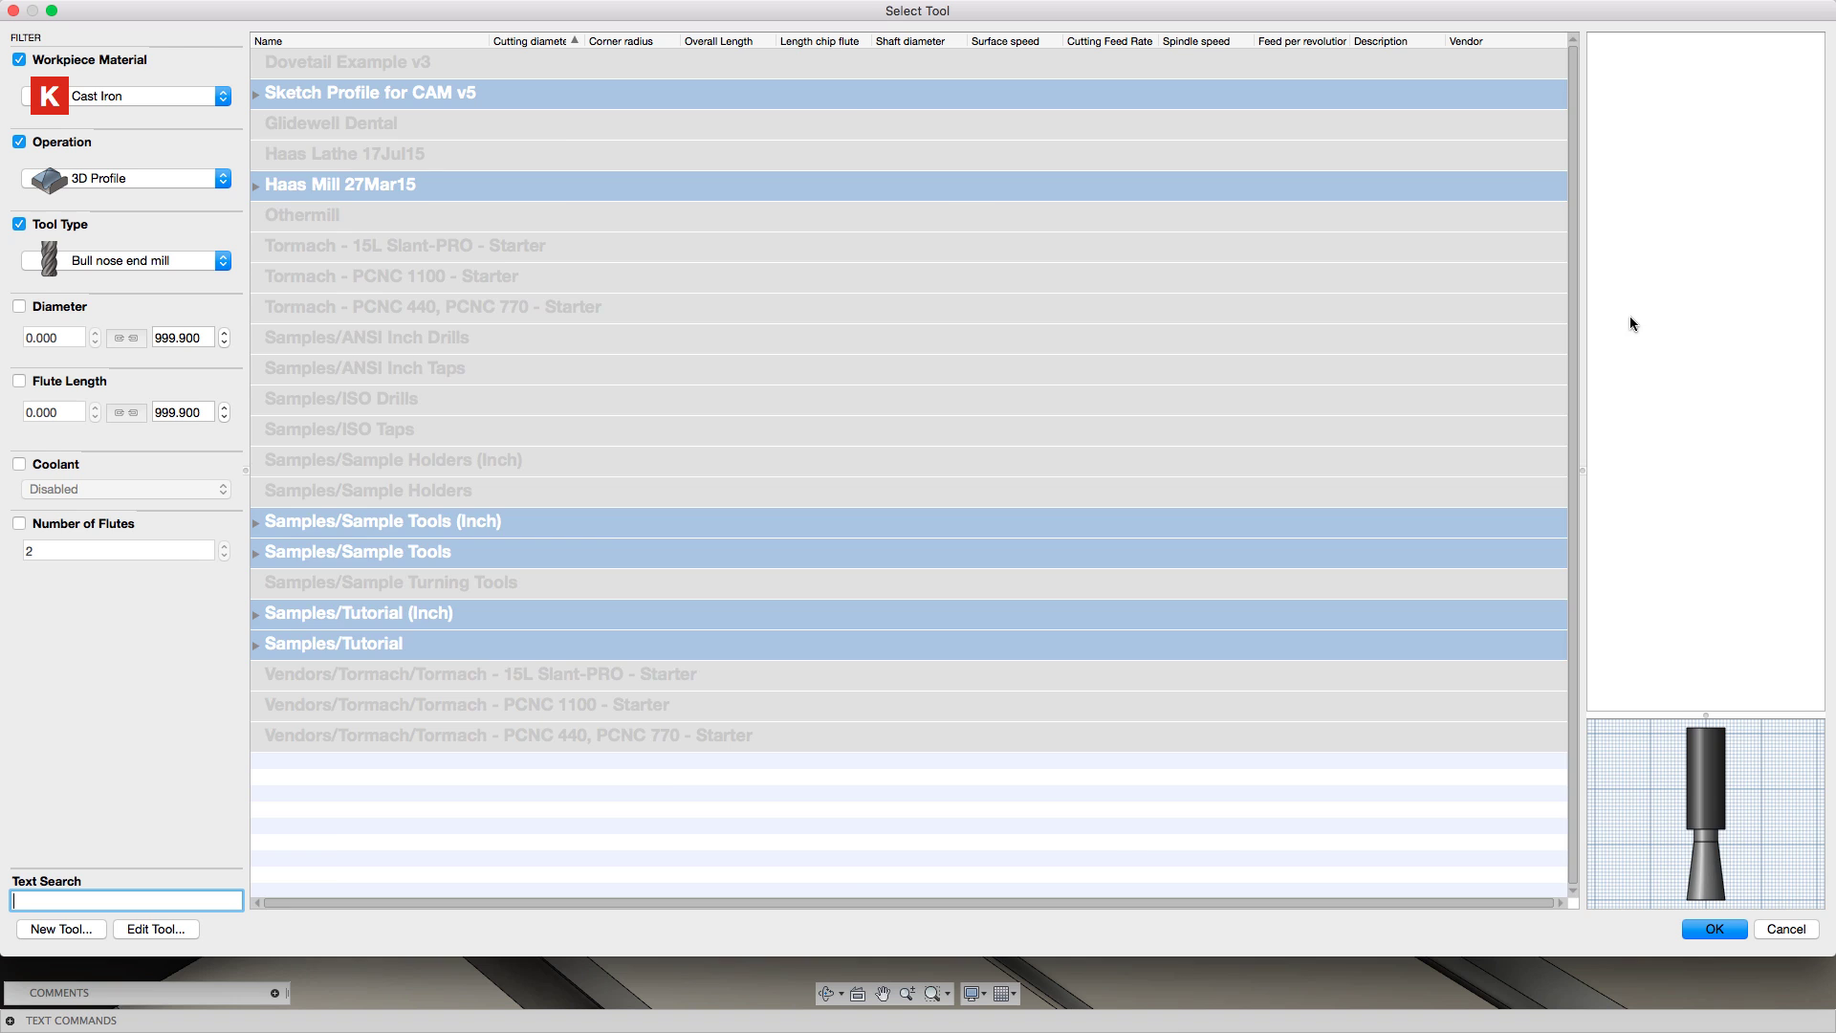
{"action": "left_click", "coordinate": [1738, 933]}
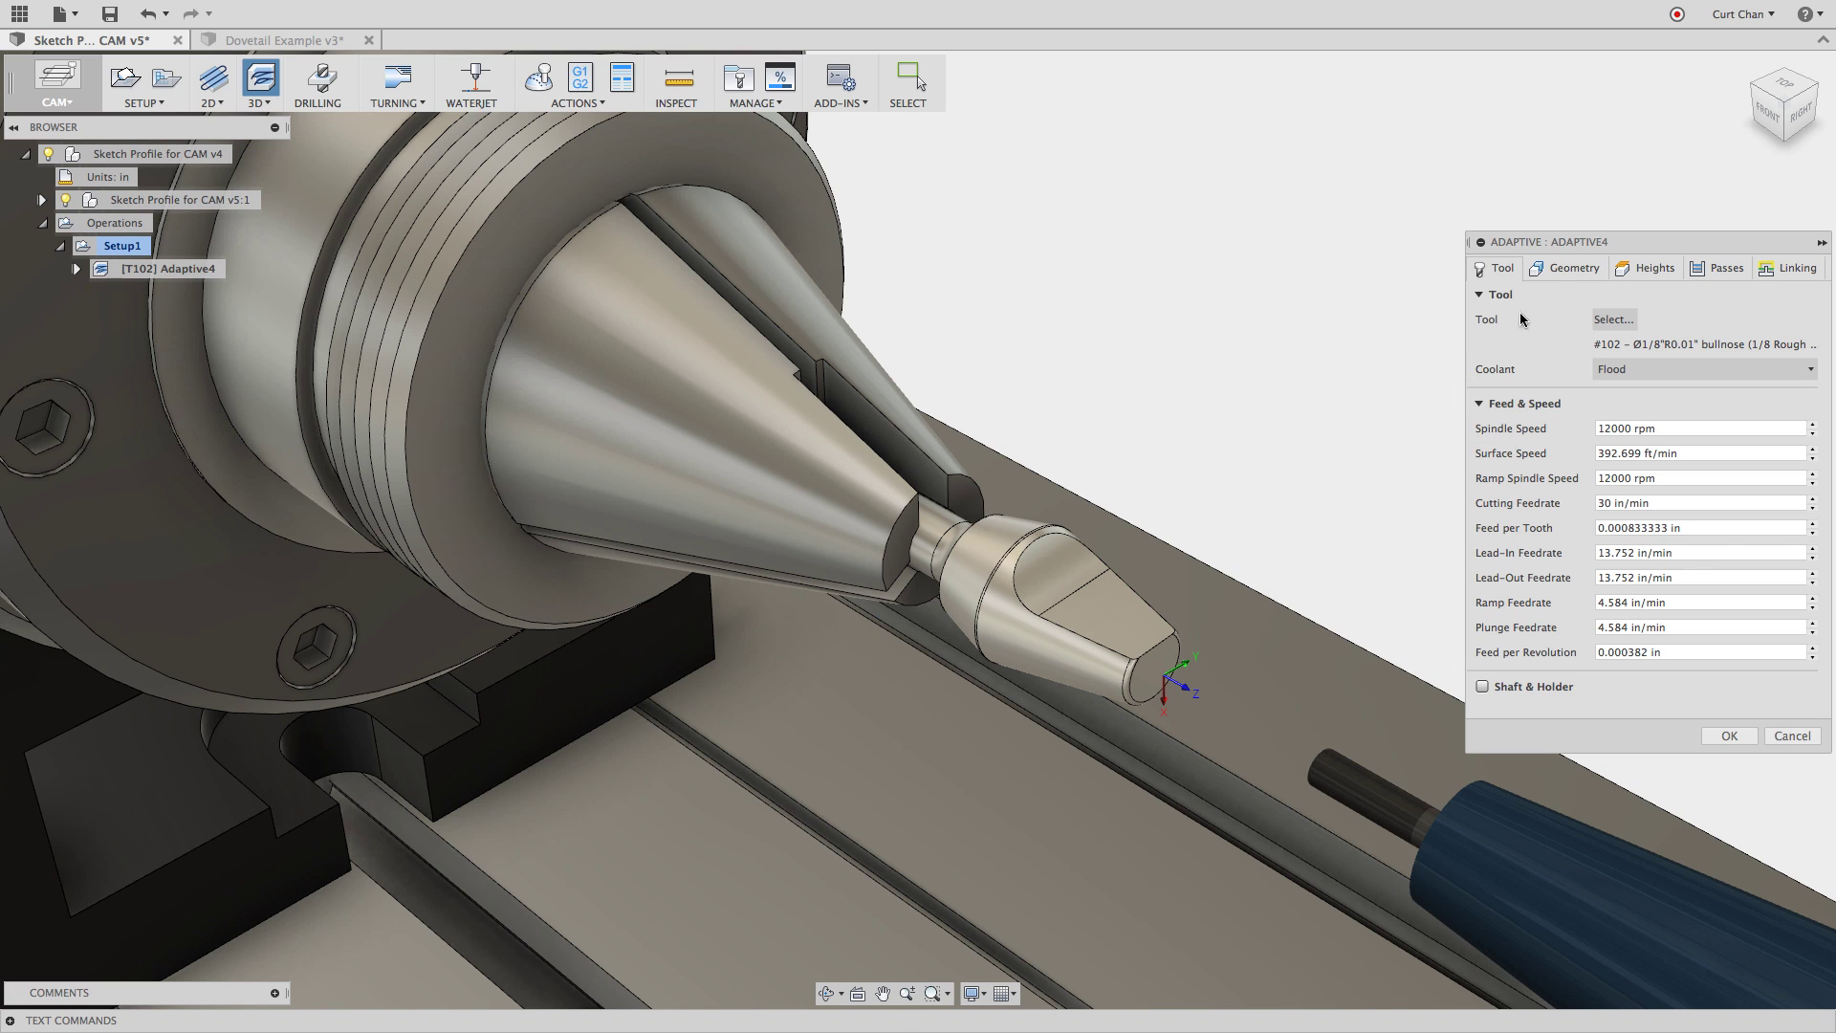
Set machining boundary None, rest machining off, Z axis to the table face, then generate.
{"action": "left_click", "coordinate": [1554, 267]}
{"action": "left_click", "coordinate": [1683, 319]}
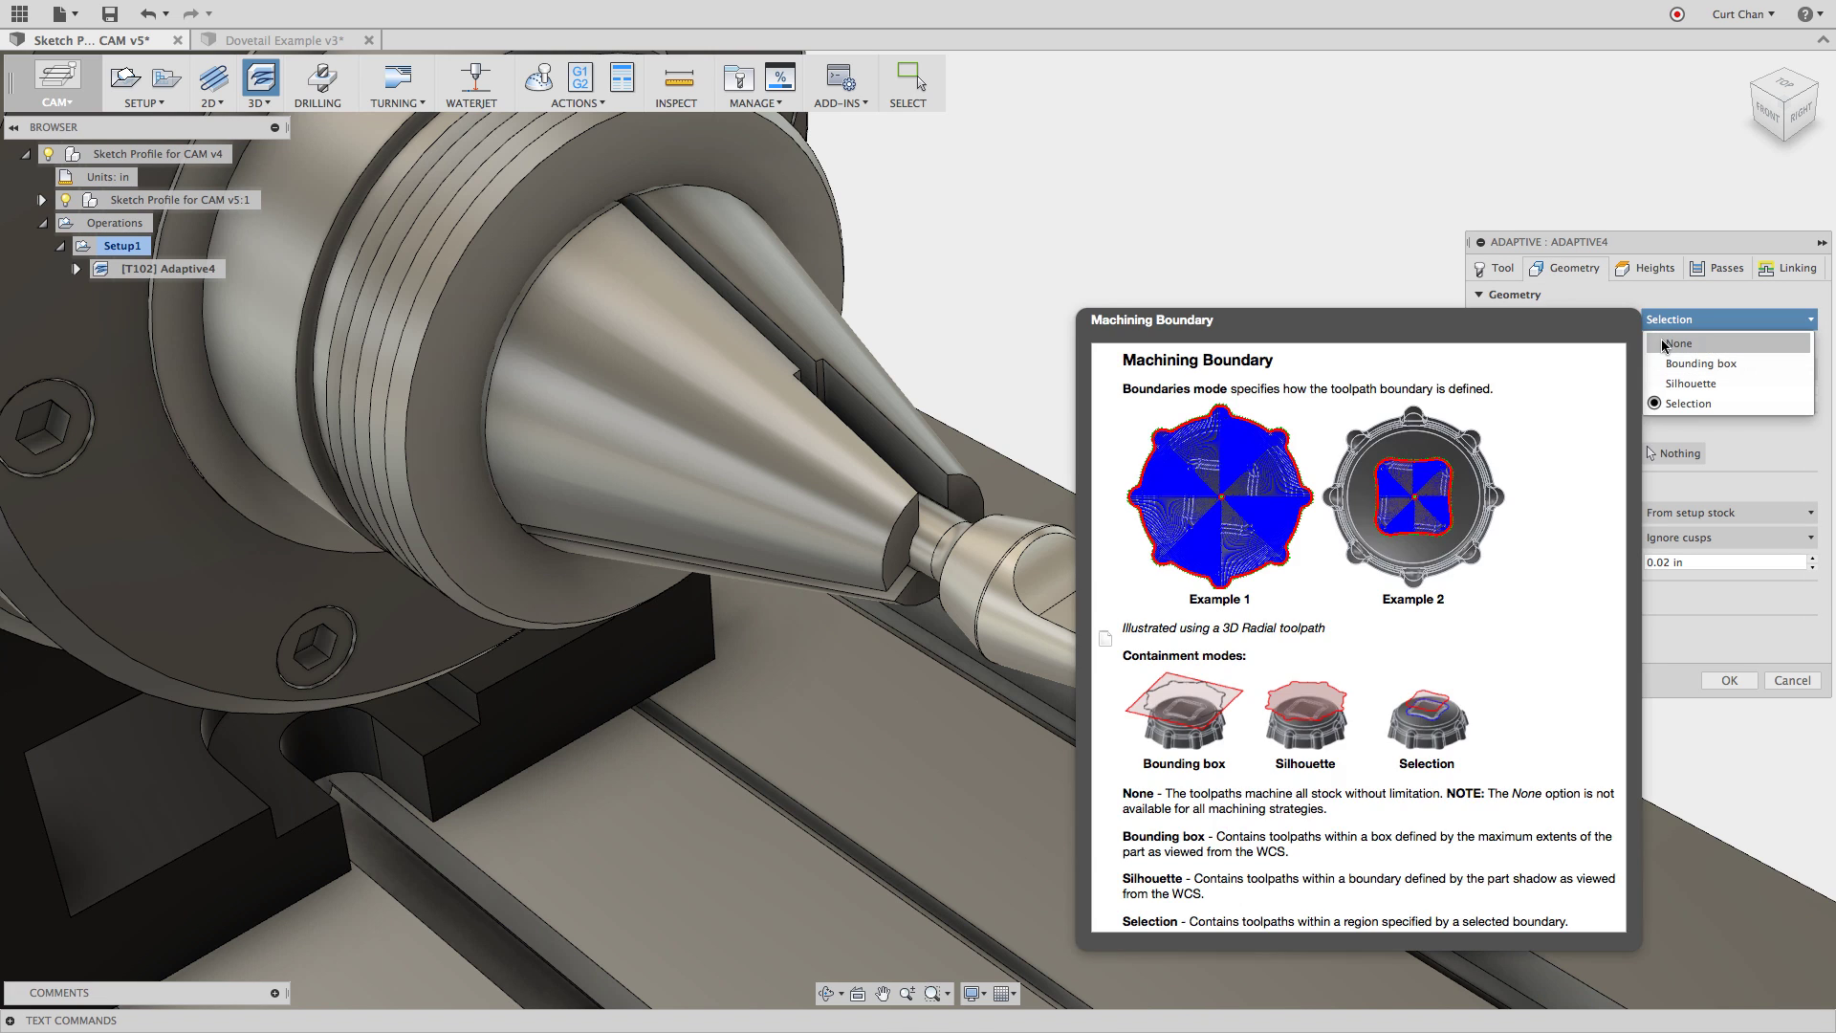
{"action": "left_click", "coordinate": [1661, 340]}
{"action": "left_click", "coordinate": [1497, 412]}
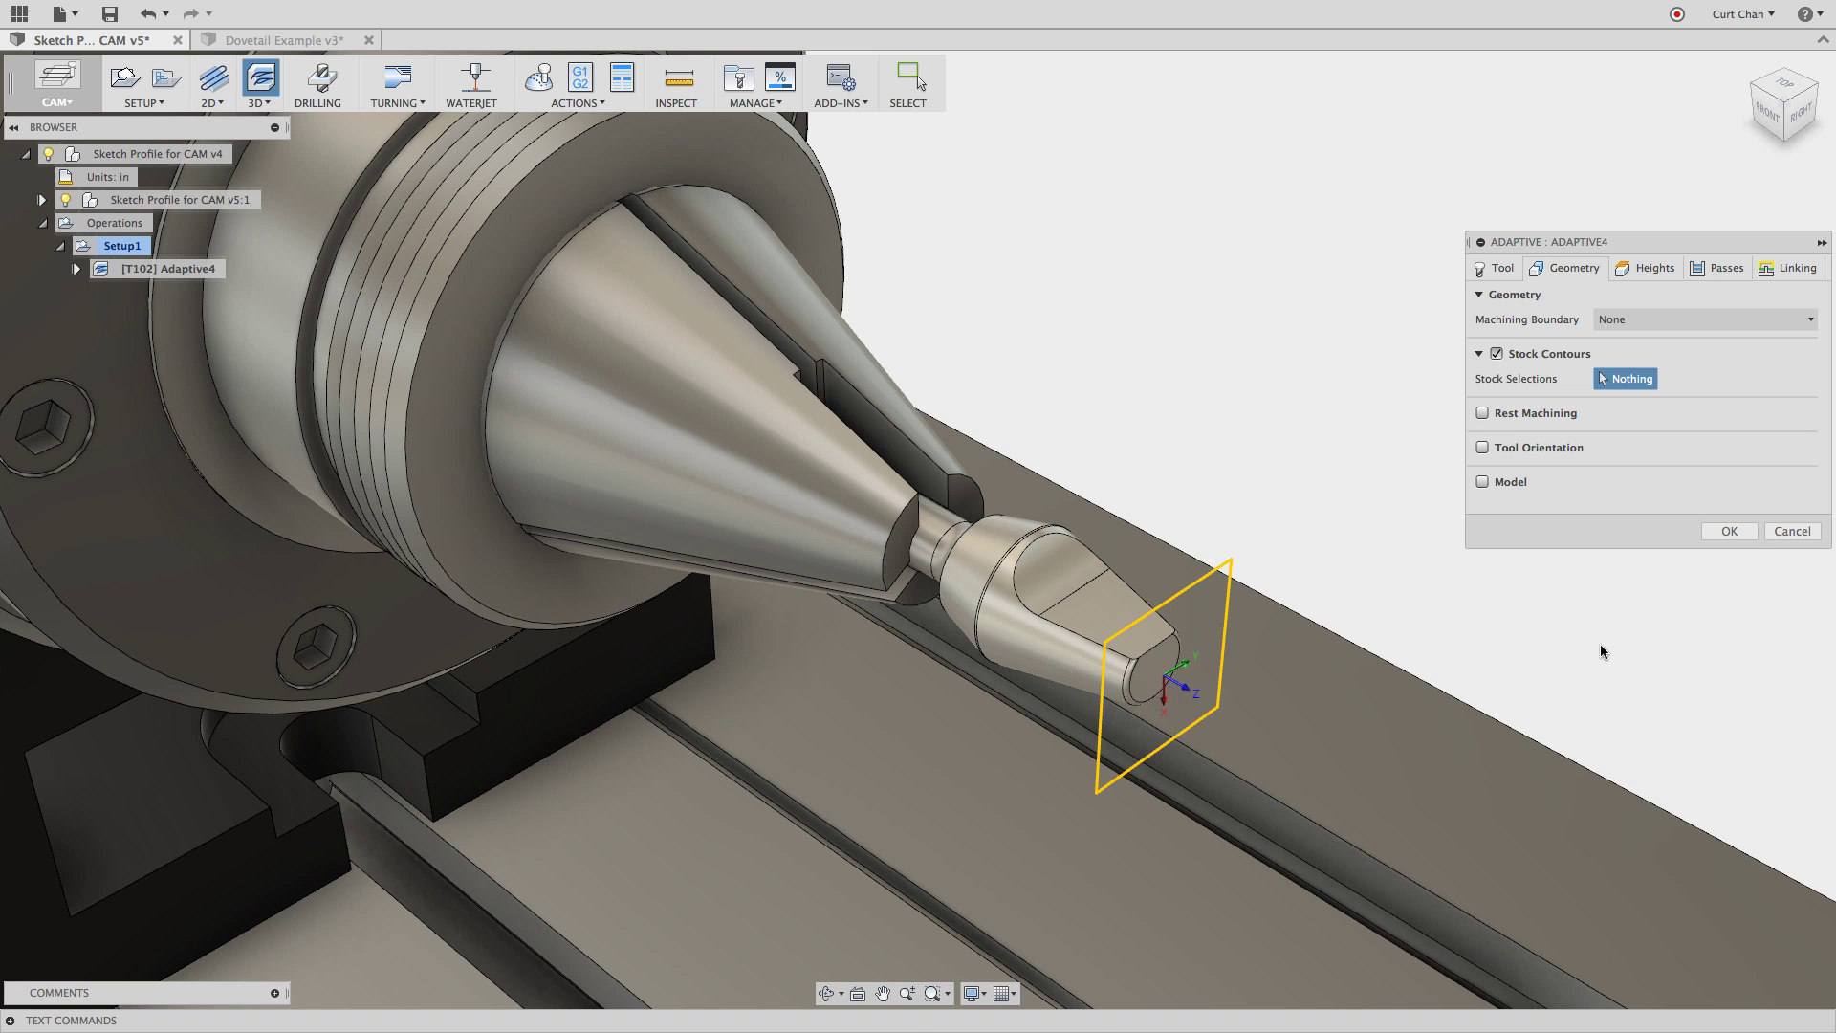
{"action": "left_click", "coordinate": [1482, 447]}
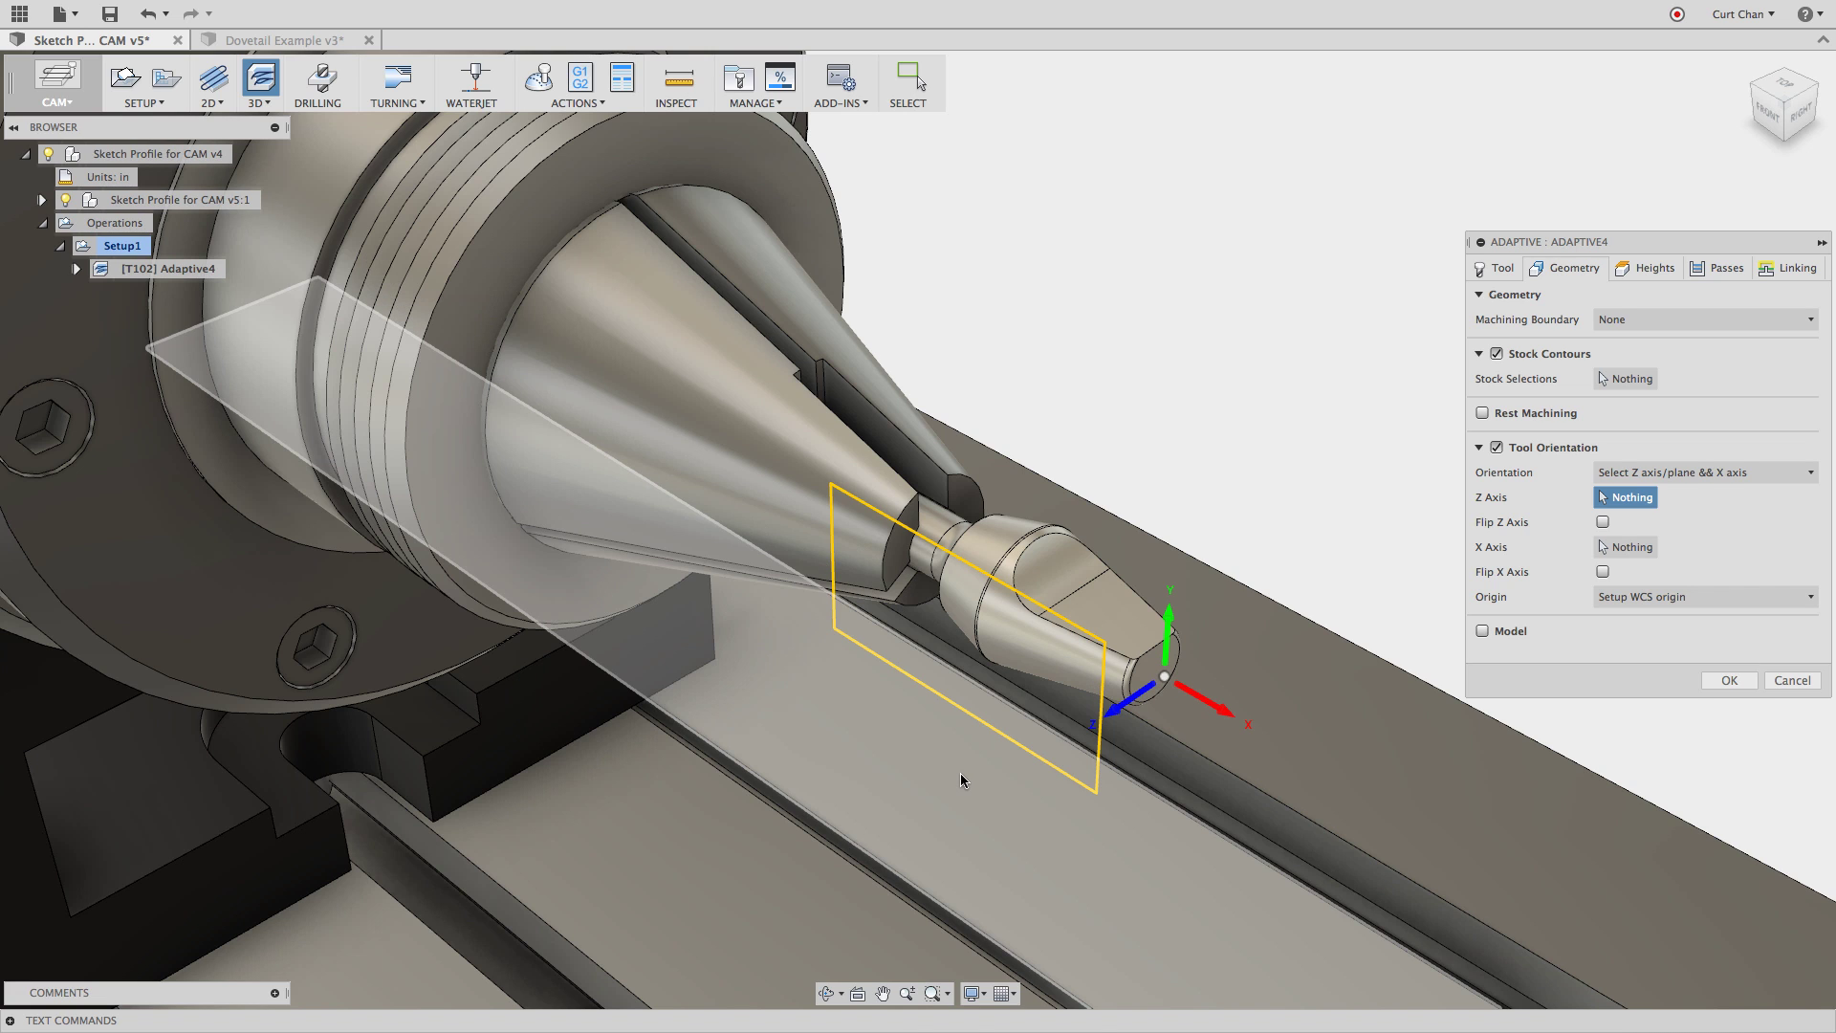
{"action": "left_click", "coordinate": [960, 779]}
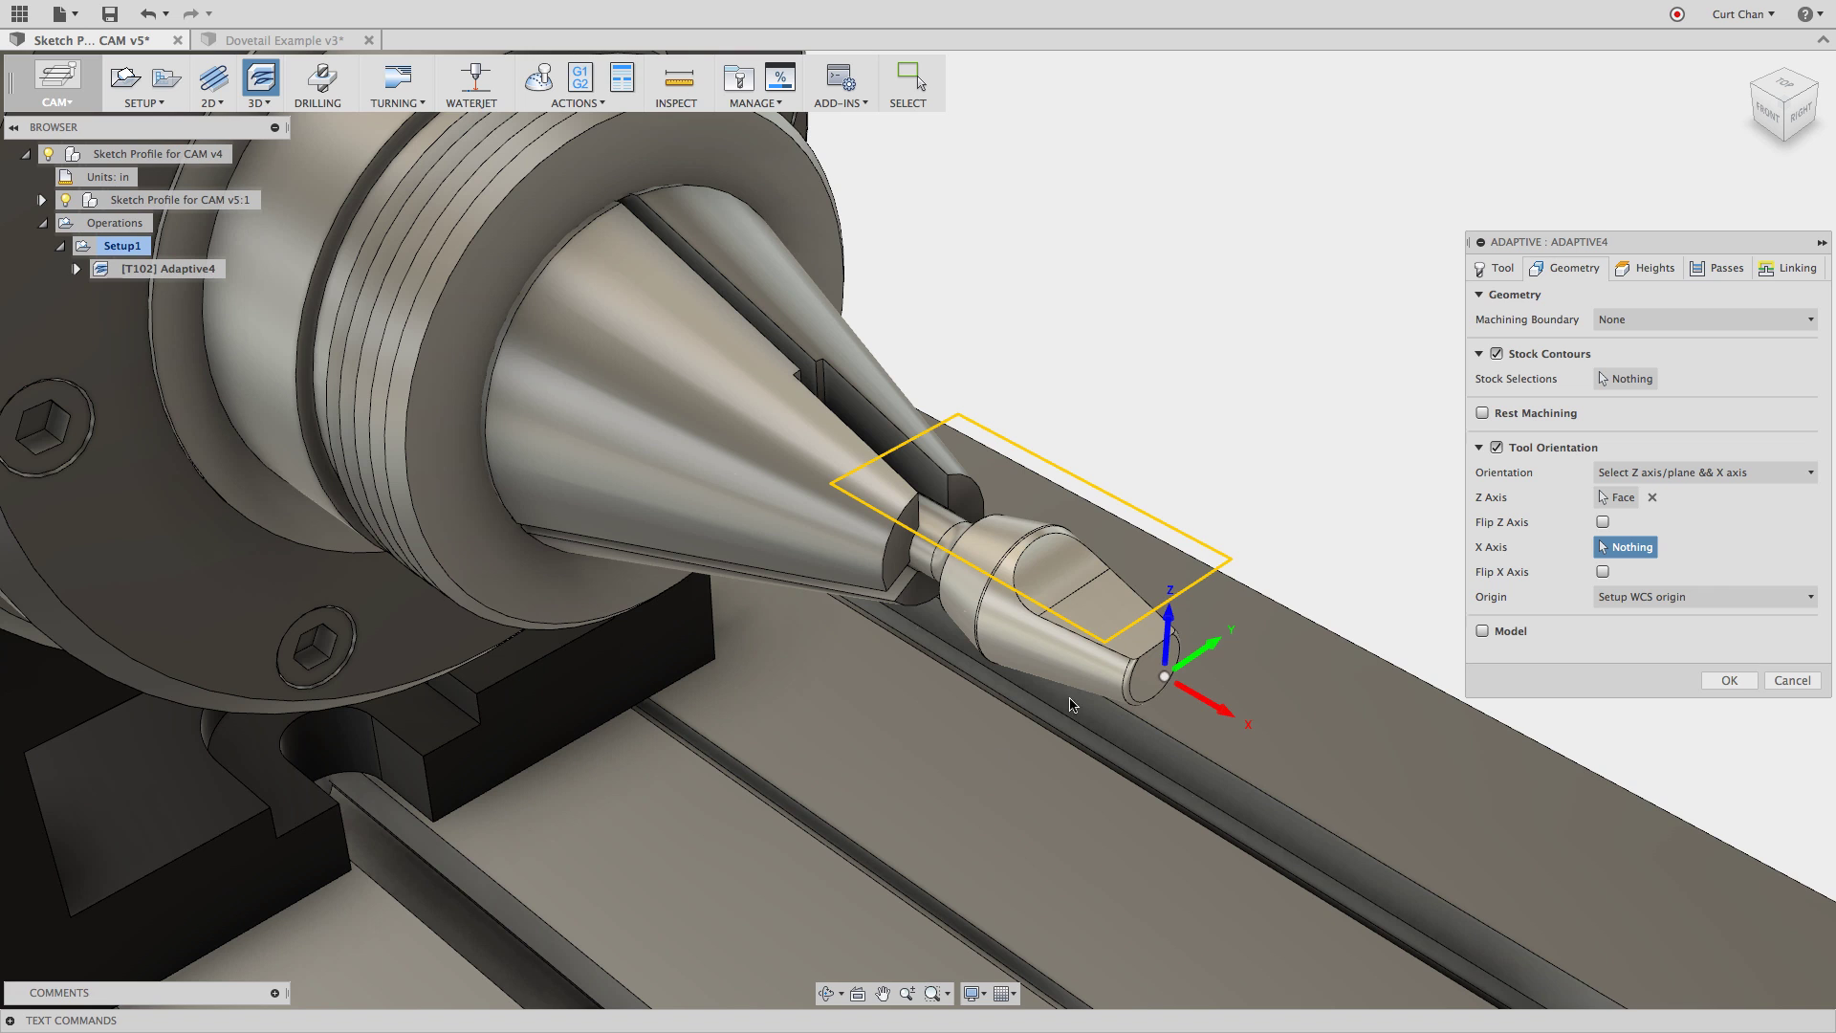
{"action": "right_click", "coordinate": [1273, 311]}
{"action": "left_click", "coordinate": [1341, 312]}
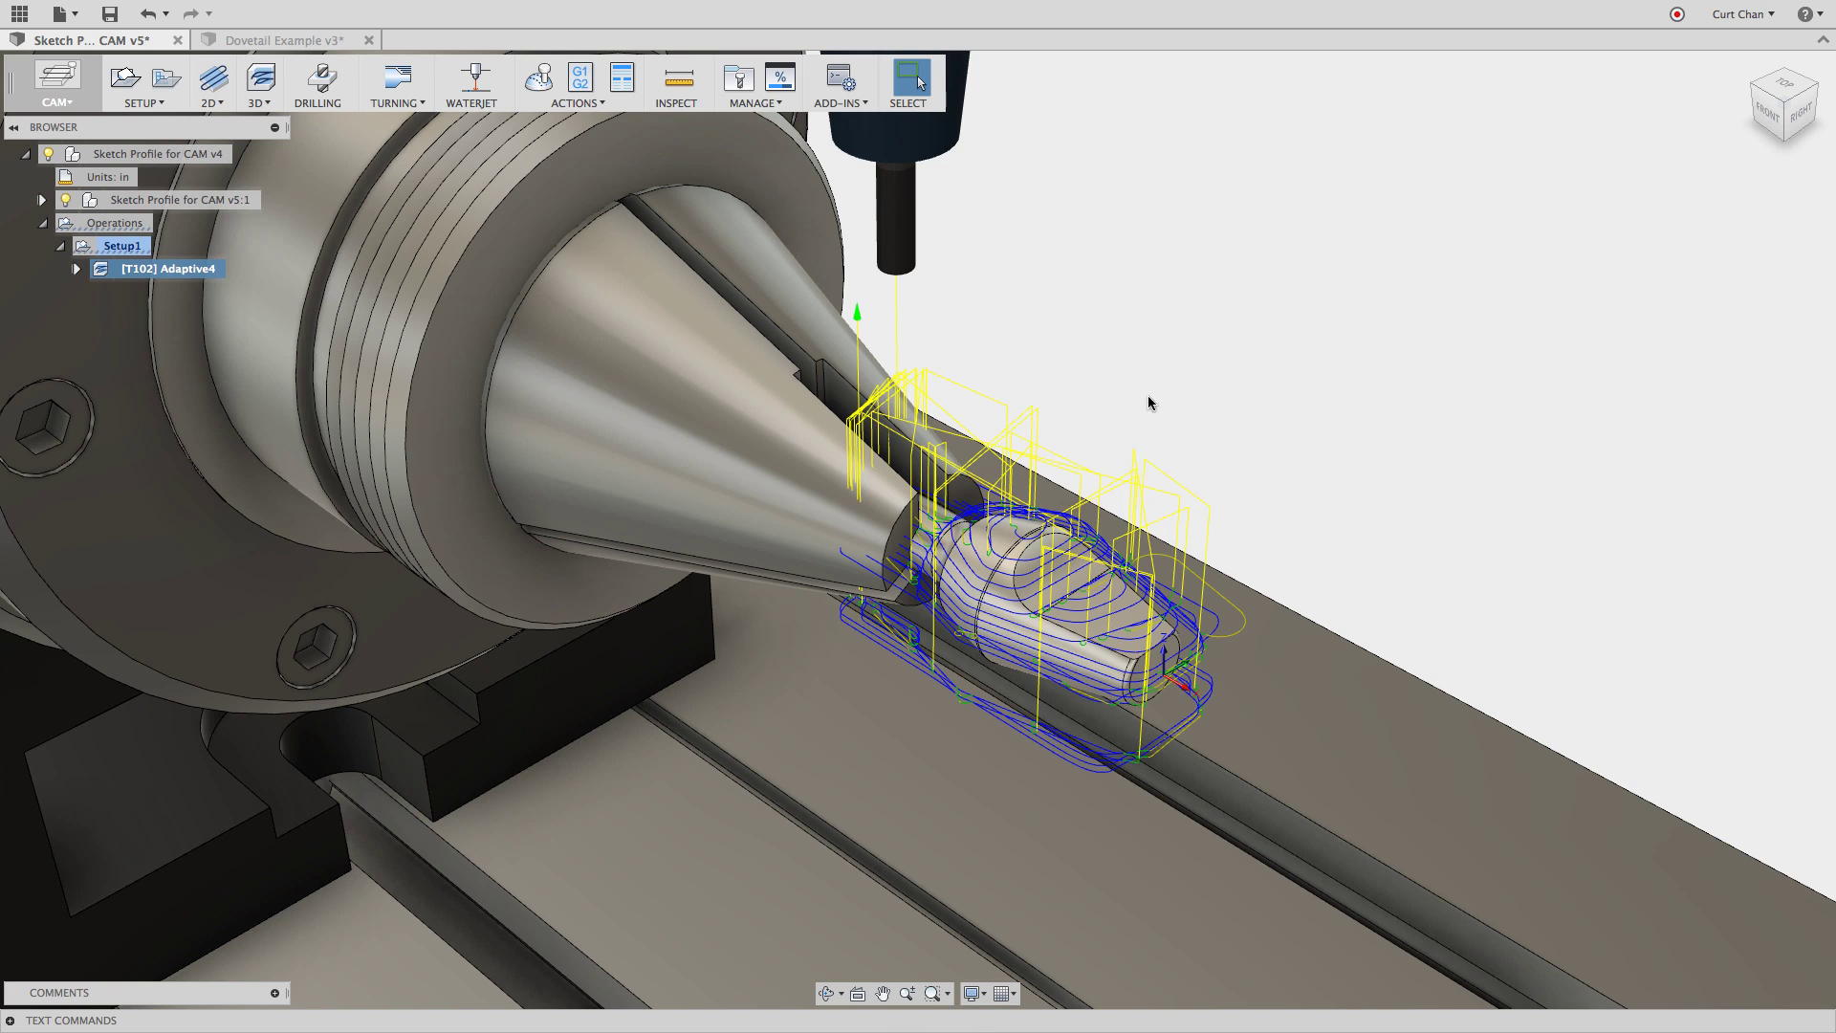
Back in the Model workspace, show construction Plane2 and start the Rectangle tool.
{"action": "left_click", "coordinate": [53, 79]}
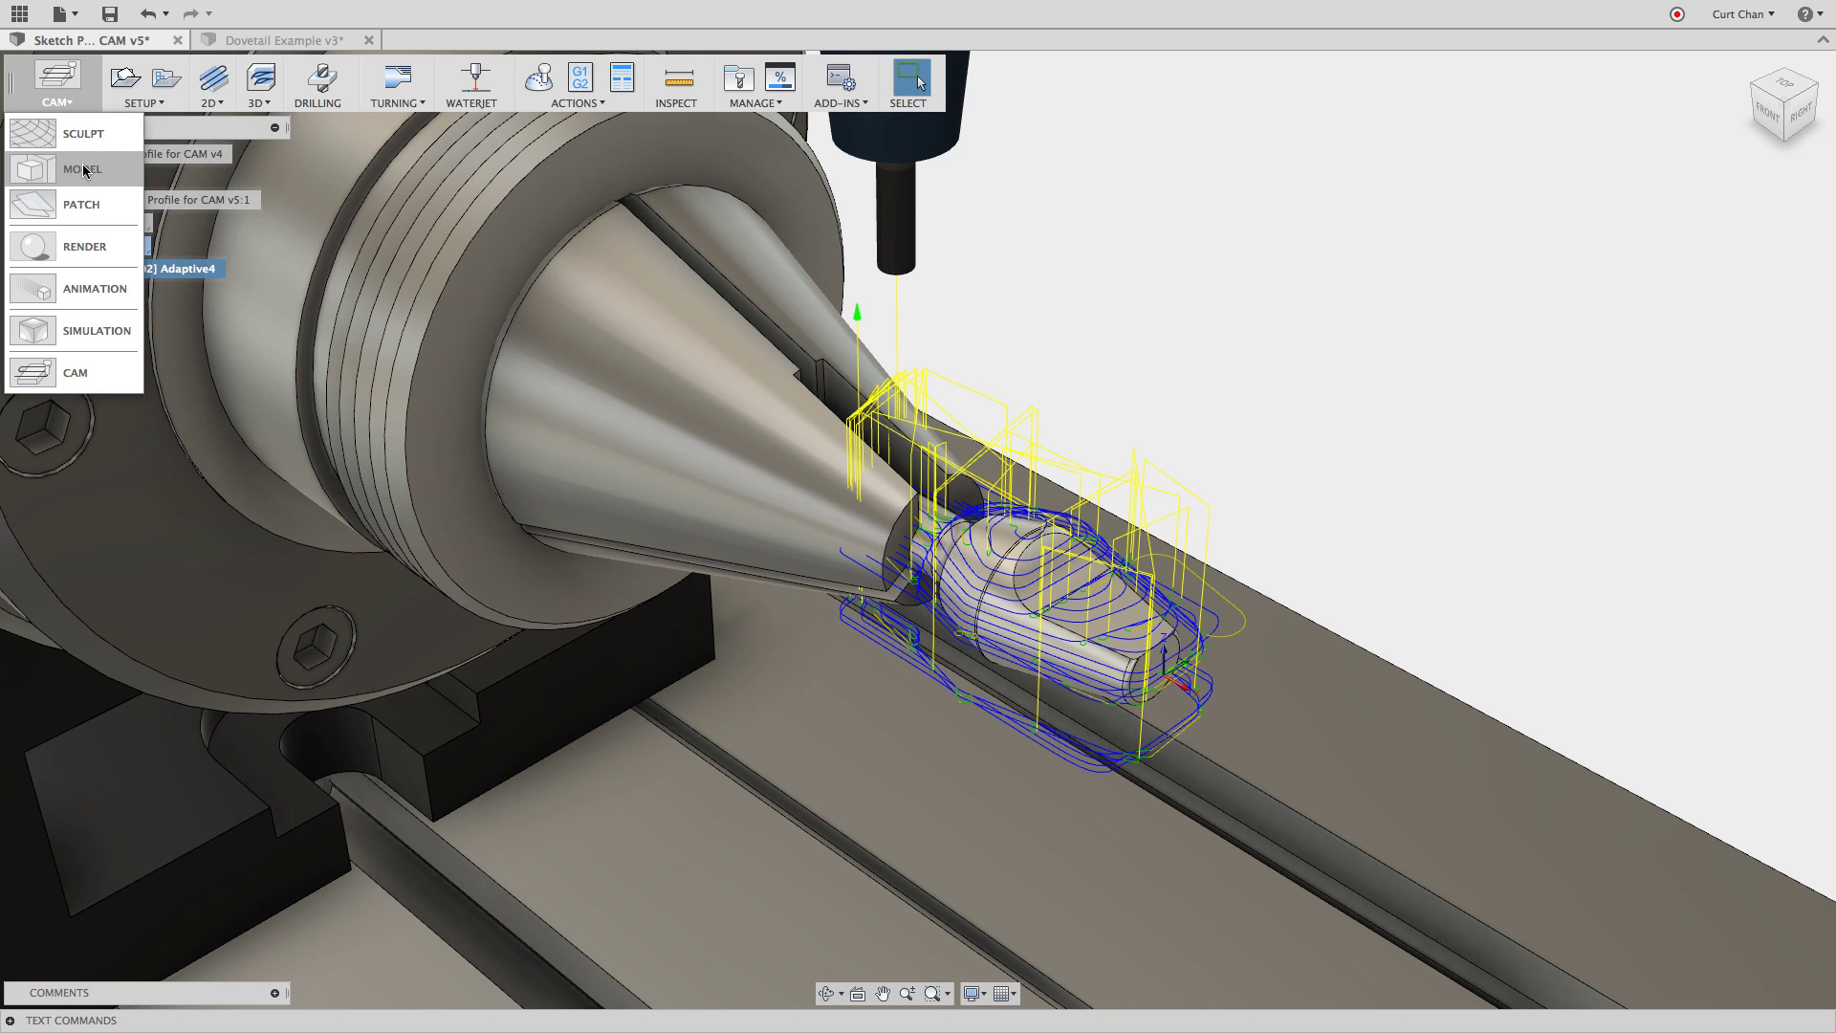
{"action": "left_click", "coordinate": [83, 165]}
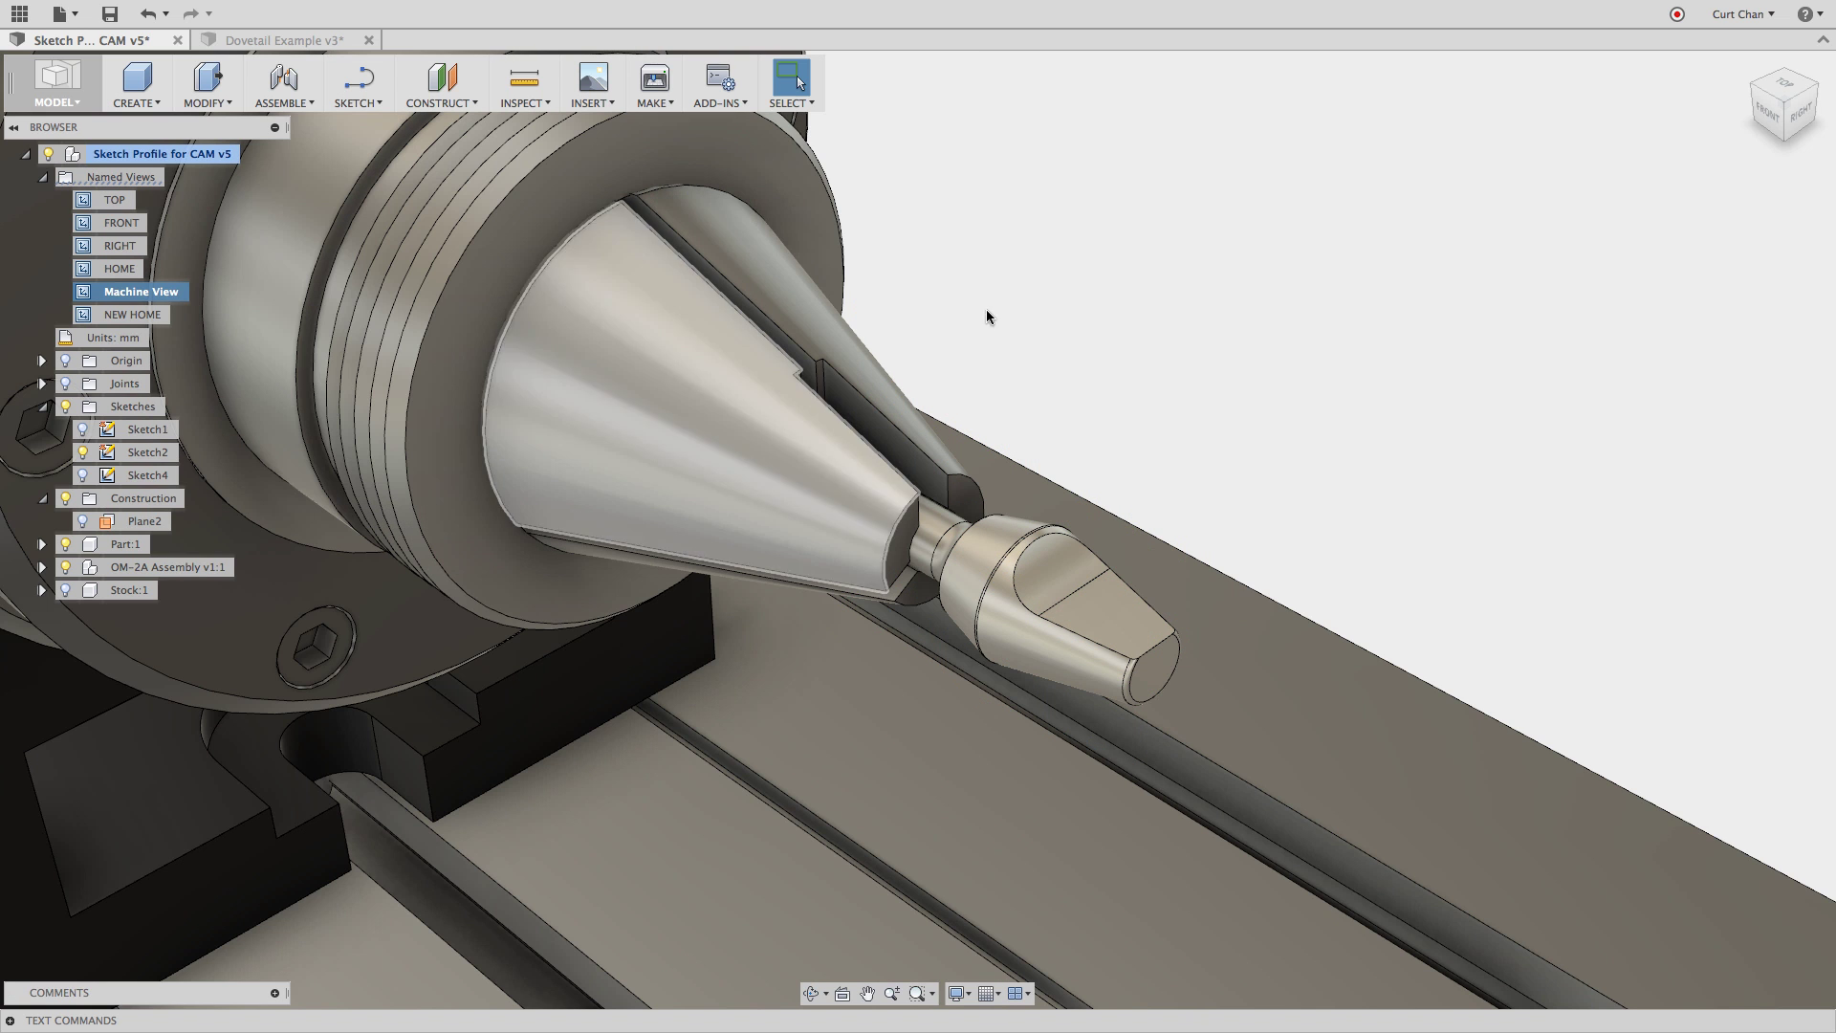
{"action": "left_click", "coordinate": [84, 522]}
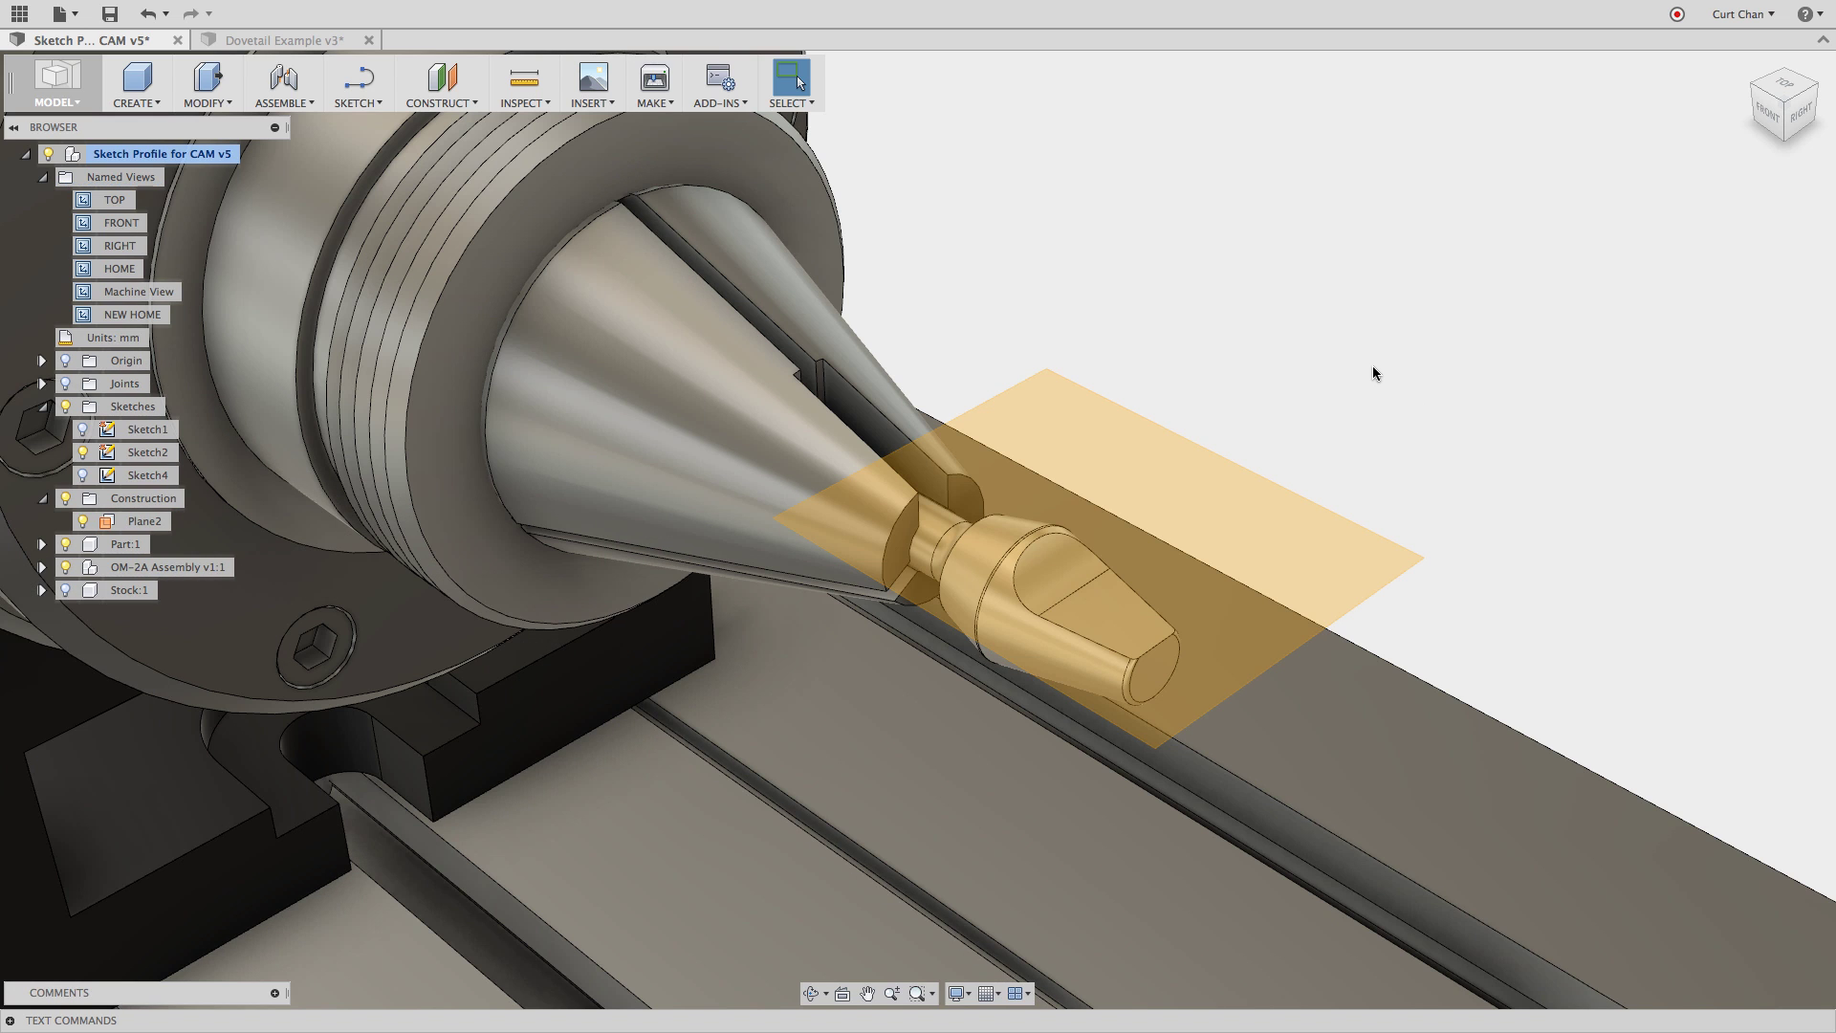
{"action": "key", "text": "r"}
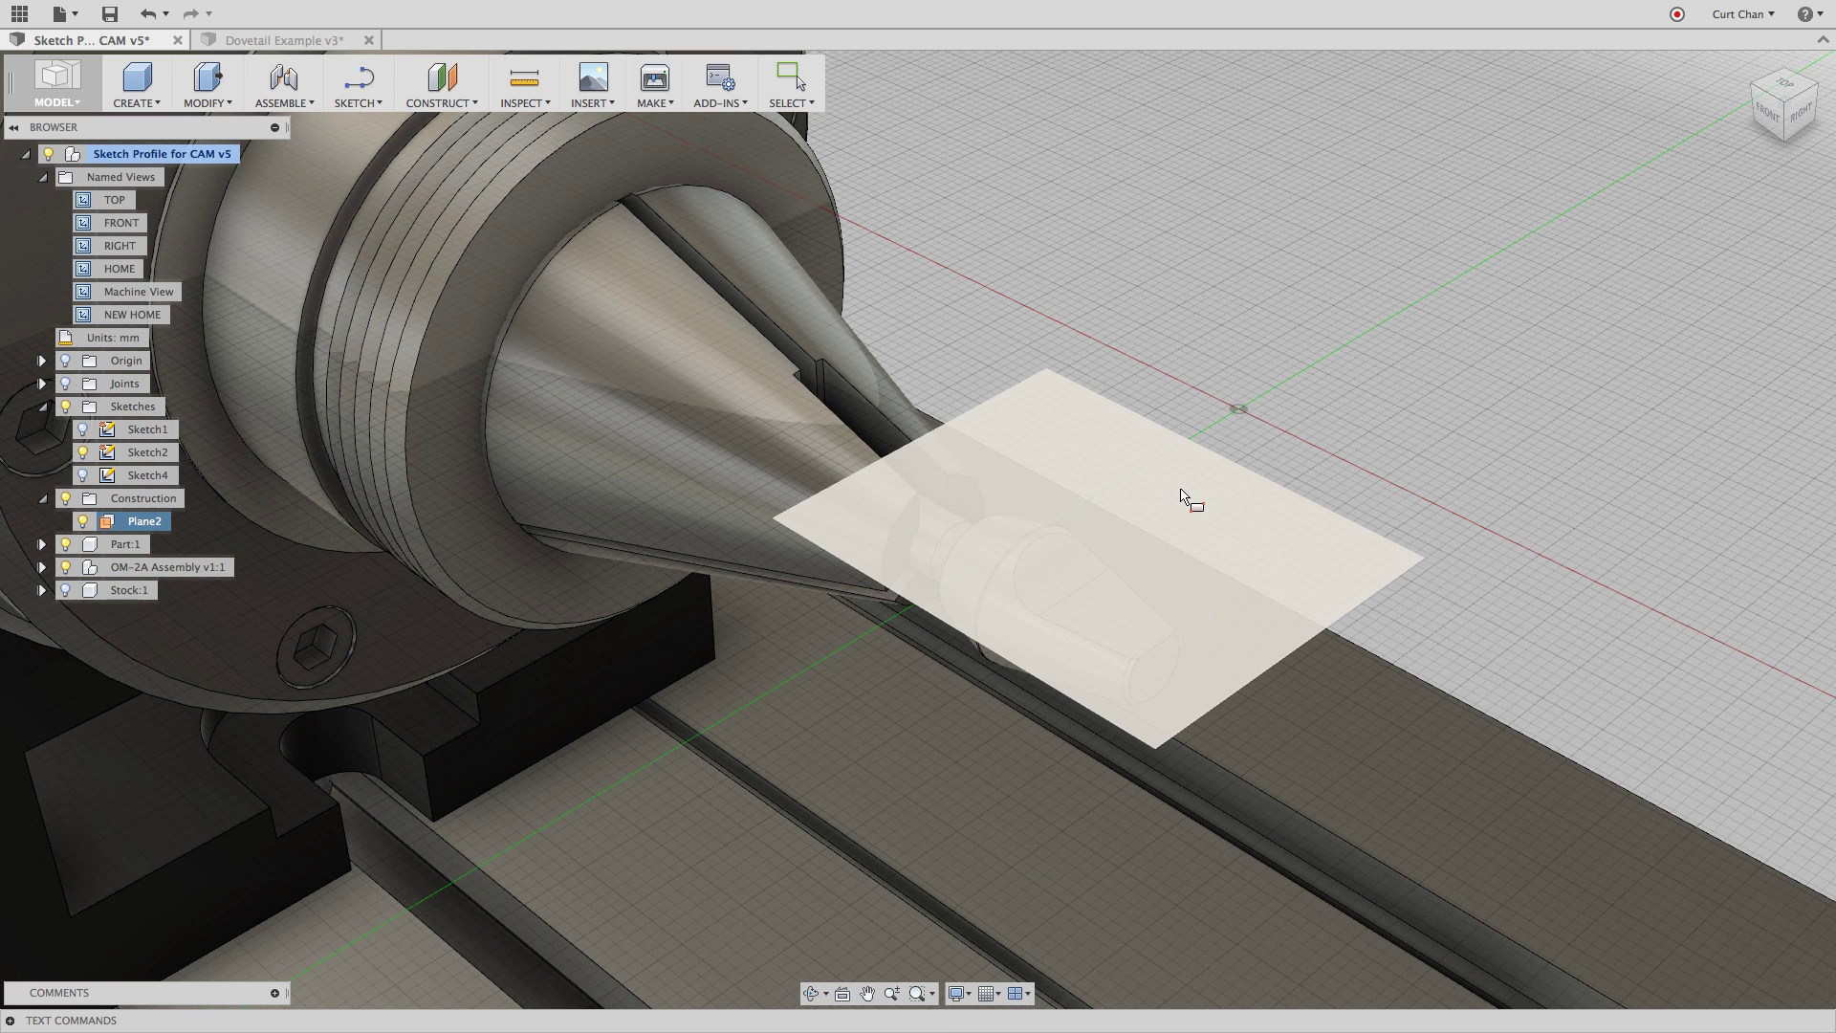
Draw a 2-point rectangle on Plane2 around the part's tapered tip and stop Sketch8.
{"action": "left_click", "coordinate": [1184, 495]}
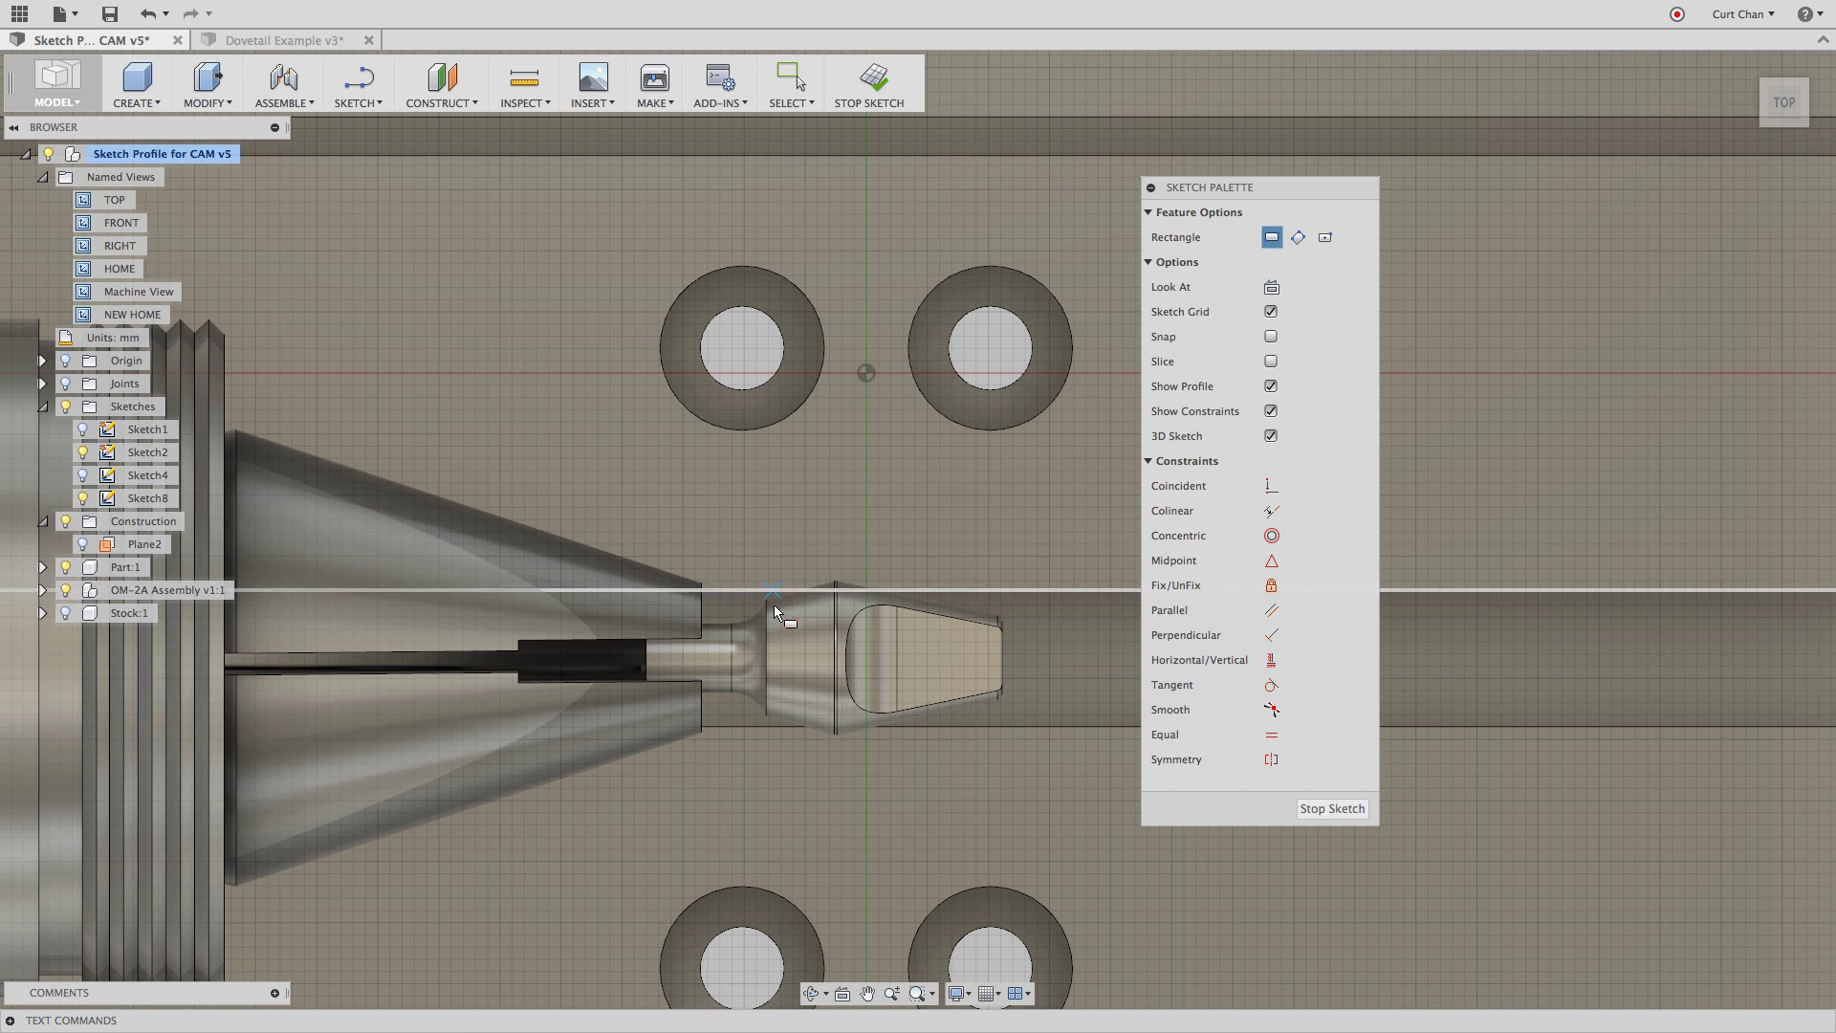
{"action": "left_click", "coordinate": [762, 553]}
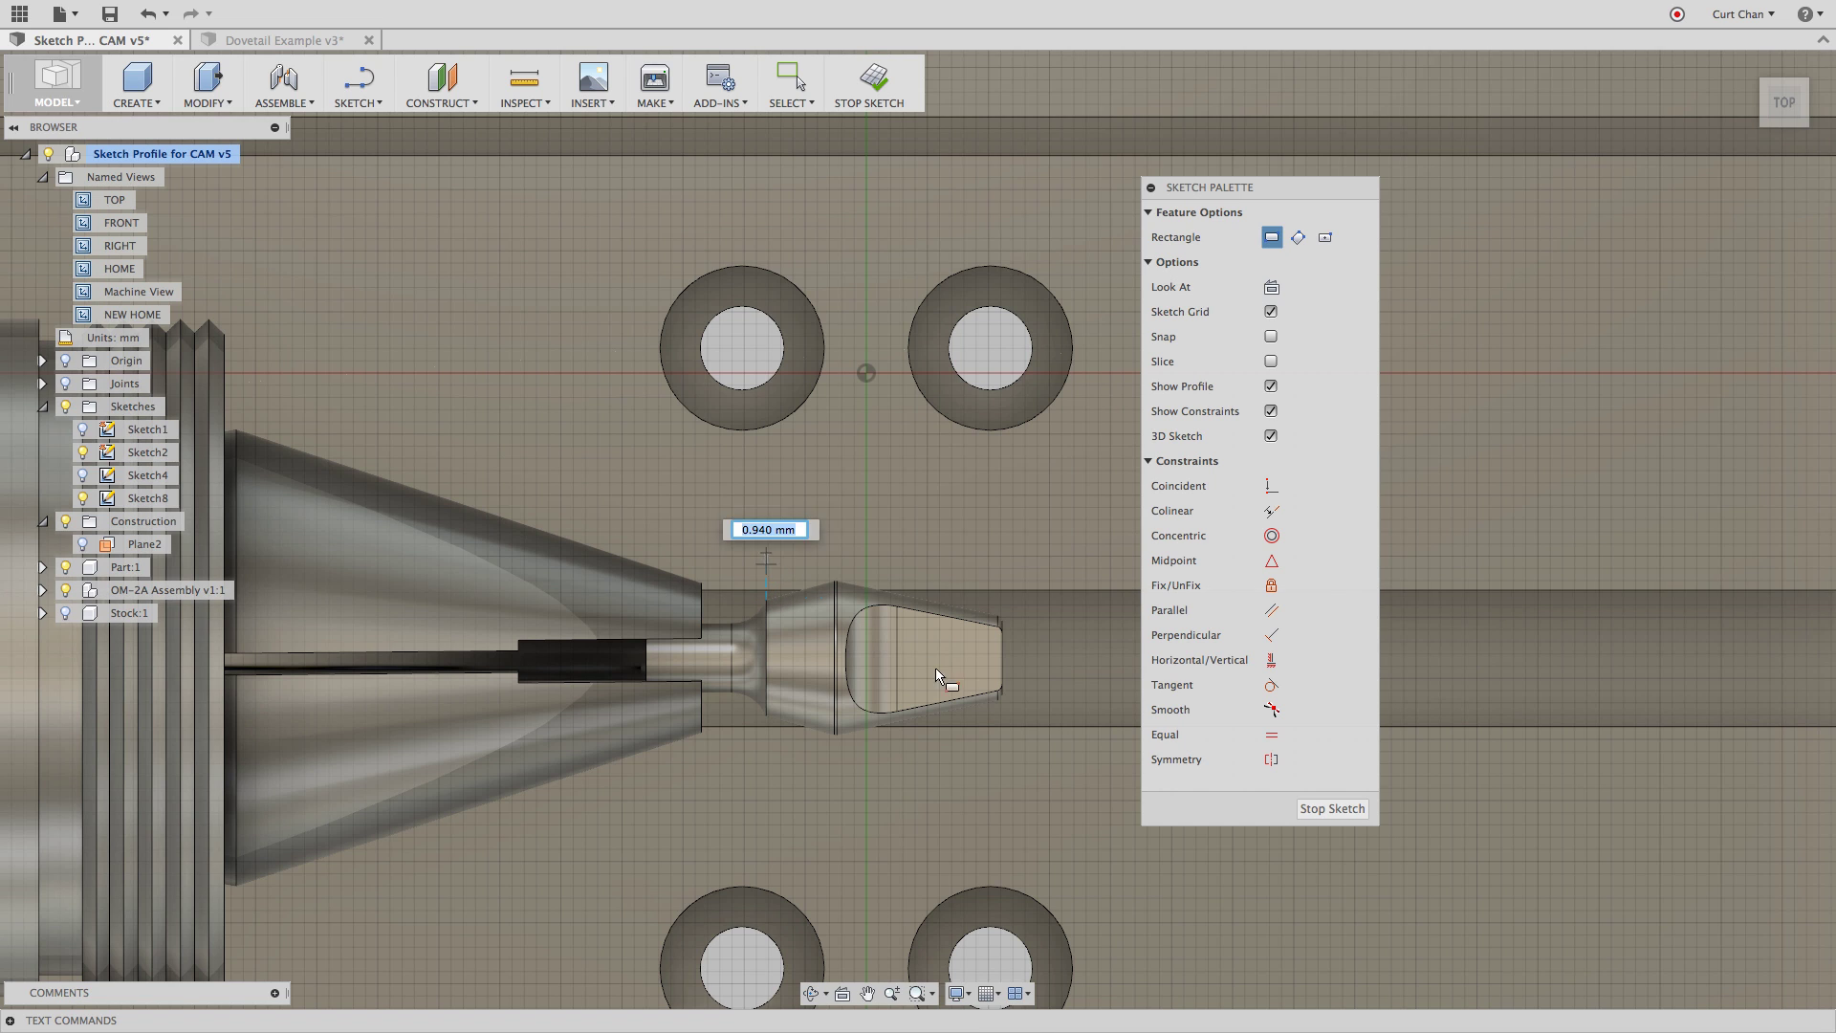
{"action": "left_click", "coordinate": [1036, 771]}
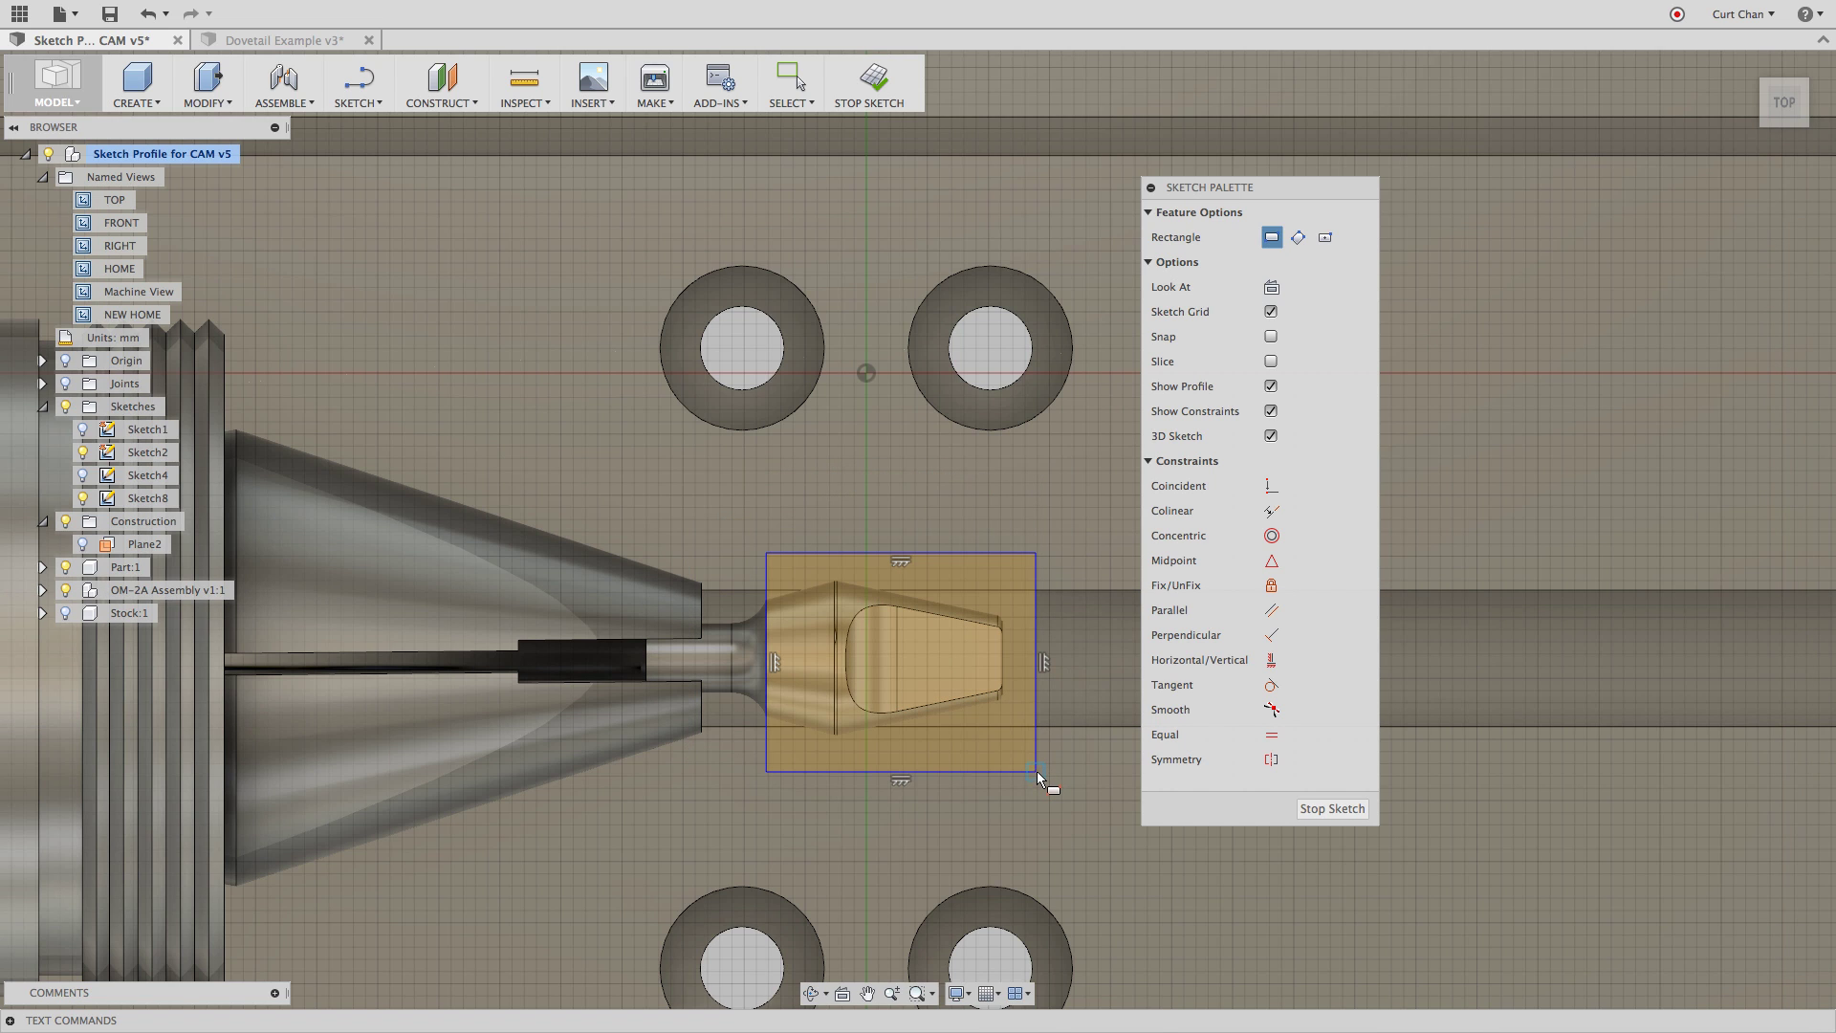
{"action": "left_click", "coordinate": [1306, 813]}
Return to the CAM workspace and open the Adaptive4 operation for editing.
{"action": "left_click", "coordinate": [56, 84]}
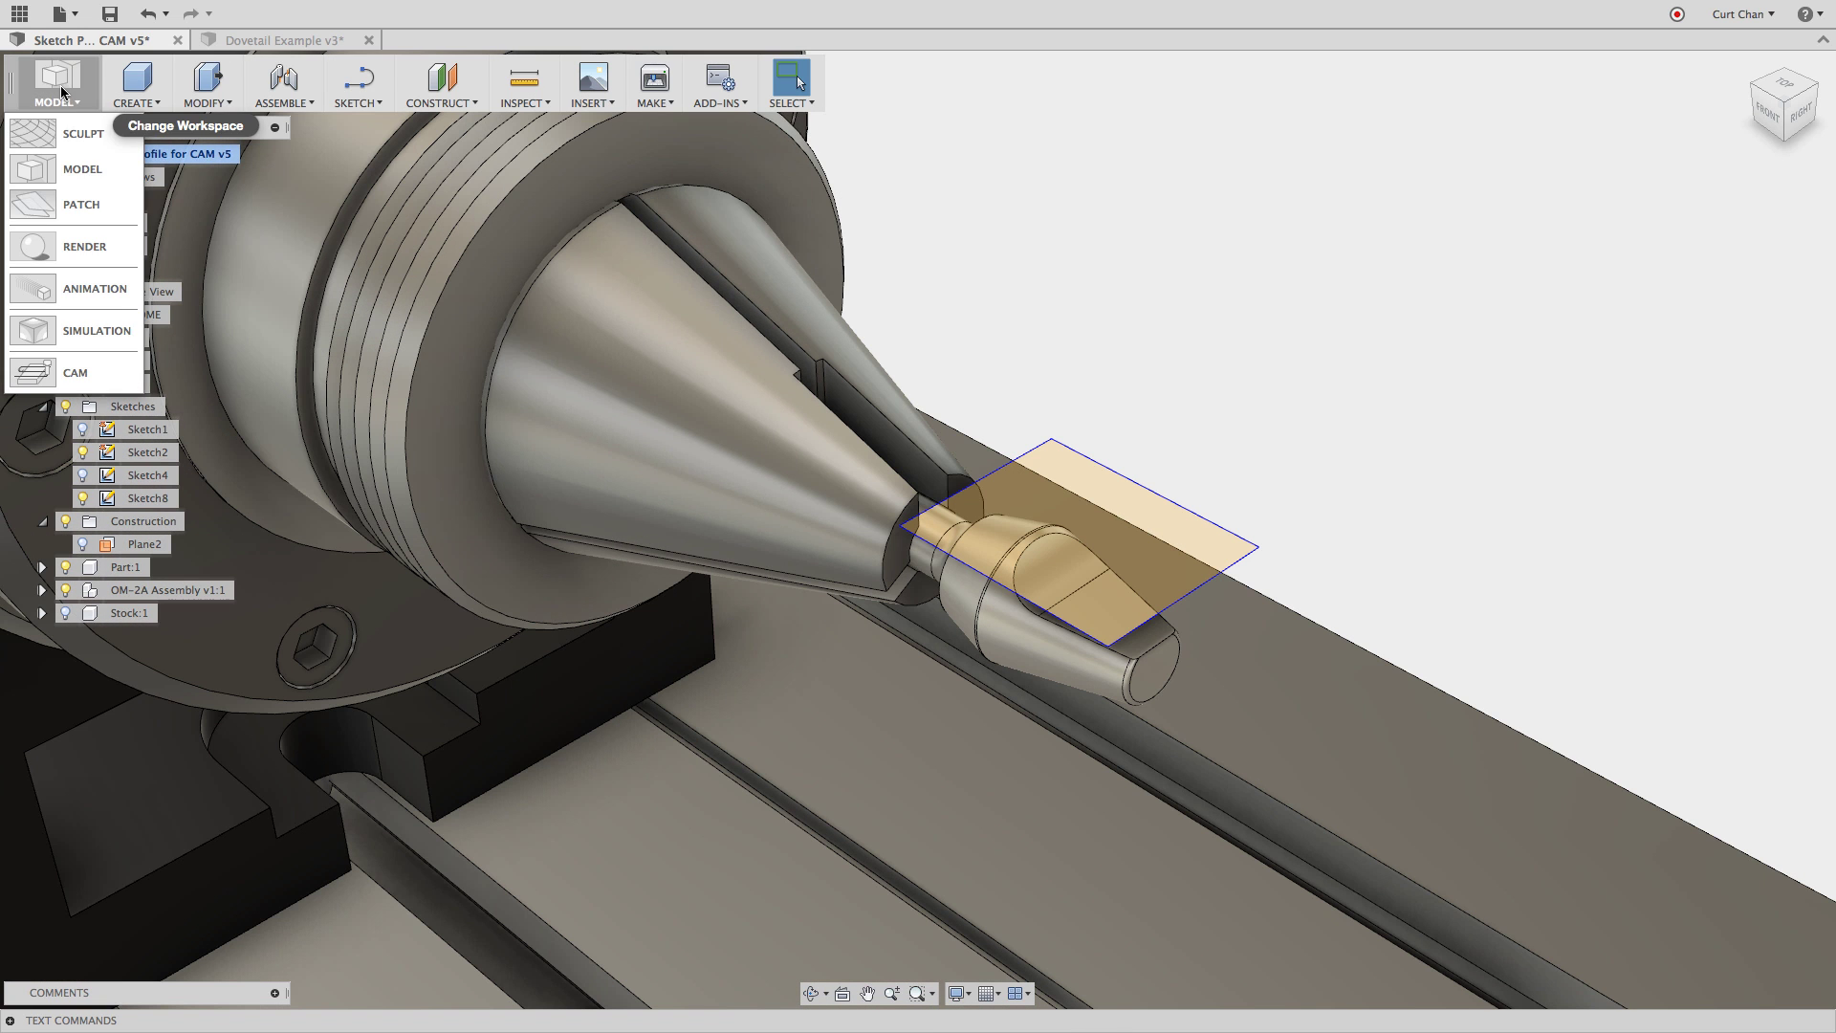
{"action": "left_click", "coordinate": [104, 374]}
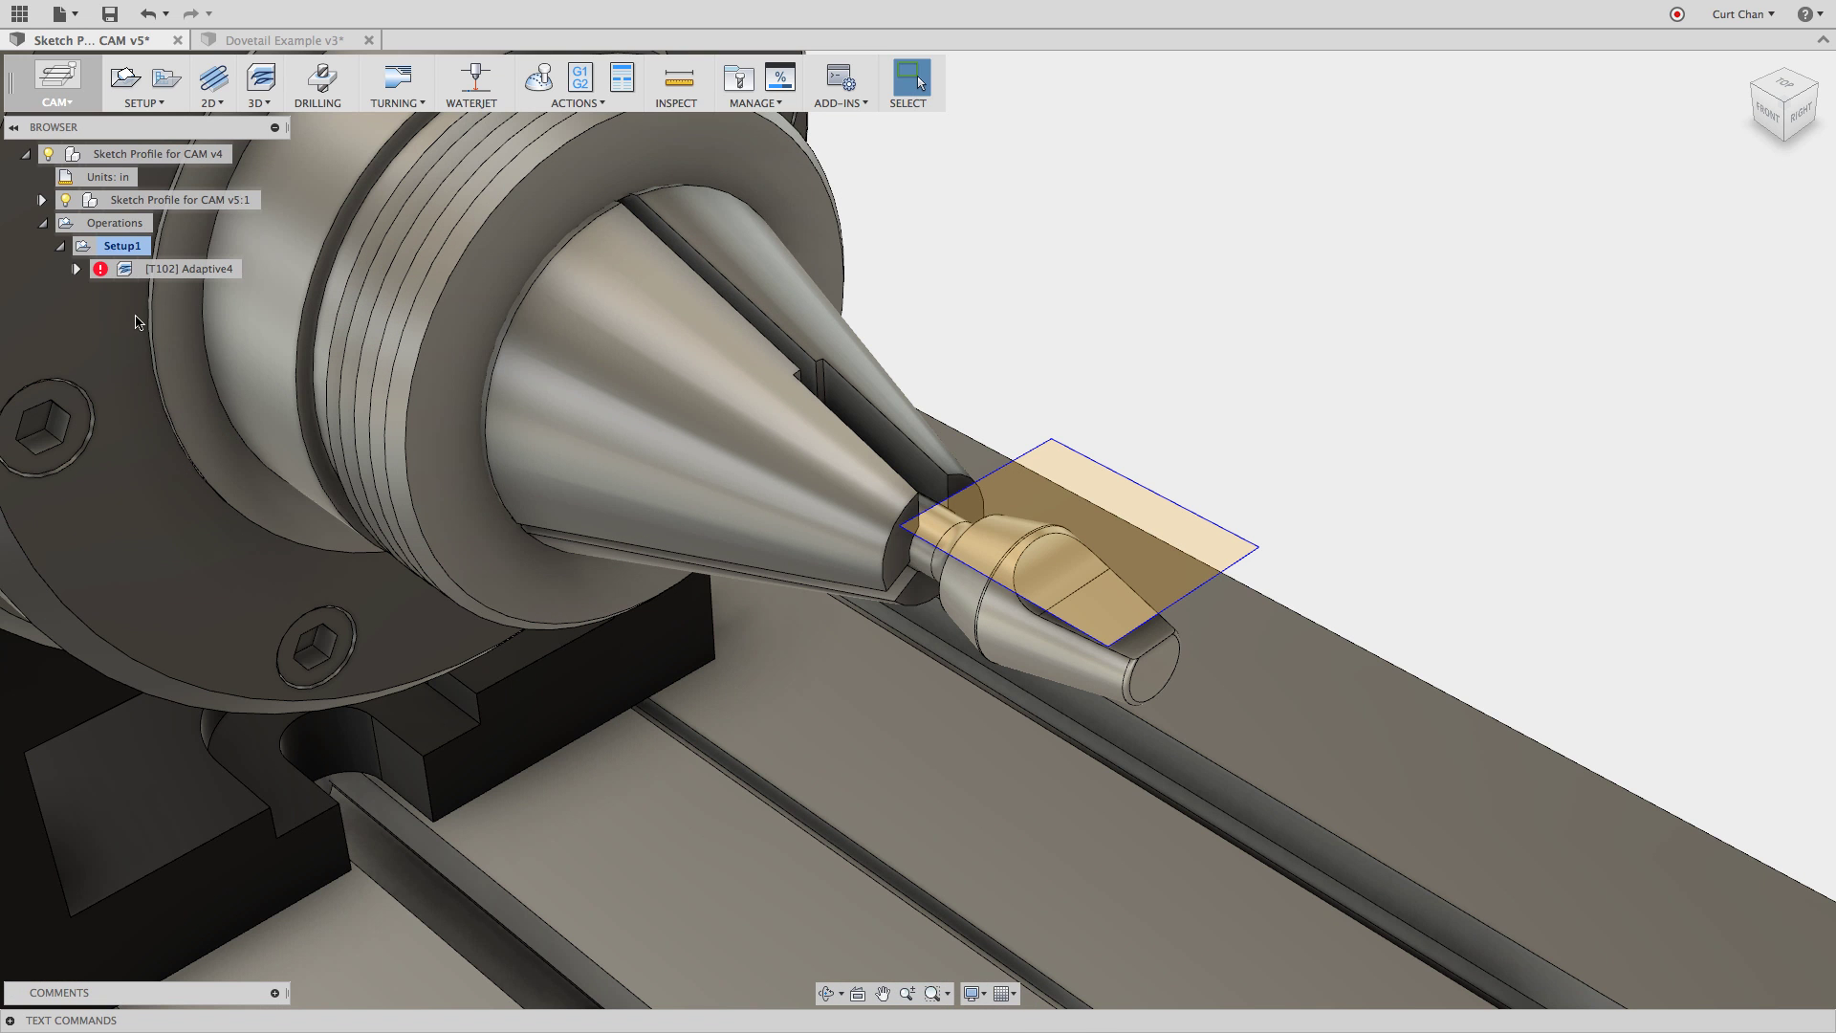
{"action": "right_click", "coordinate": [160, 273]}
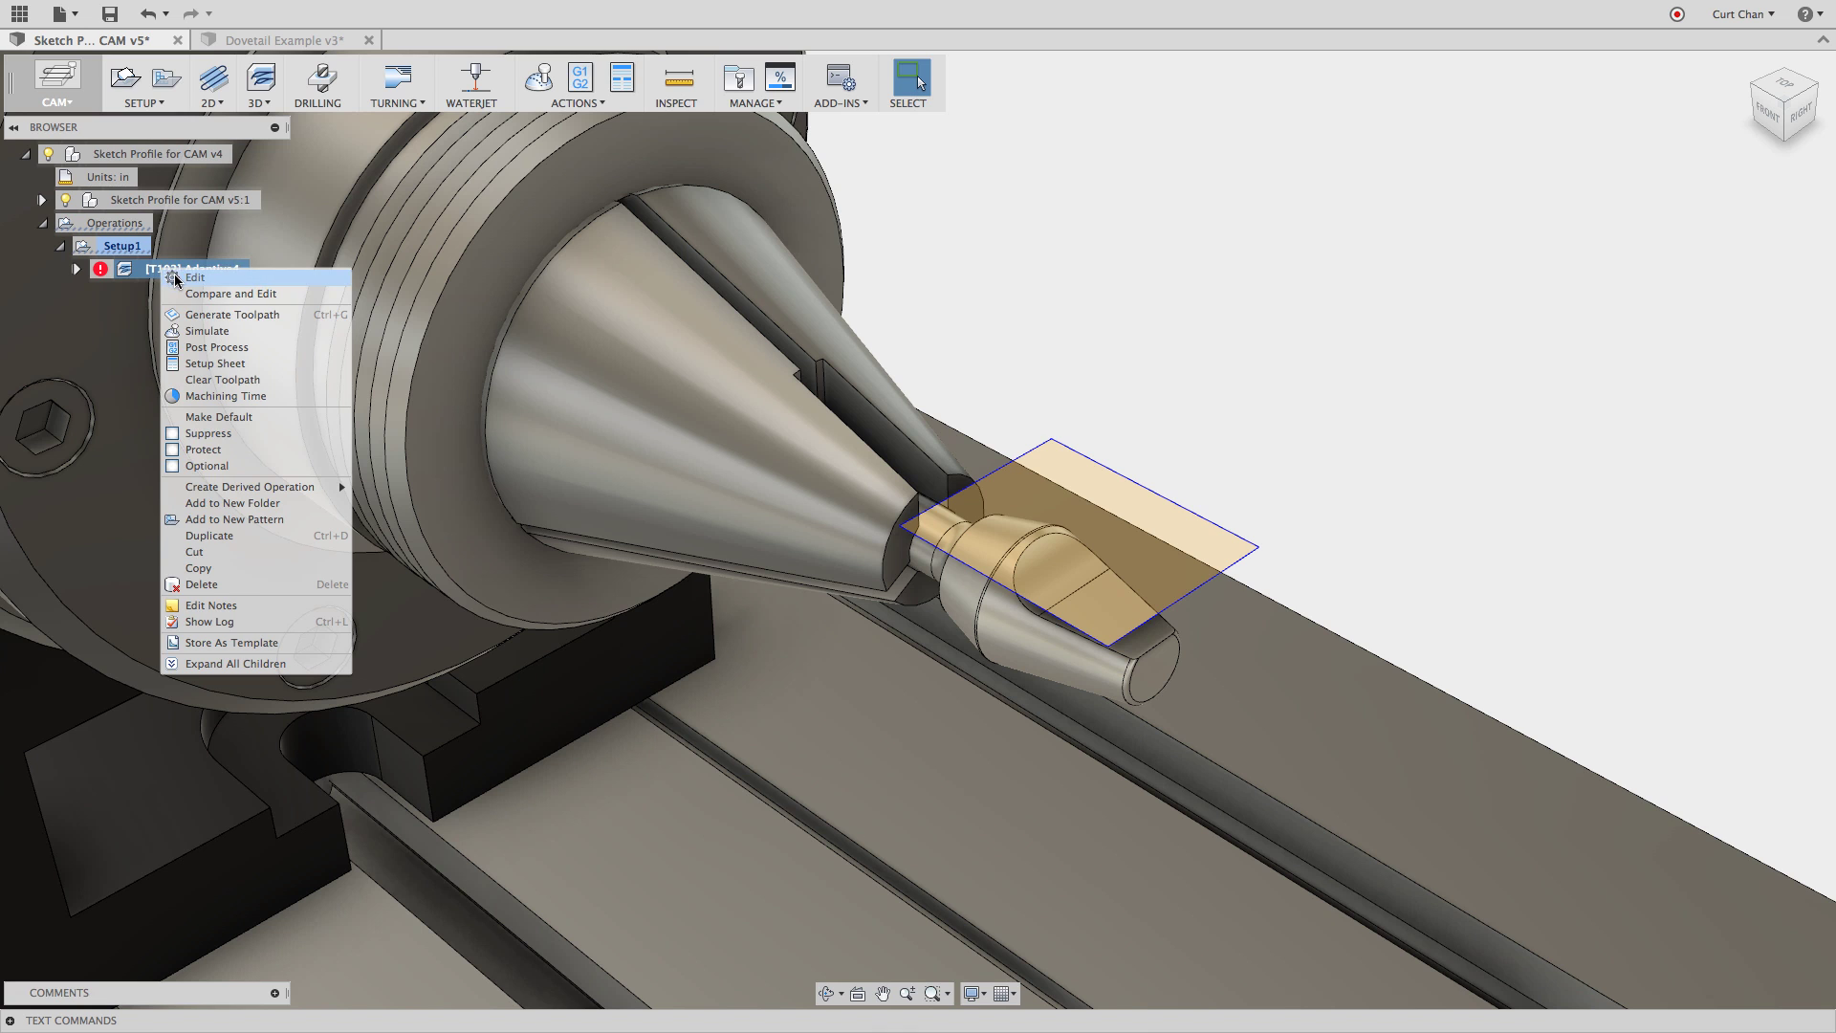
{"action": "left_click", "coordinate": [176, 277]}
Bound Adaptive4 by the Sketch8 rectangle with tool centre on boundary, and regenerate.
{"action": "left_click", "coordinate": [1576, 269]}
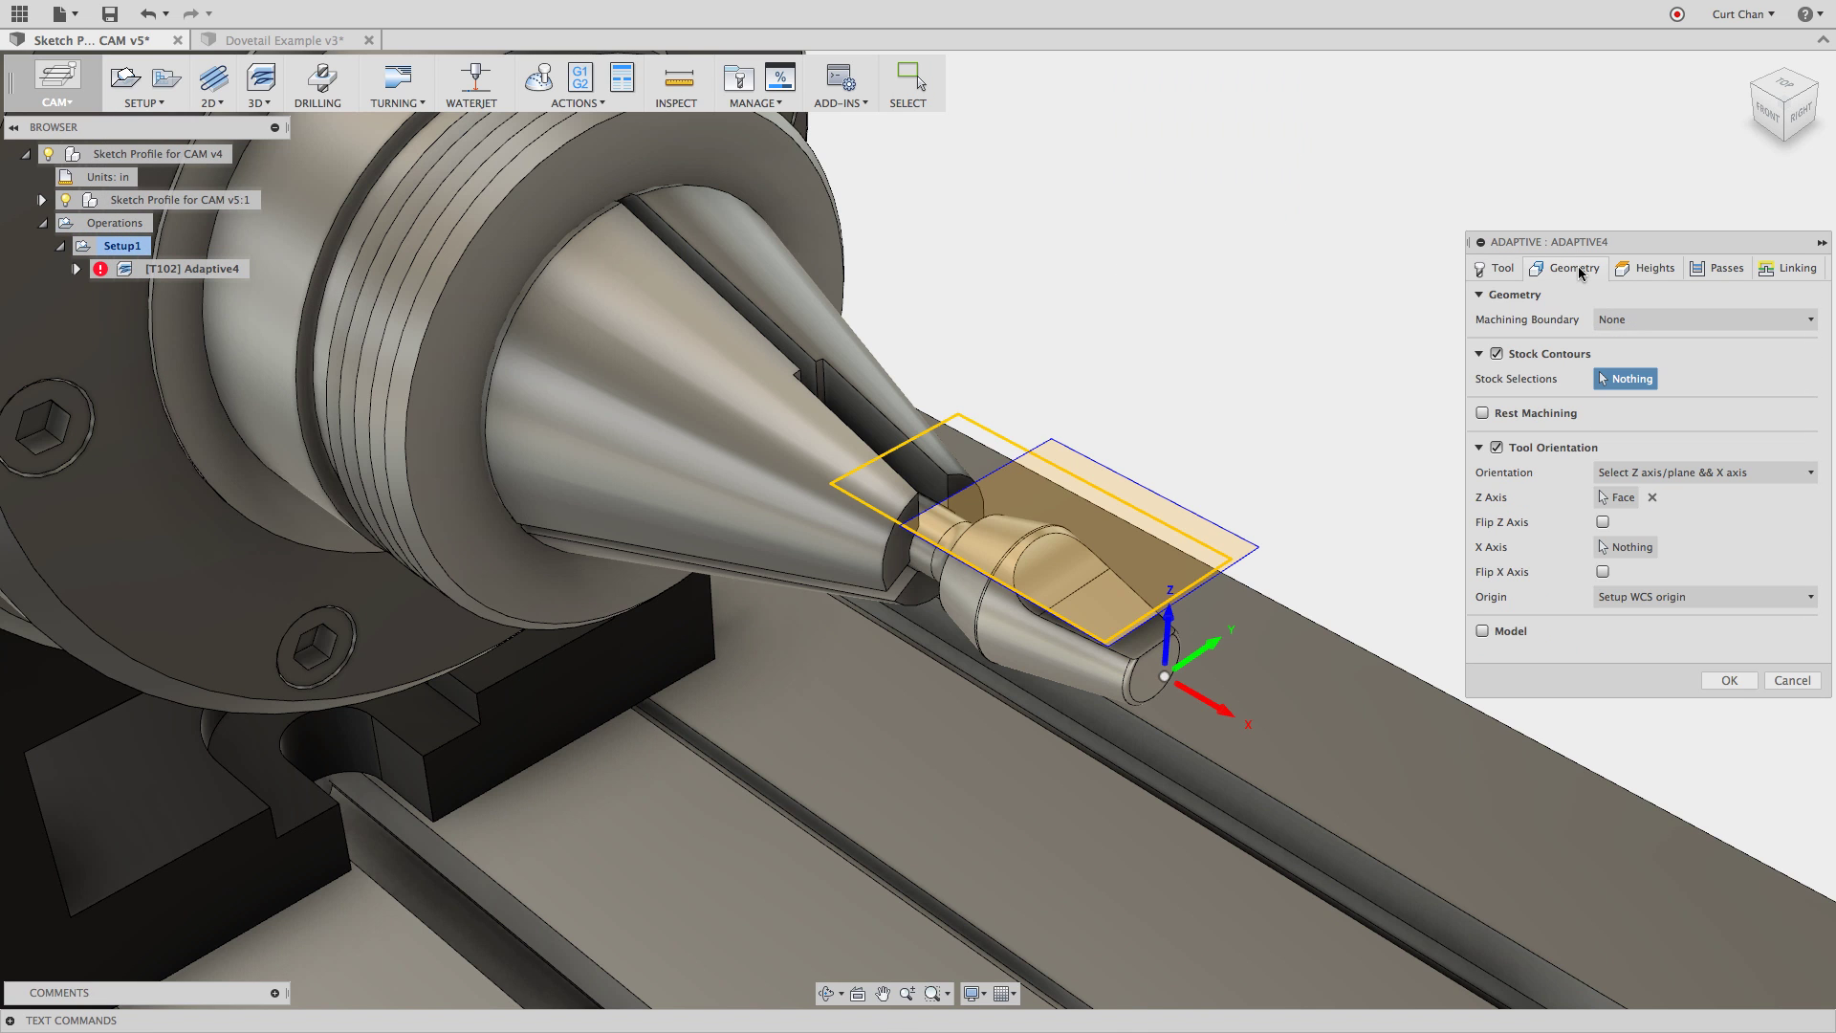
{"action": "left_click", "coordinate": [1624, 323]}
{"action": "left_click", "coordinate": [1638, 403]}
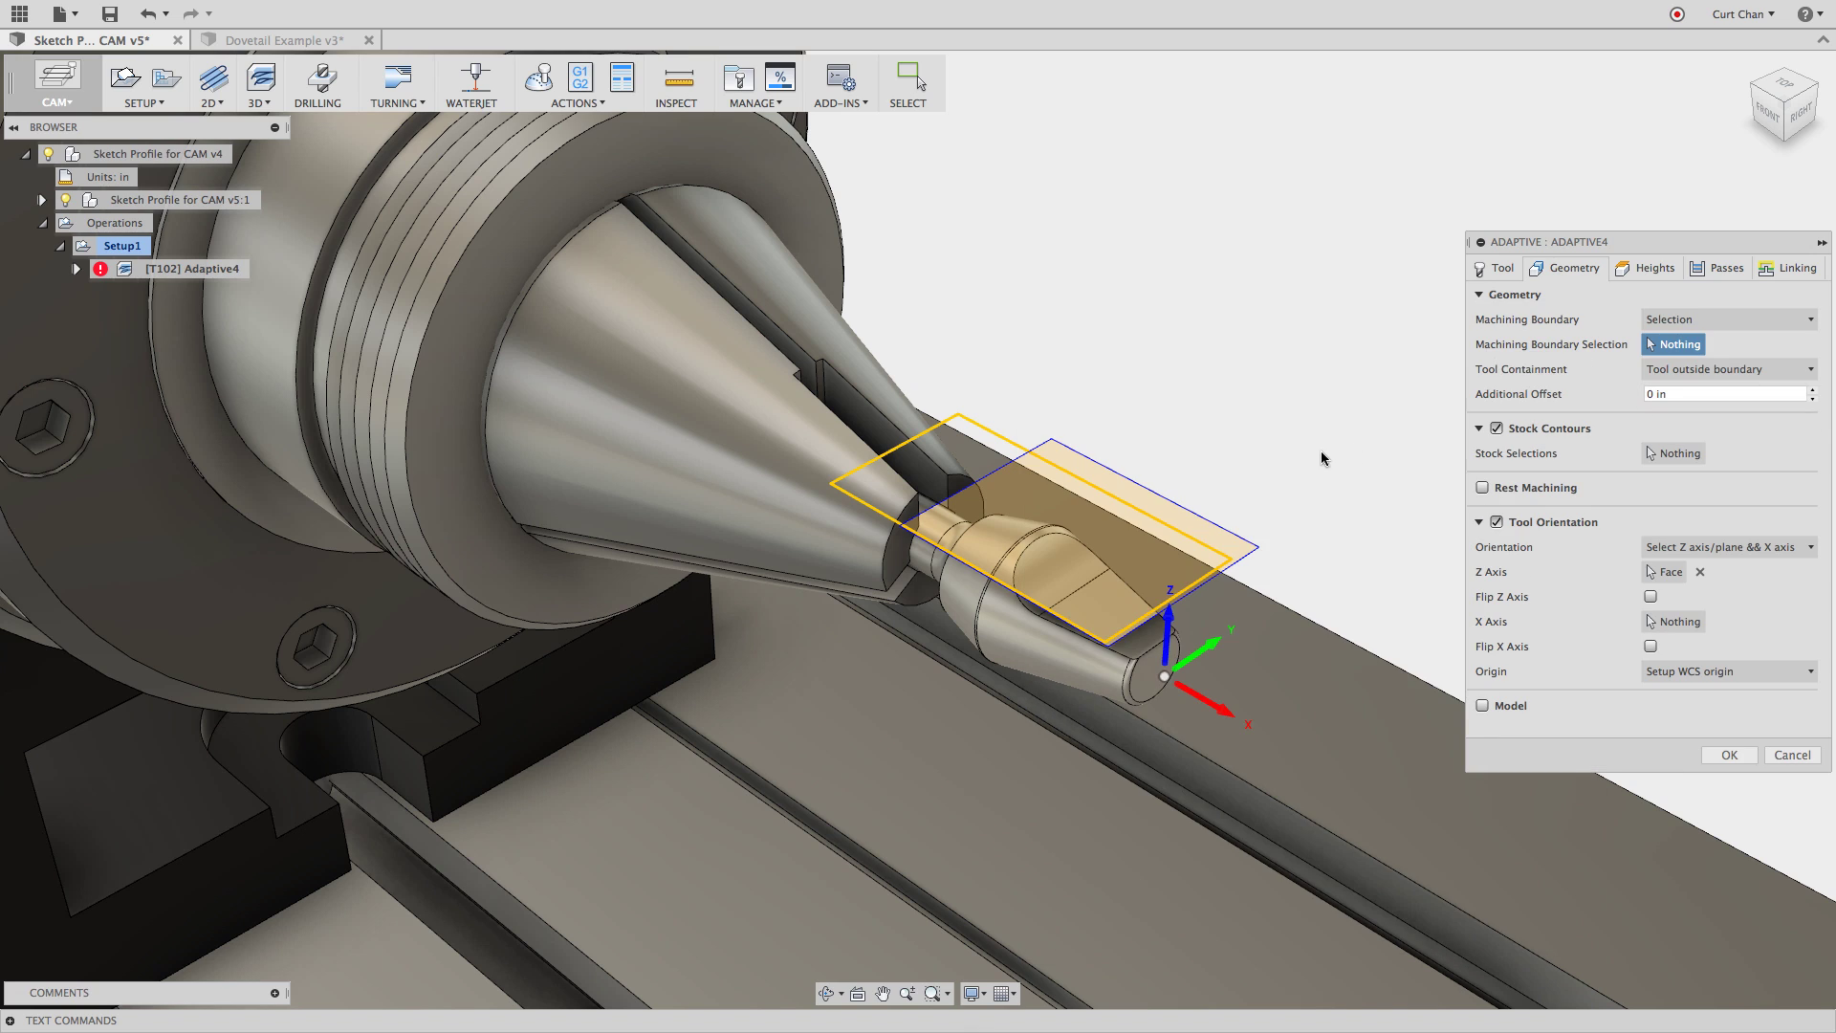
{"action": "left_click", "coordinate": [1105, 466]}
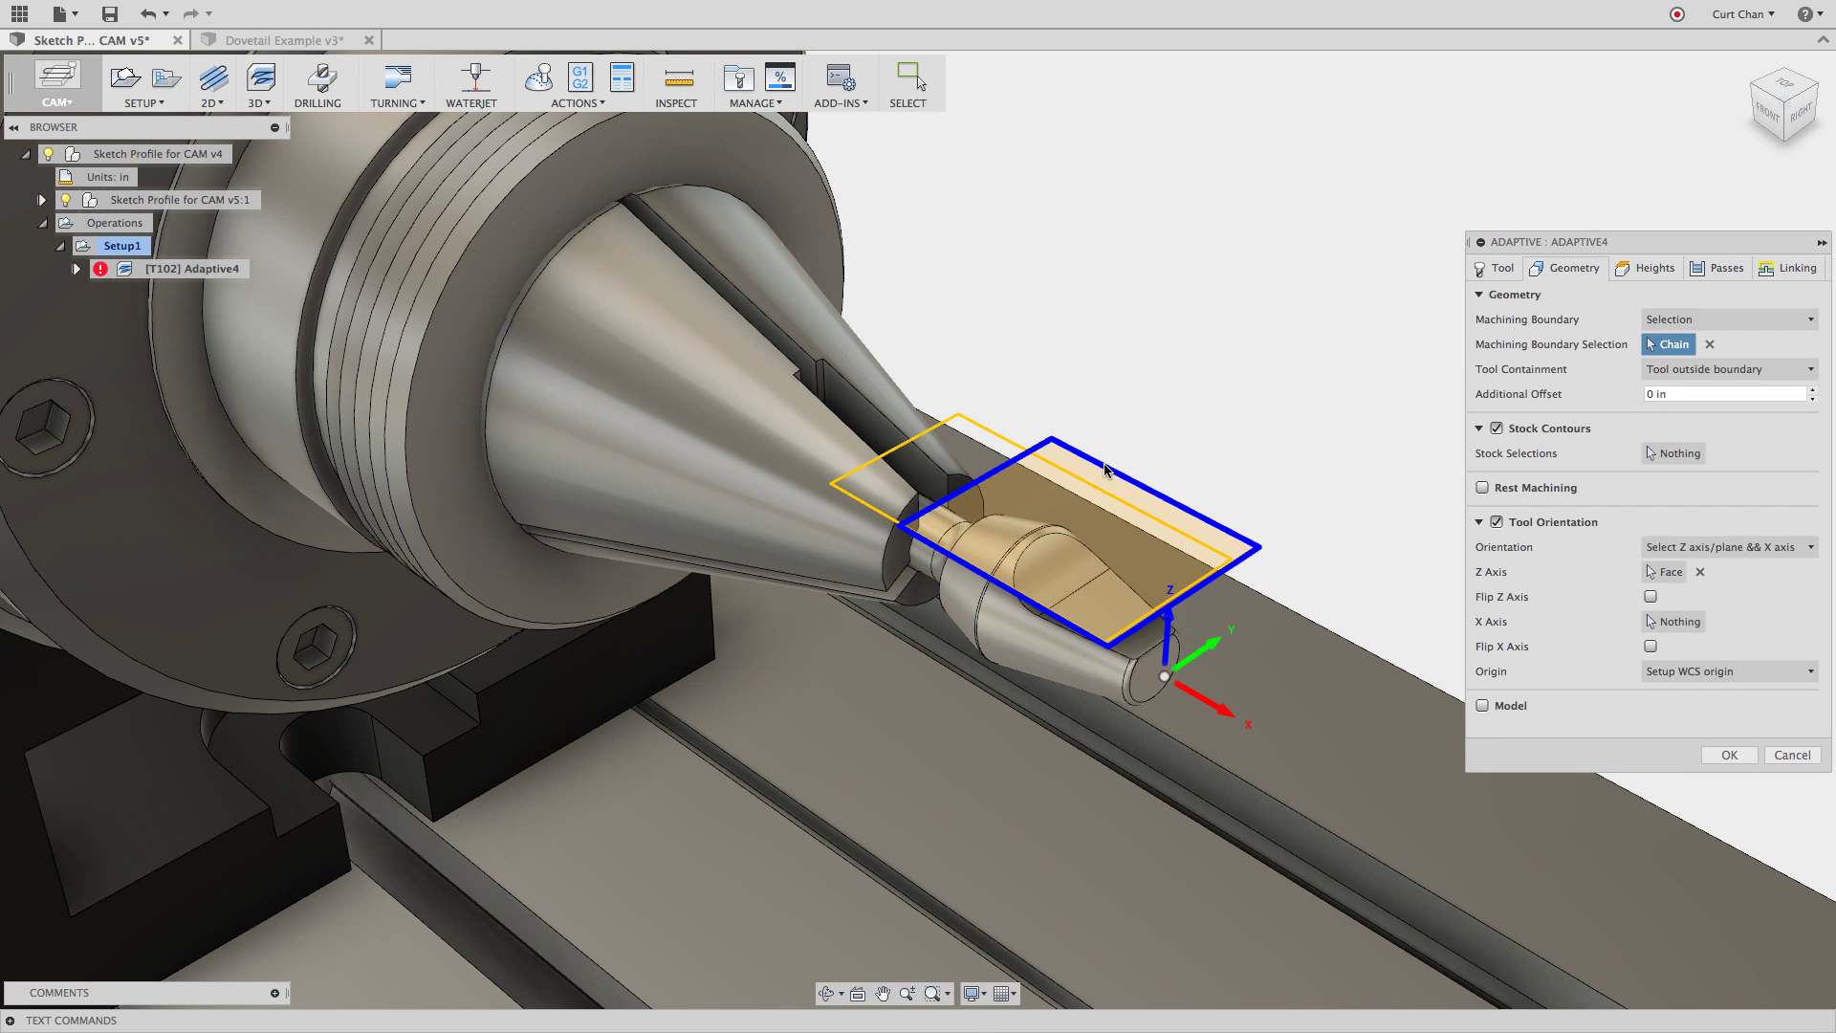
{"action": "left_click", "coordinate": [1765, 373]}
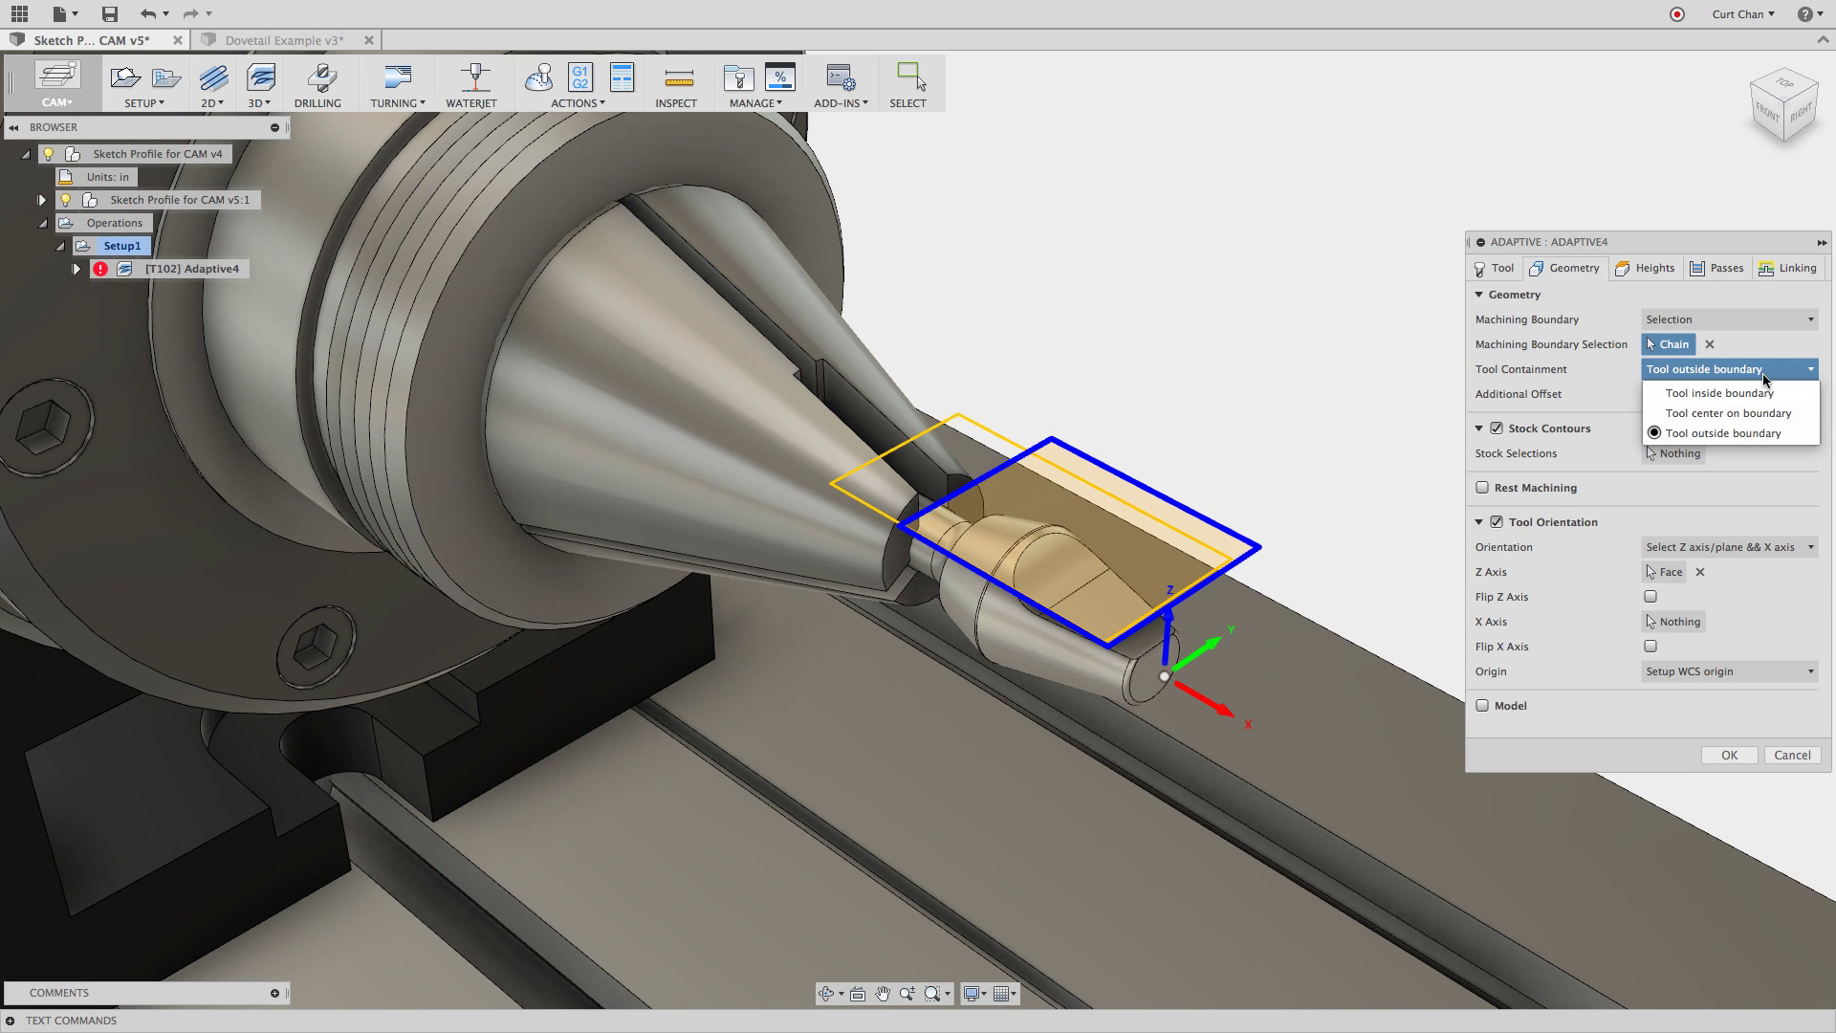
{"action": "left_click", "coordinate": [1763, 413]}
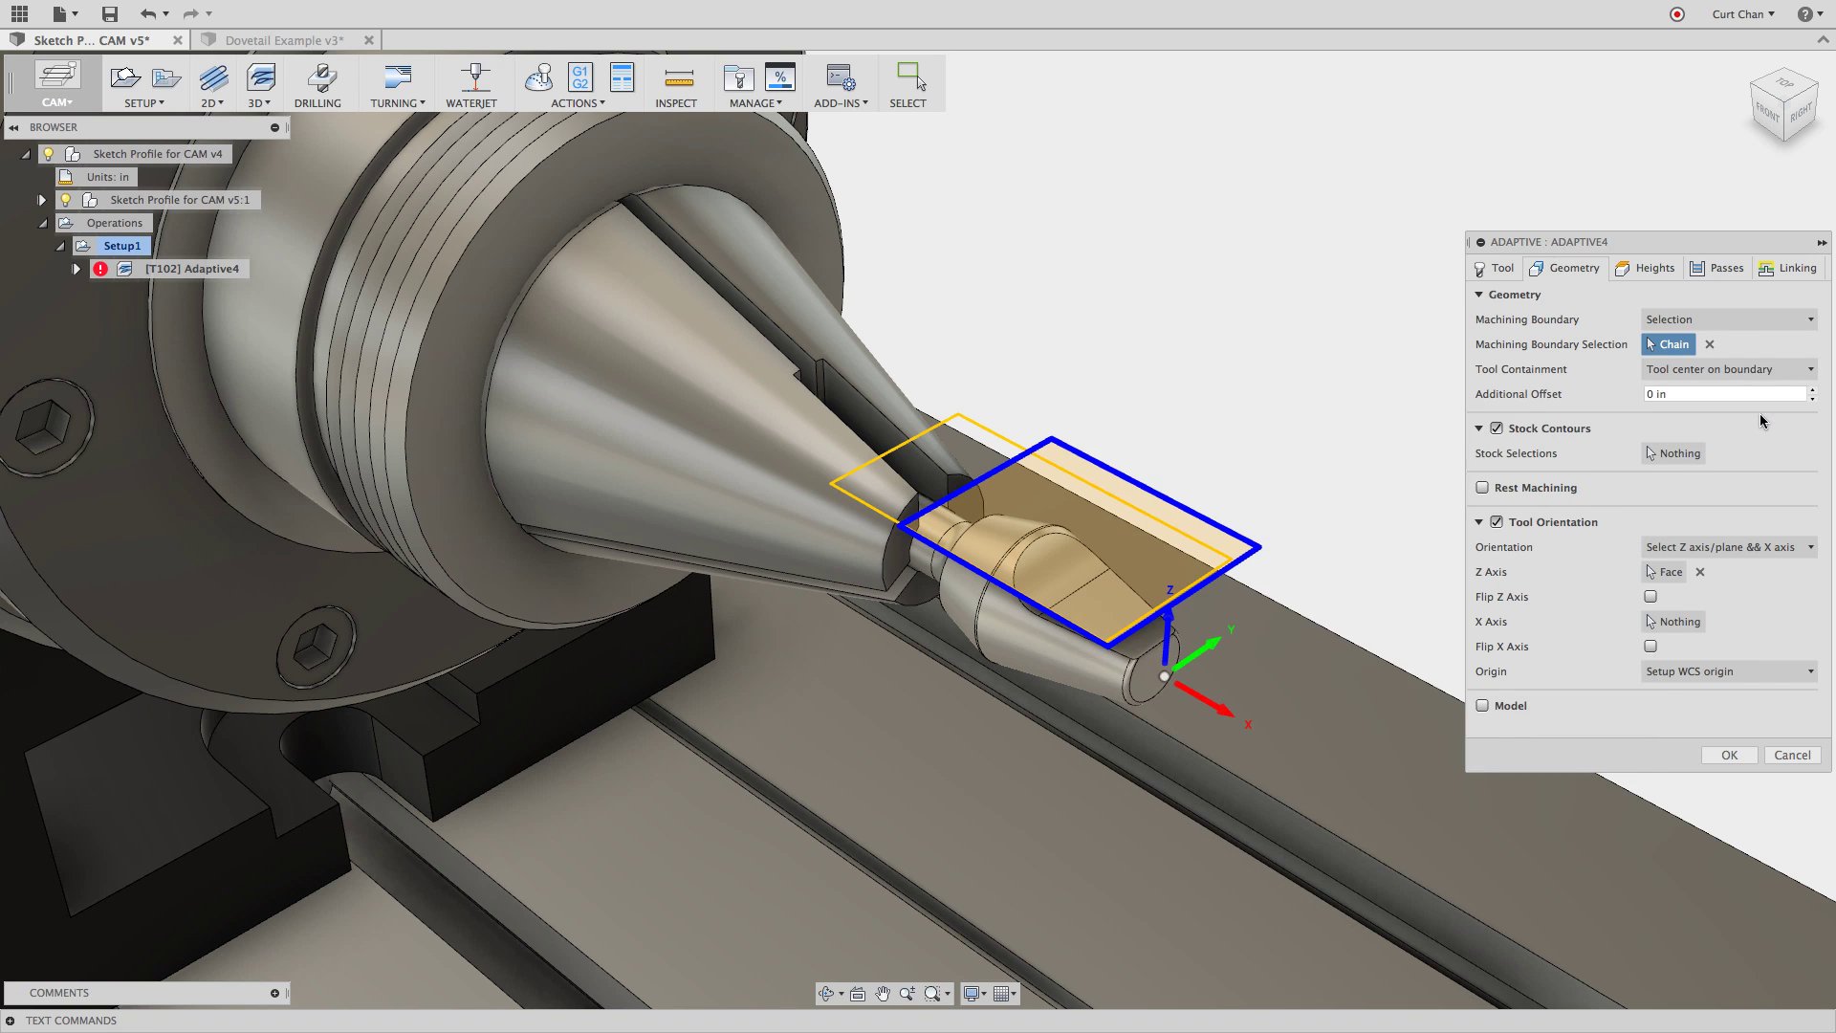
{"action": "left_click", "coordinate": [1729, 755]}
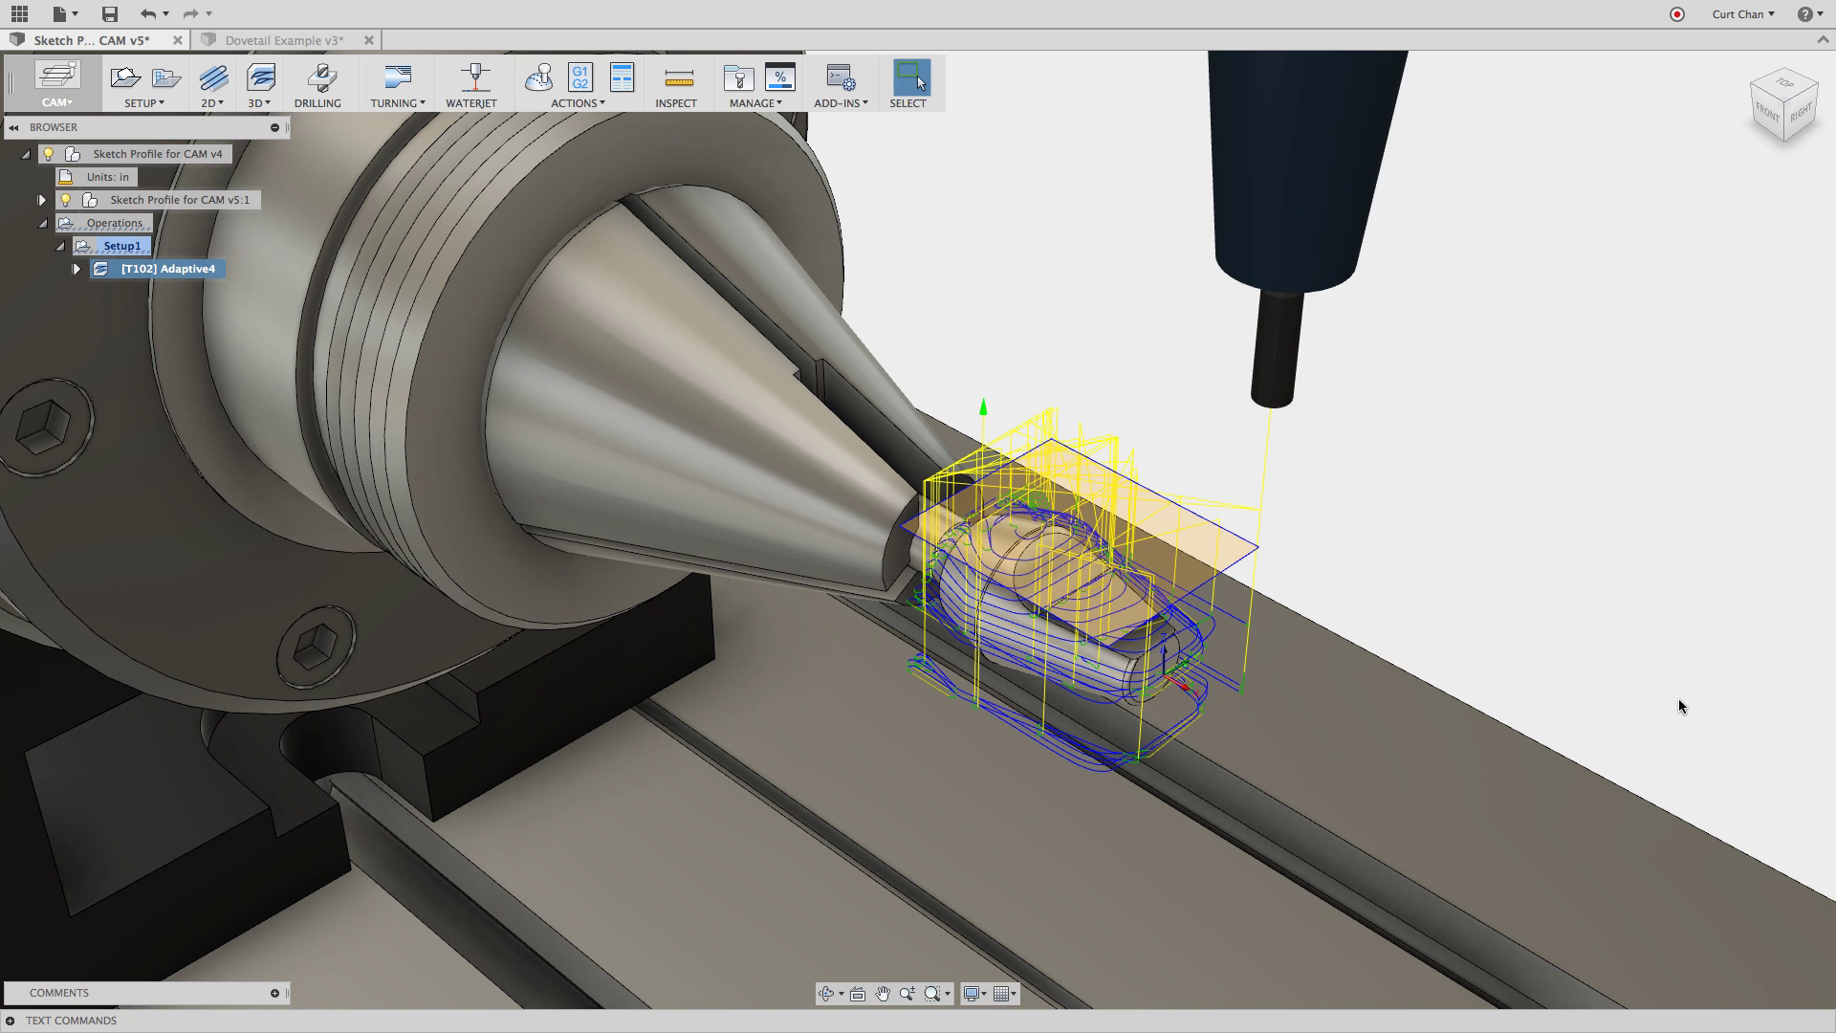
View the regenerated Adaptive4 toolpath from the top, then tilted toward the front.
{"action": "left_click", "coordinate": [1785, 88]}
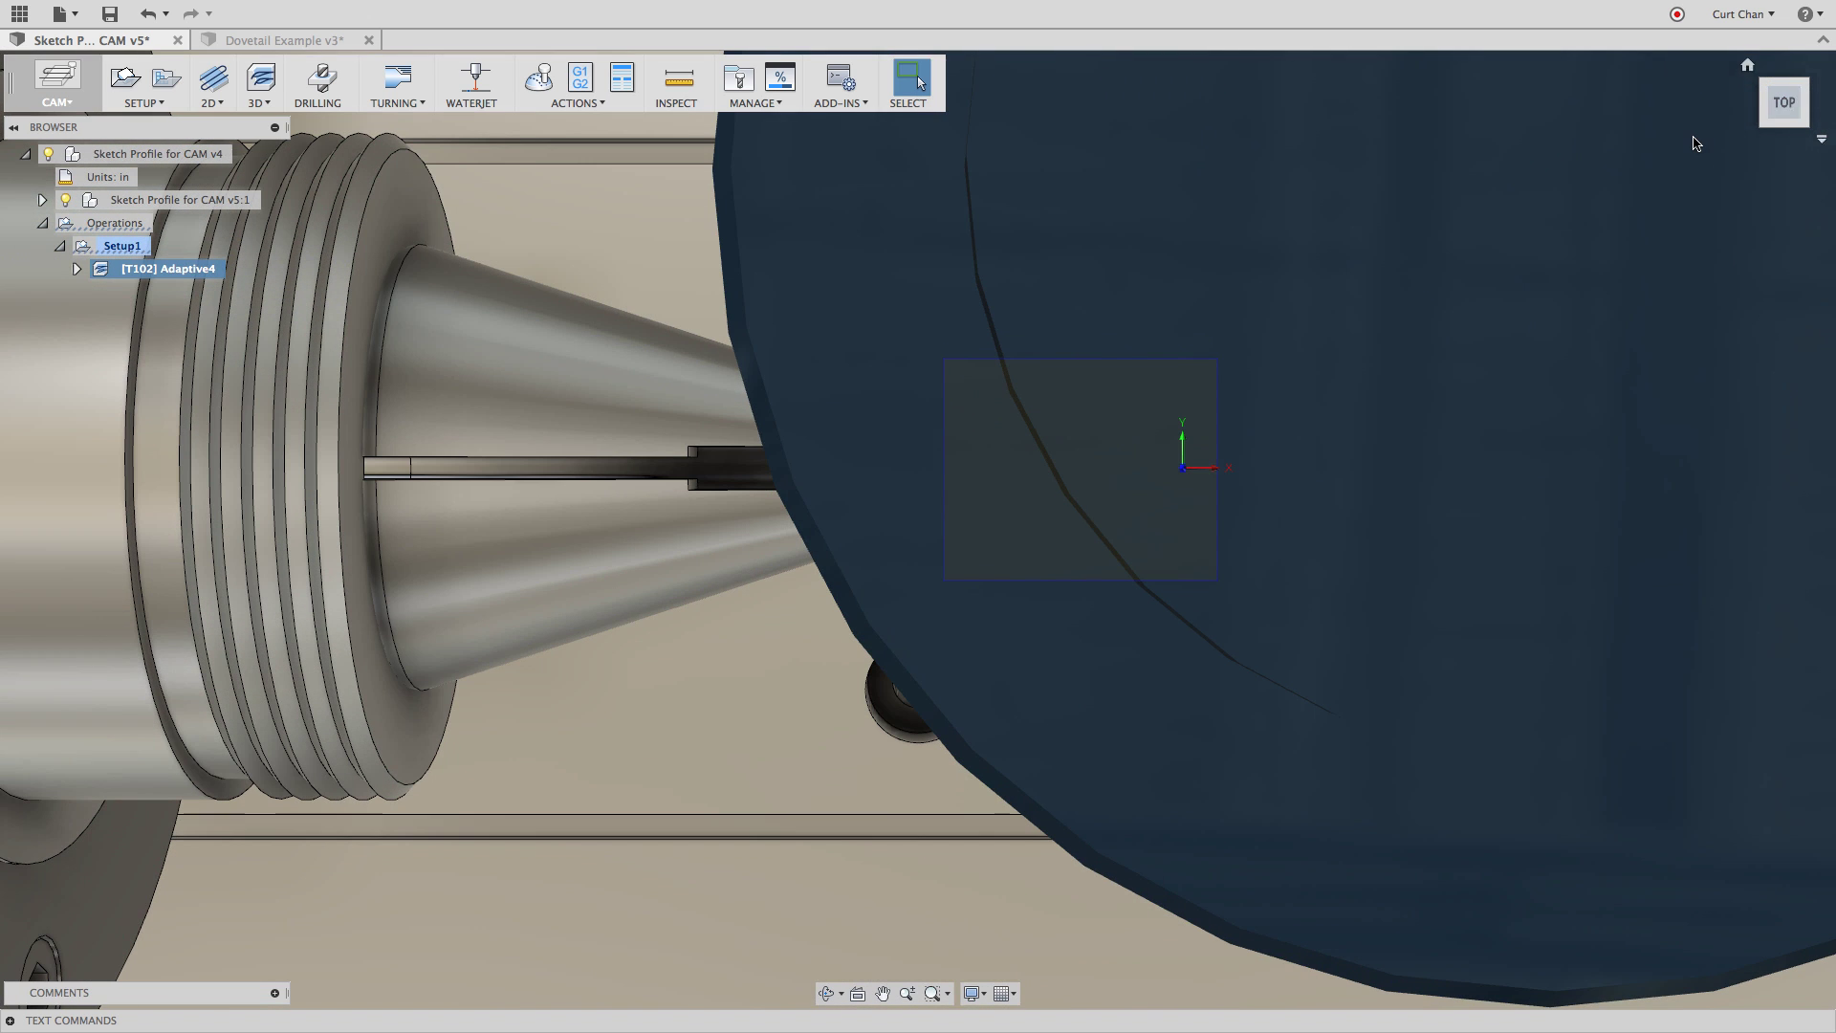
{"action": "middle_click_drag", "start_coordinate": [1177, 500], "coordinate": [923, 495], "text": "shift"}
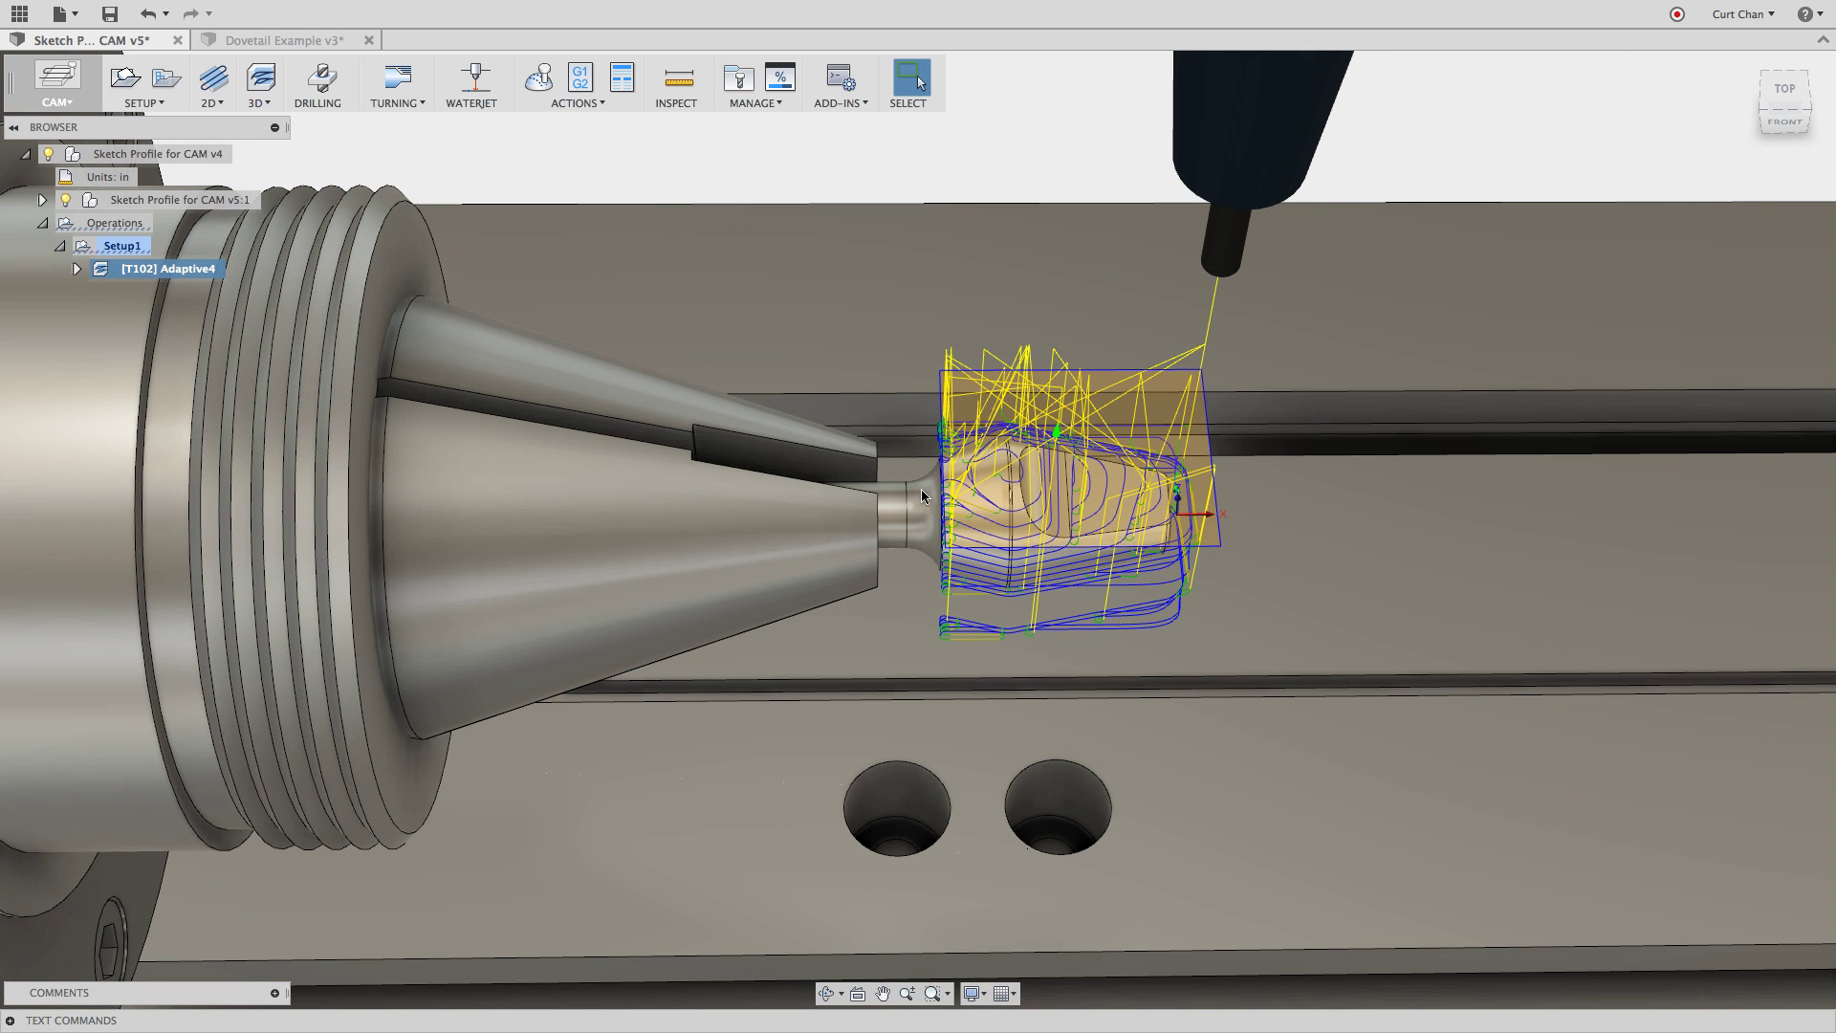